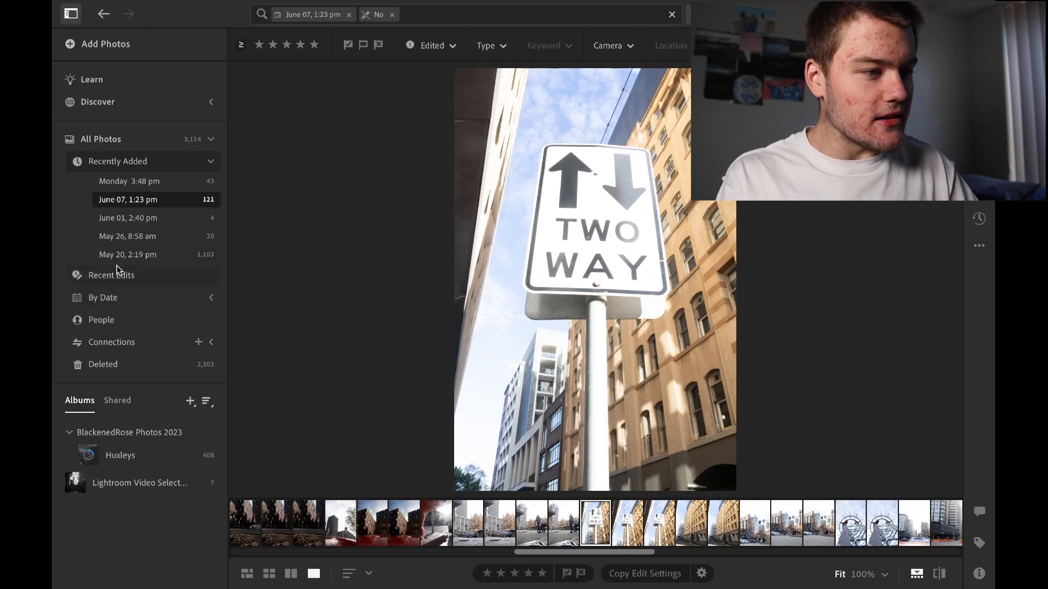
Look at the photo import file chooser without importing anything, and expand the By Date list into years
left_click(107, 48)
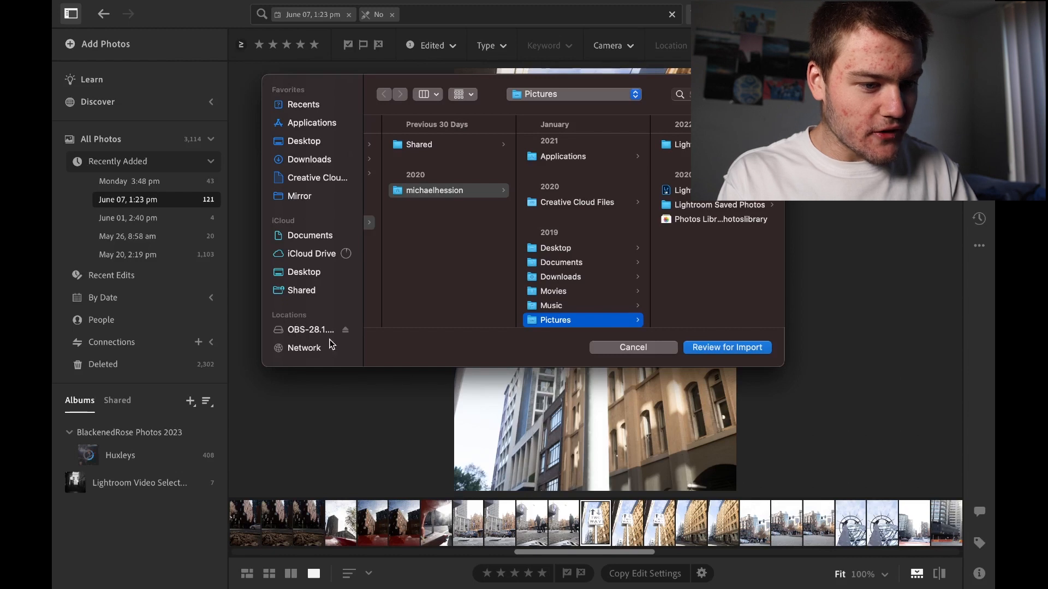
left_click(646, 348)
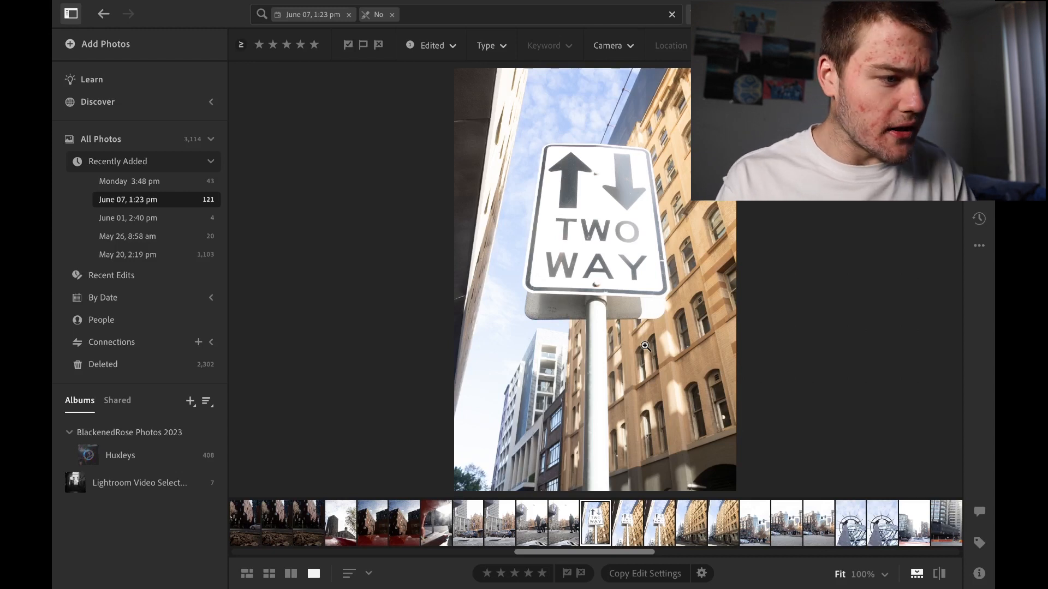
left_click(162, 299)
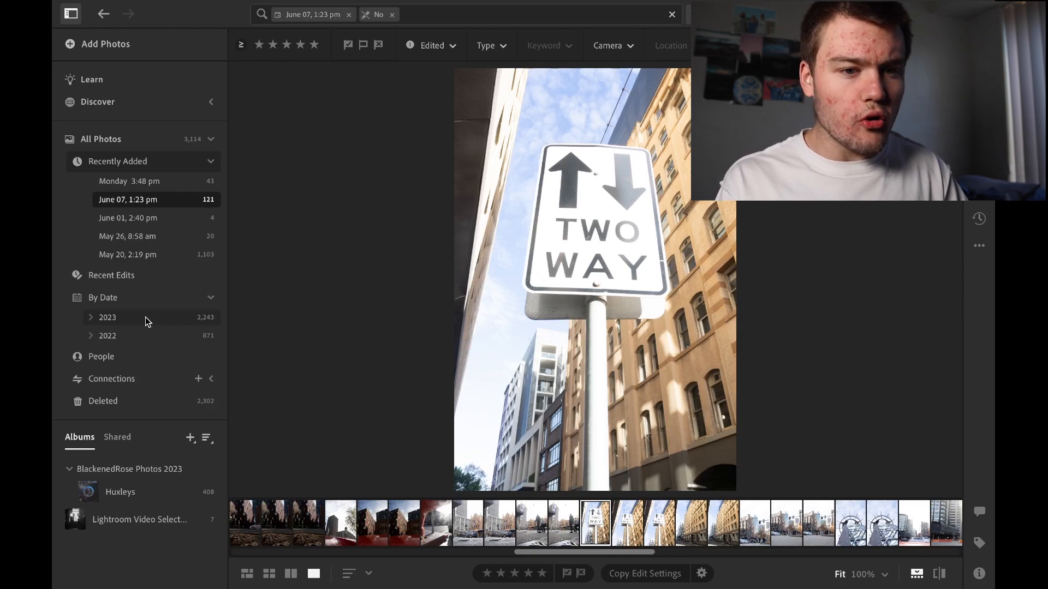
Check the cloud storage usage and the syncing options
left_click(976, 14)
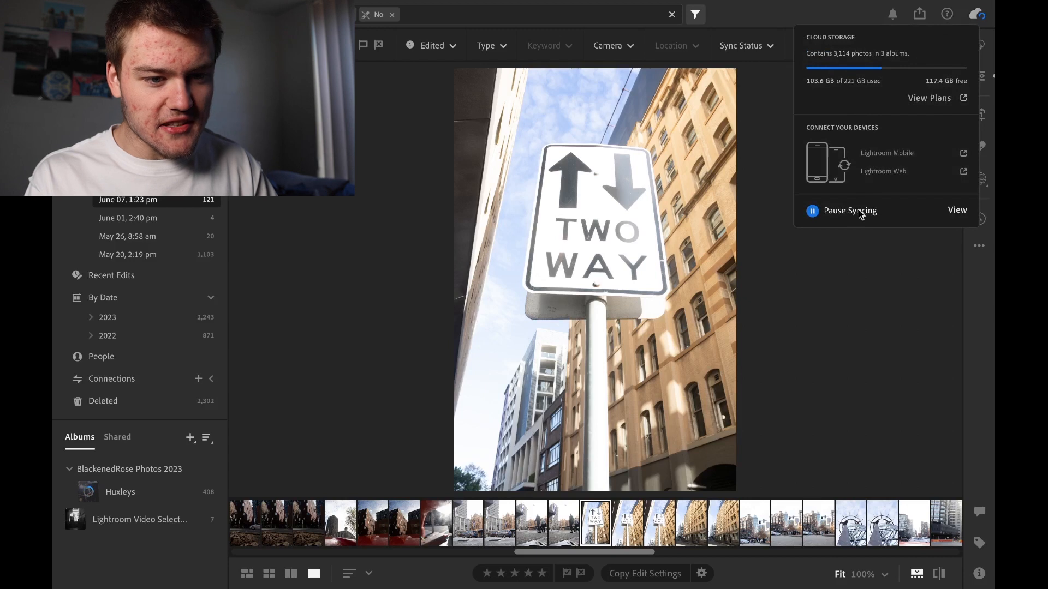
left_click(858, 298)
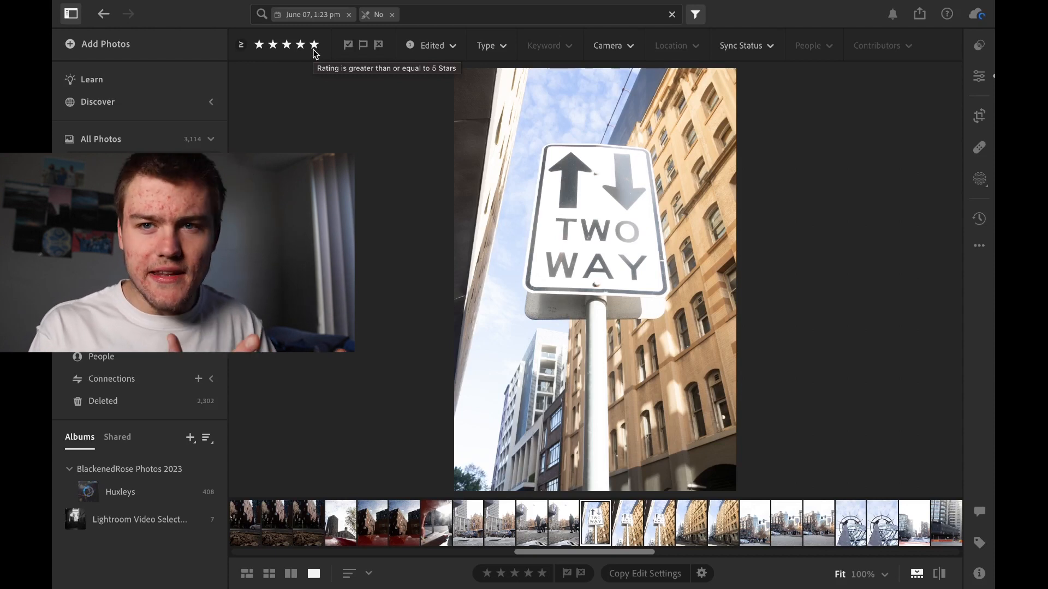
Try the different options of the Edited filter, finishing with the No filter for unedited photos
left_click(437, 46)
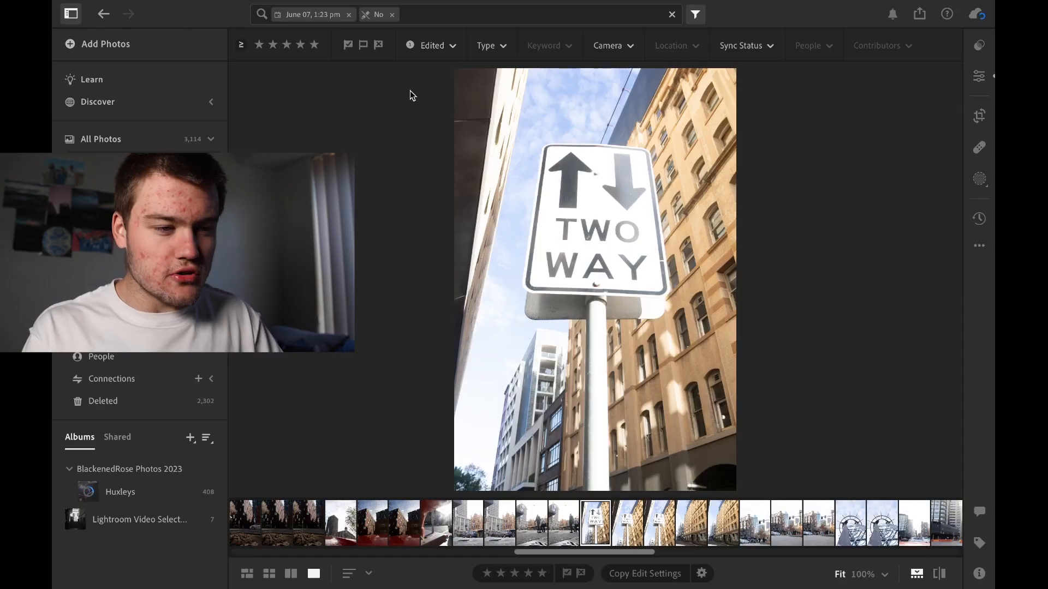
left_click(435, 45)
left_click(429, 90)
left_click(434, 46)
left_click(430, 70)
left_click(432, 46)
left_click(431, 89)
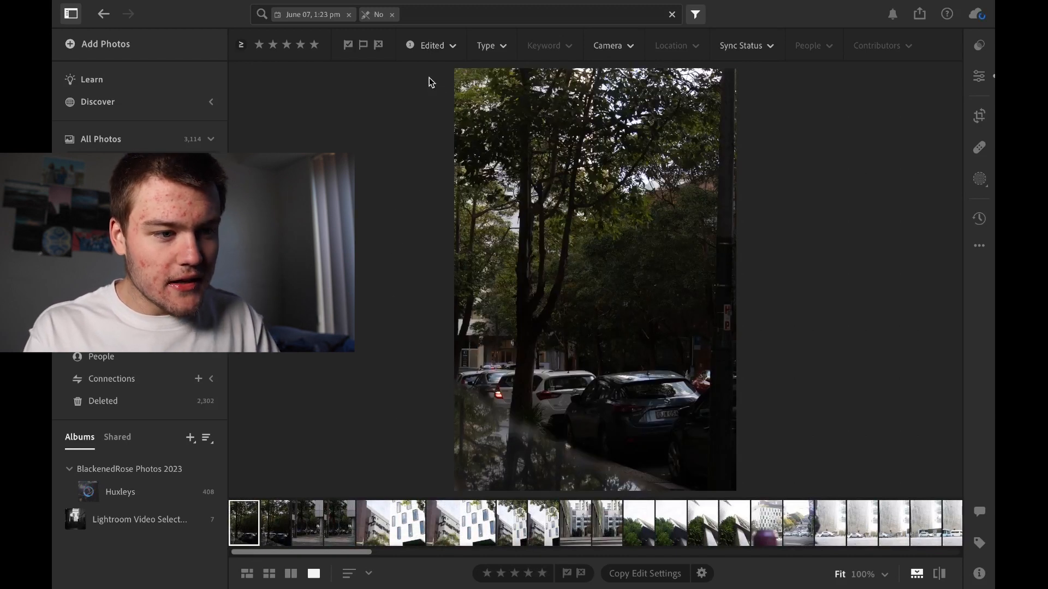
Examine the choices offered by the Type and Camera filters without applying any of them
left_click(501, 47)
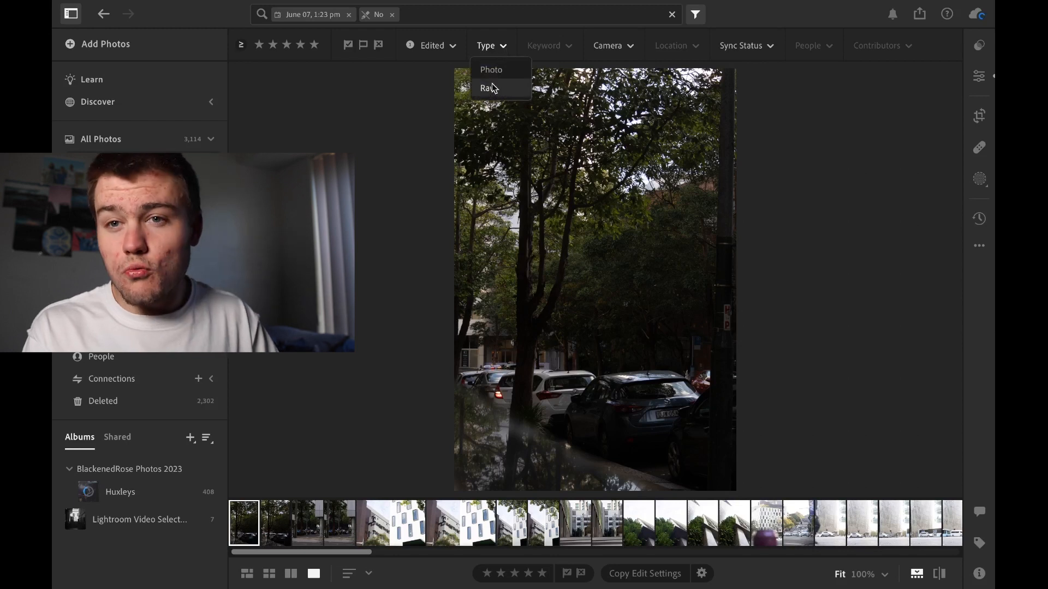
left_click(431, 100)
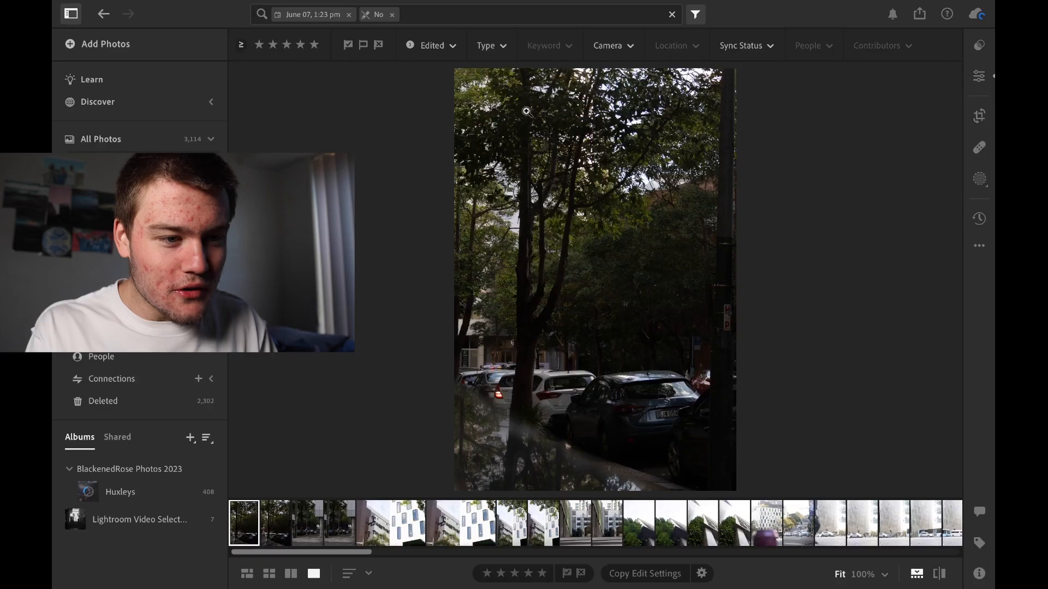
left_click(610, 47)
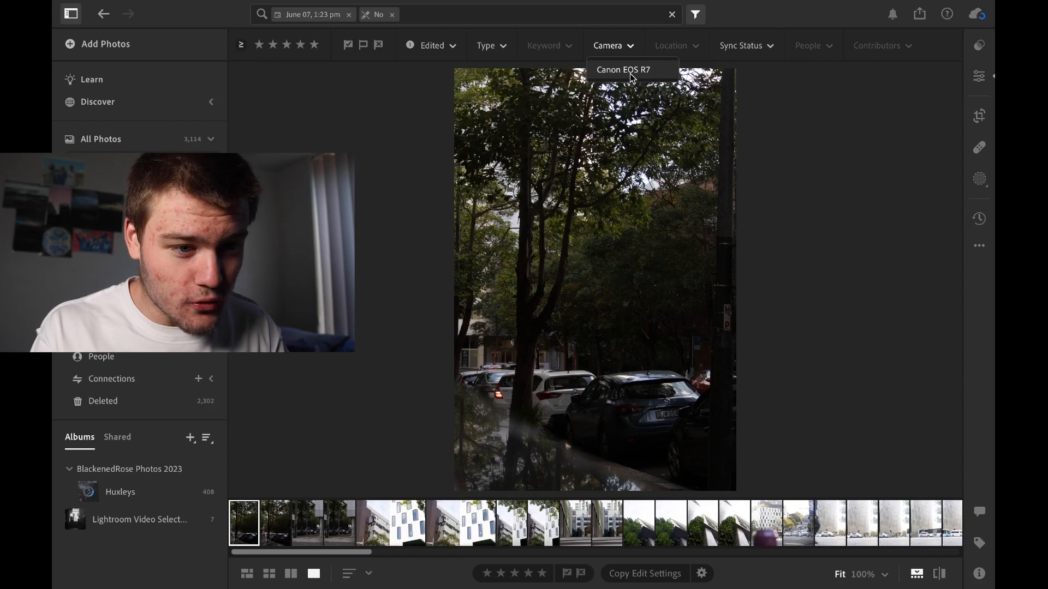
mouse_move(756, 50)
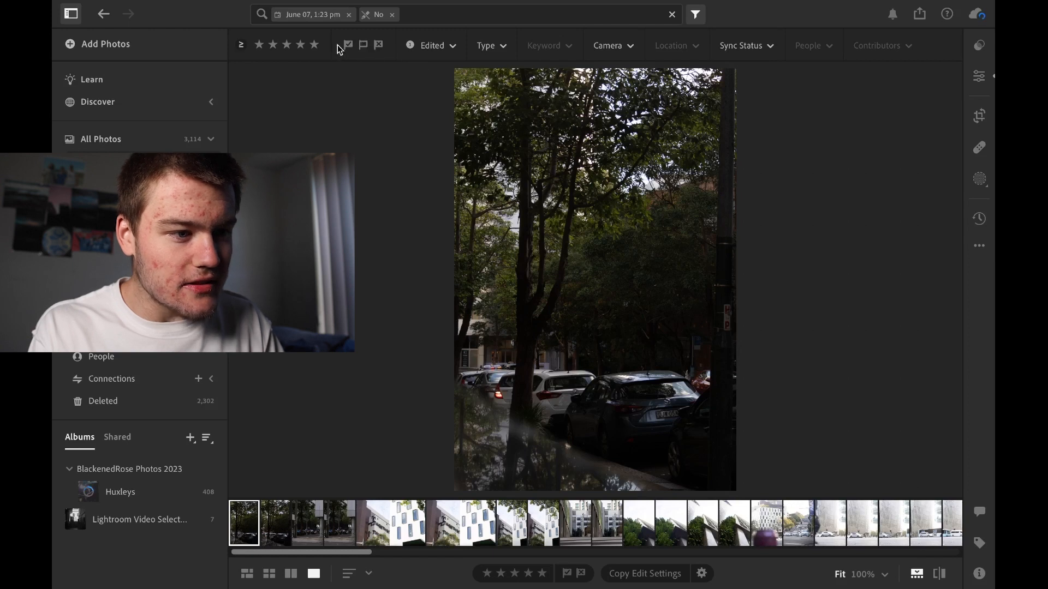
Look at the Keywords field for the current photo, and review the available export and sharing options
left_click(980, 542)
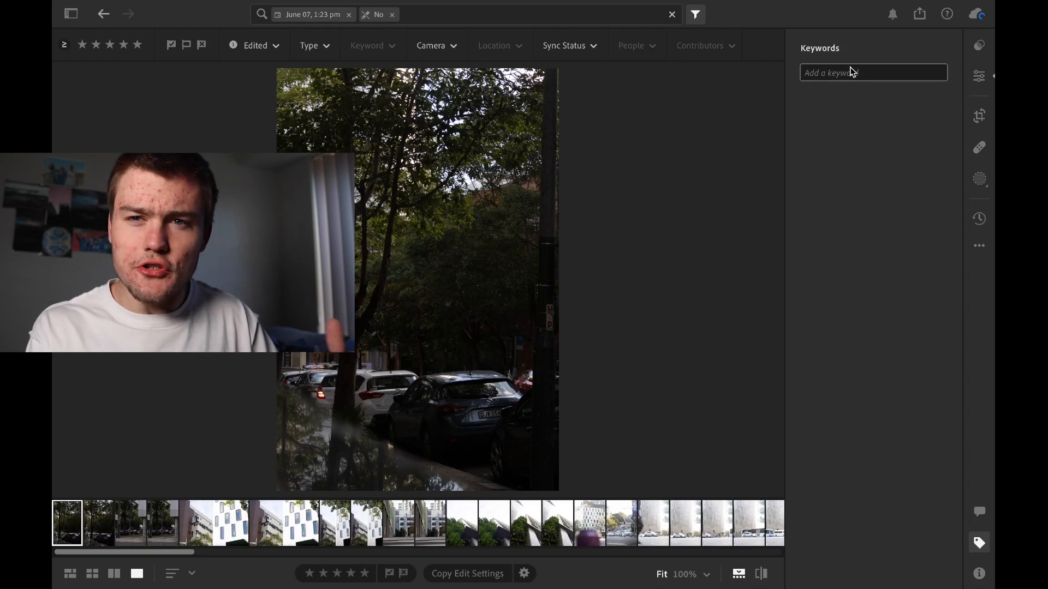
left_click(985, 544)
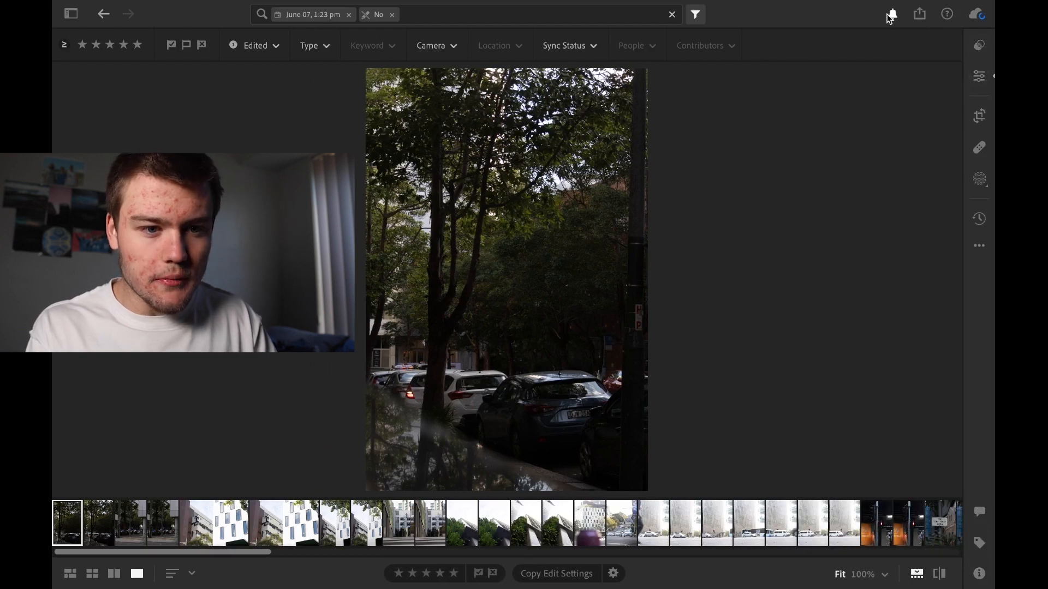
left_click(920, 17)
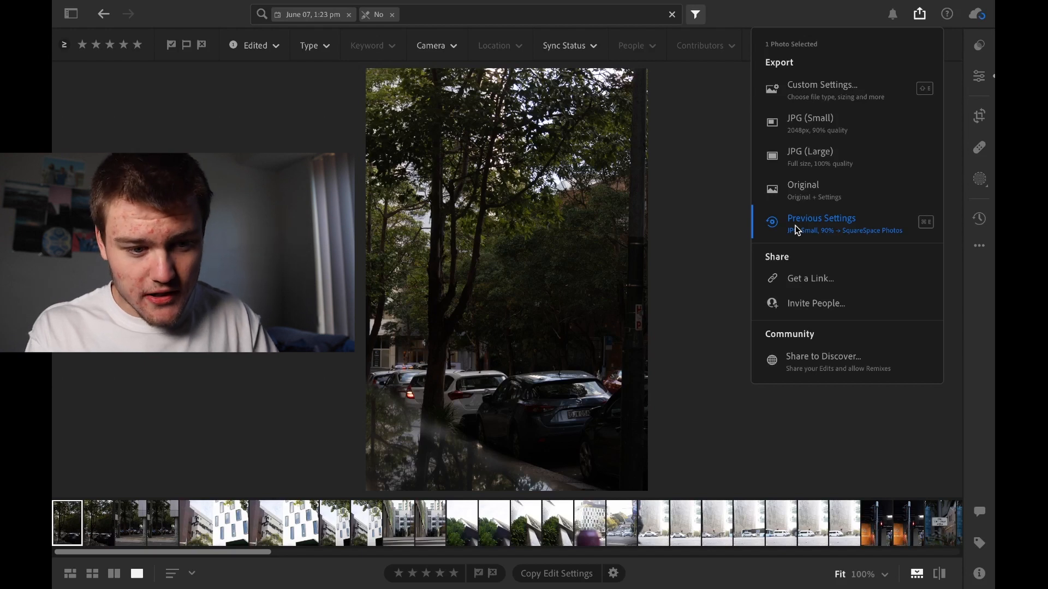
left_click(728, 338)
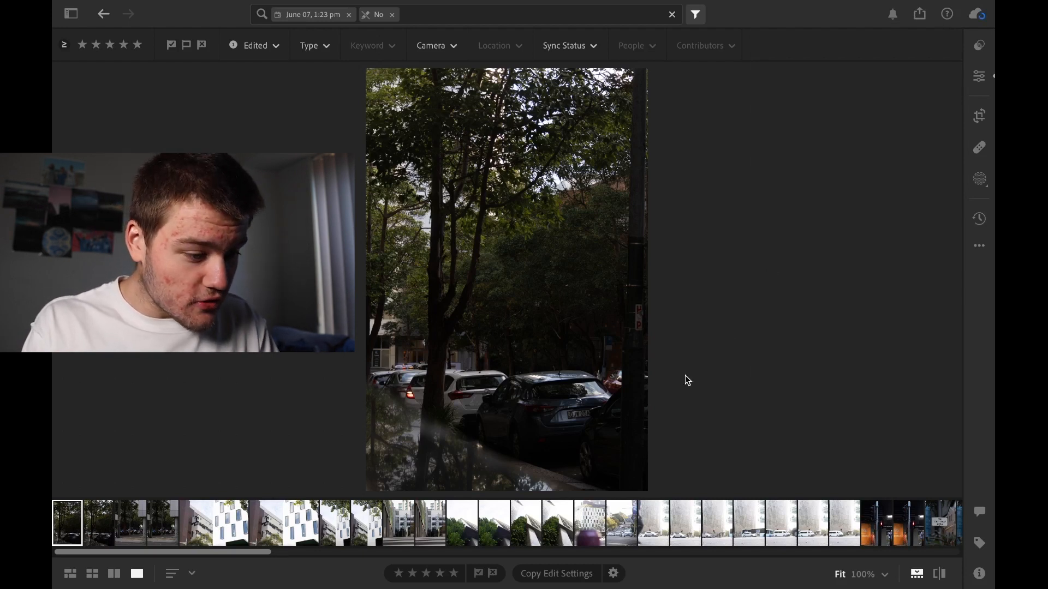
Show the photos from June 07, 1:23 pm as a grid and browse through the thumbnails
left_click(92, 573)
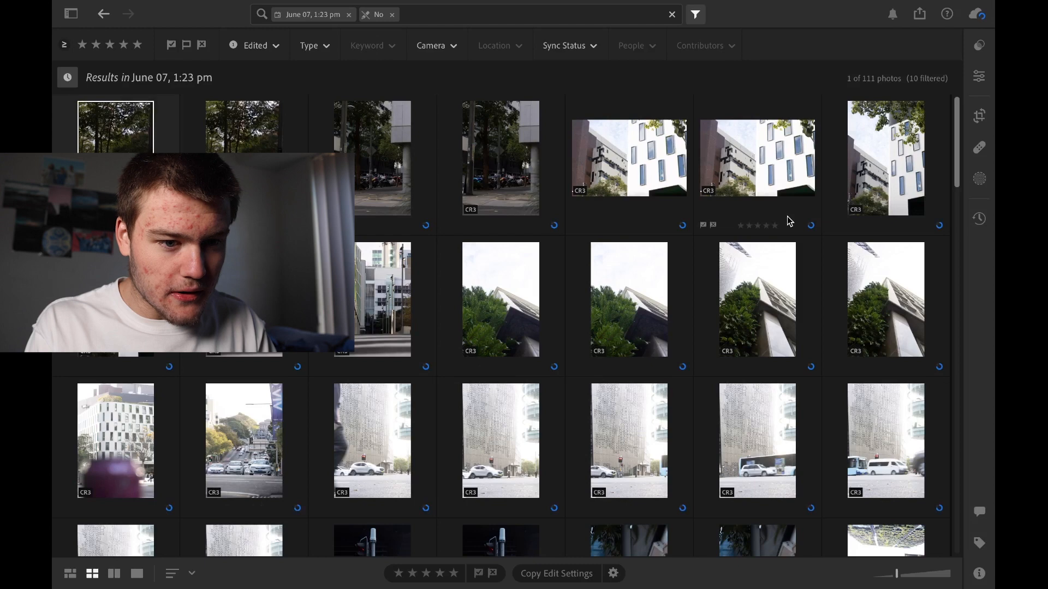
left_click_drag(956, 158, 957, 296)
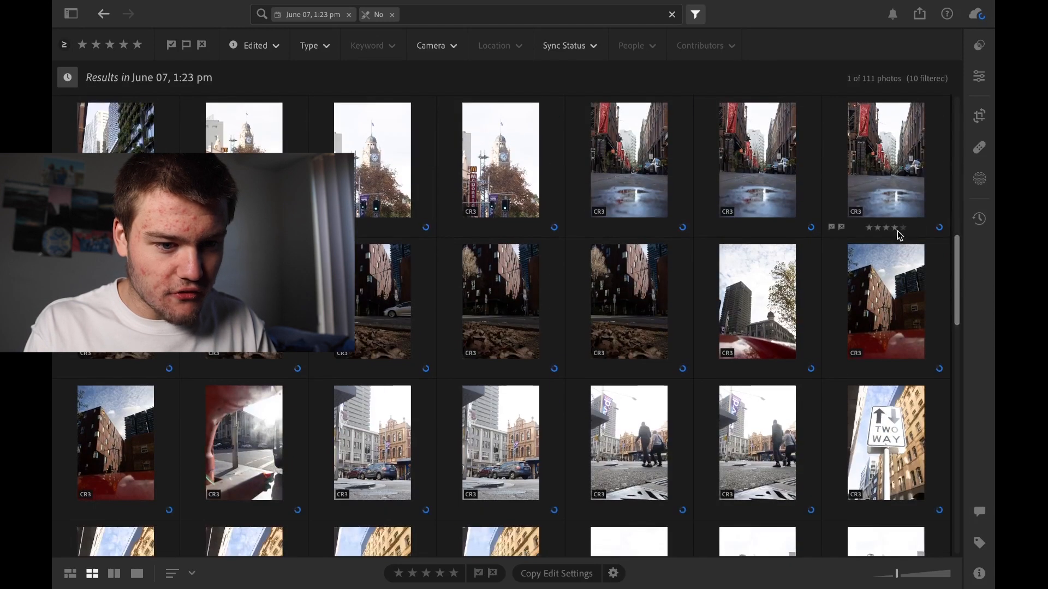
scroll(764, 355, "up", 10)
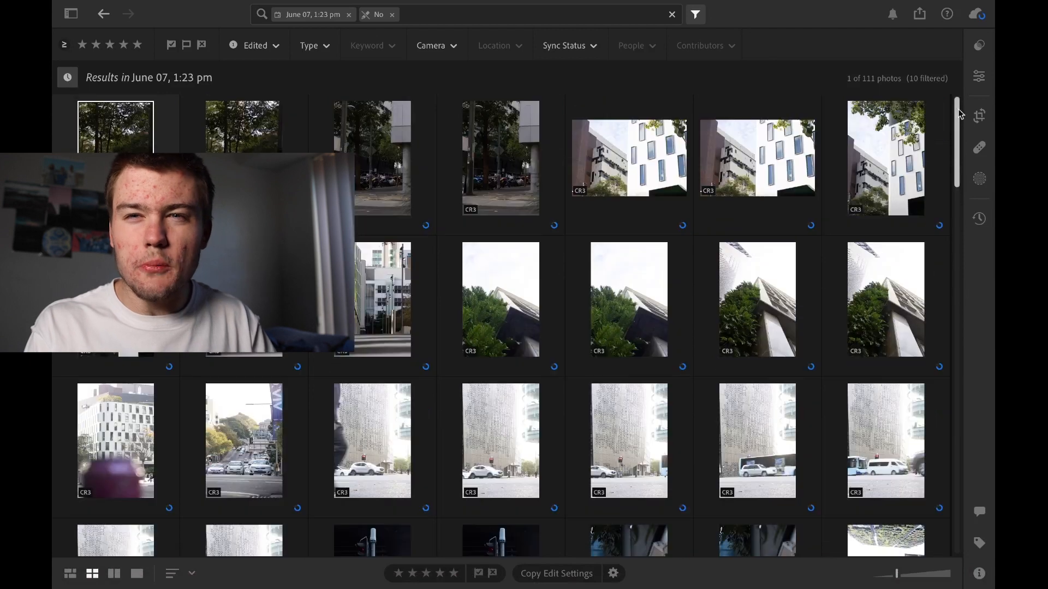
left_click_drag(958, 158, 959, 59)
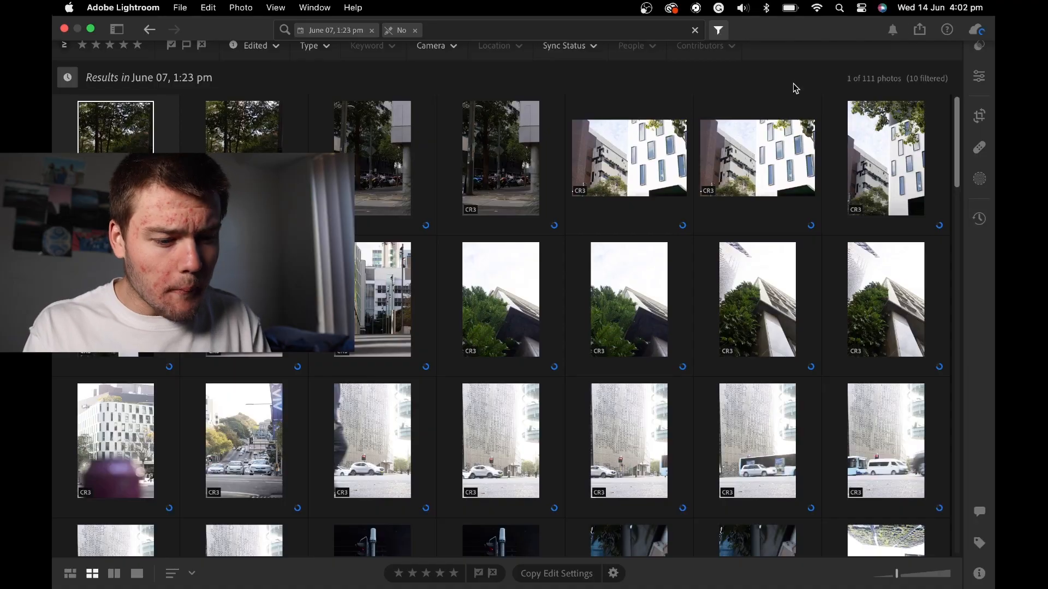
Review which edit settings are included when copying, and leave the Copy Settings options without copying
left_click(613, 574)
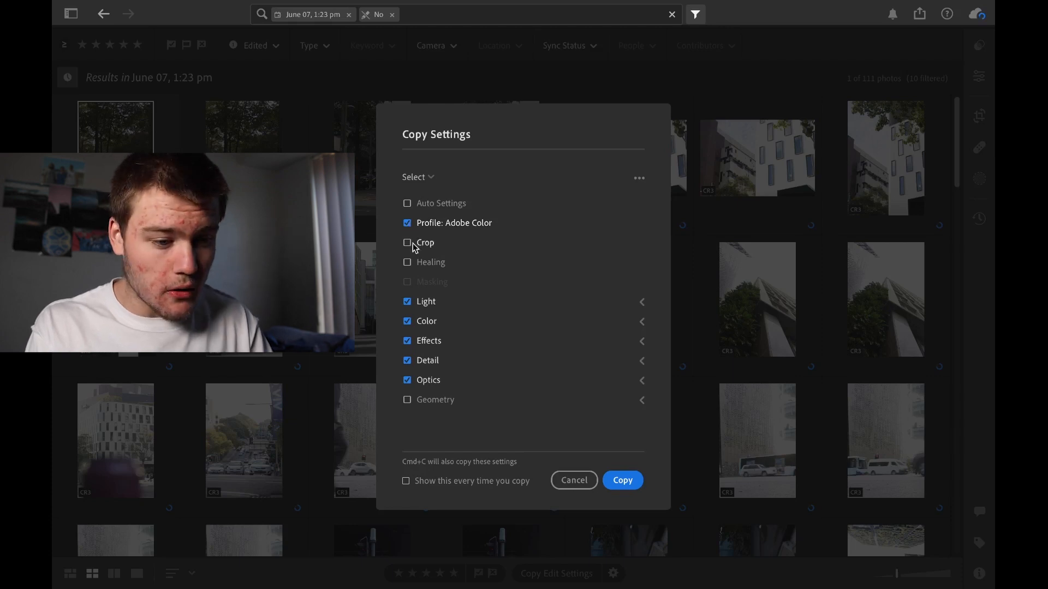
left_click(574, 480)
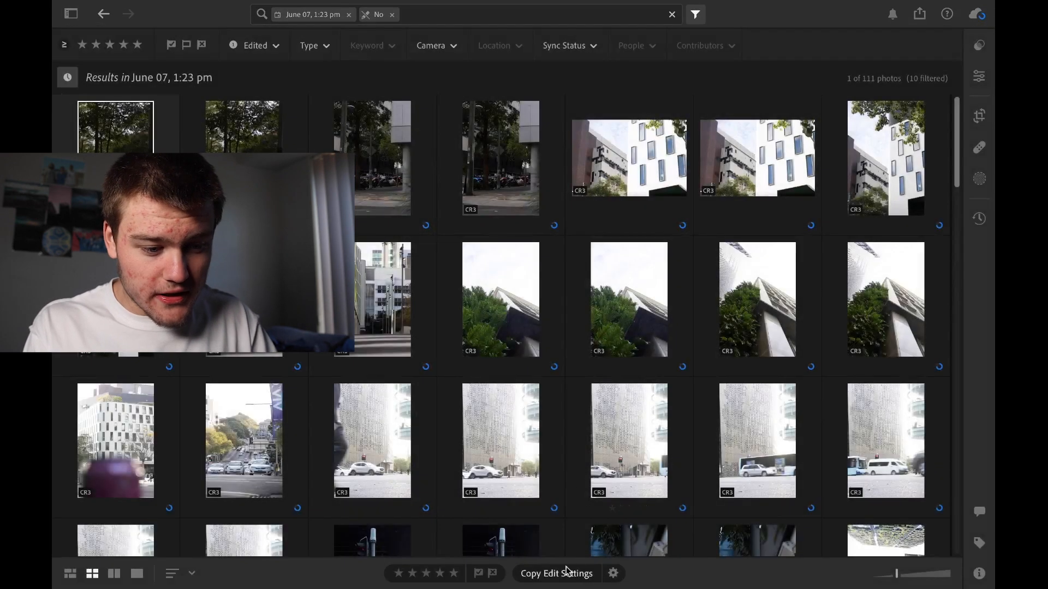
Enlarge the grid thumbnails and return to the single-photo view of the selected photo
mouse_move(733, 588)
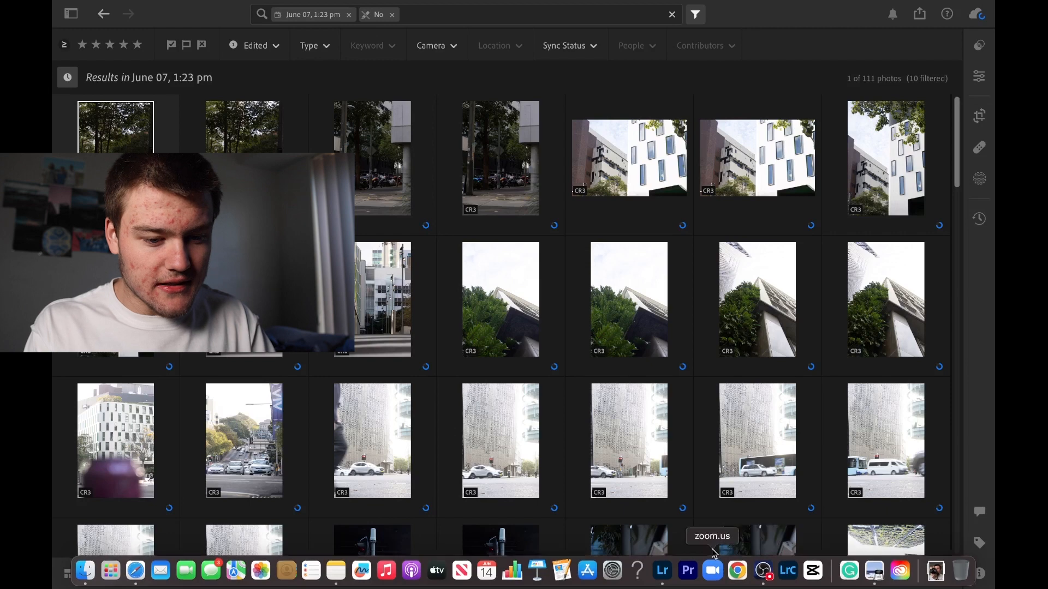
left_click_drag(897, 577, 932, 573)
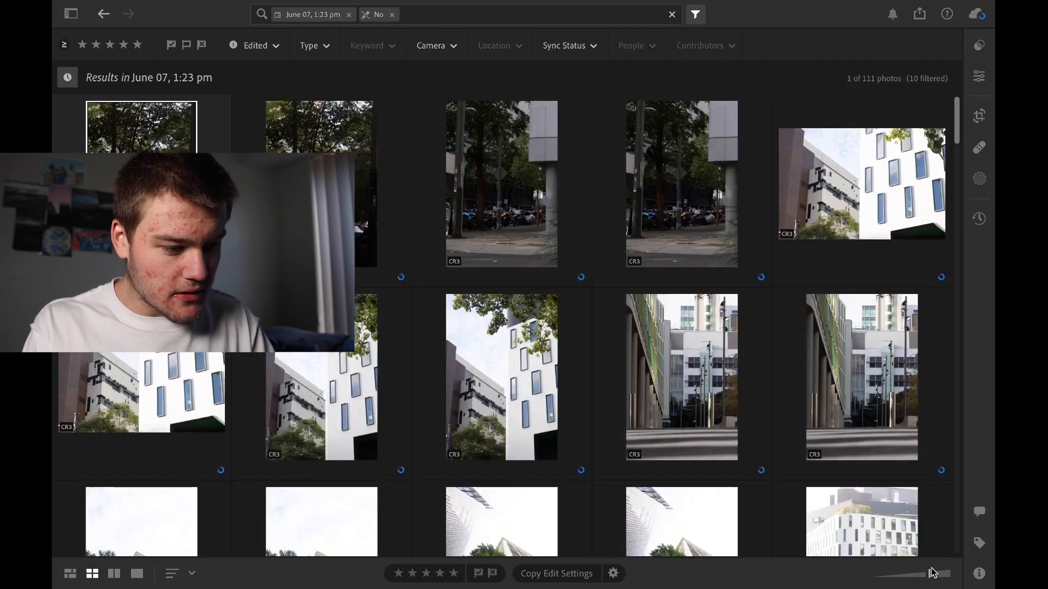
left_click(137, 574)
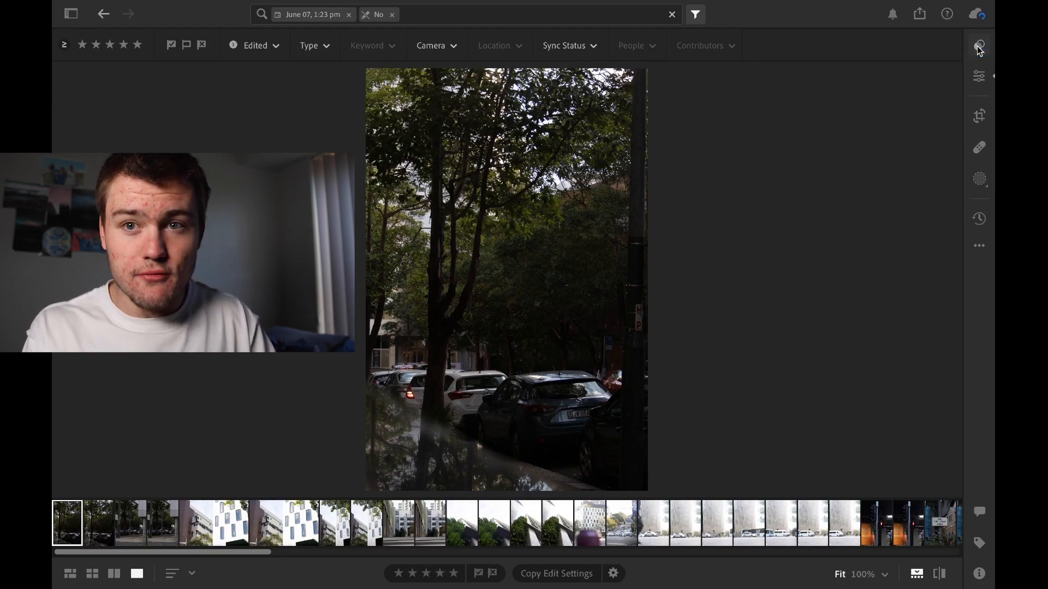
Look through the Recommended, Premium and Yours presets for the tree-lined street photo
left_click(979, 48)
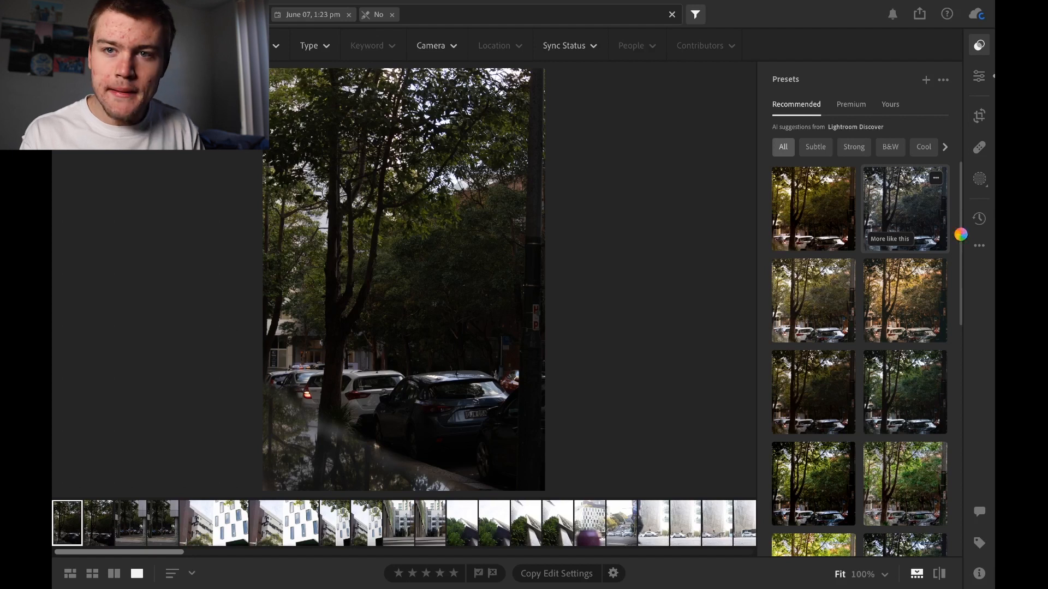
left_click_drag(962, 238, 957, 402)
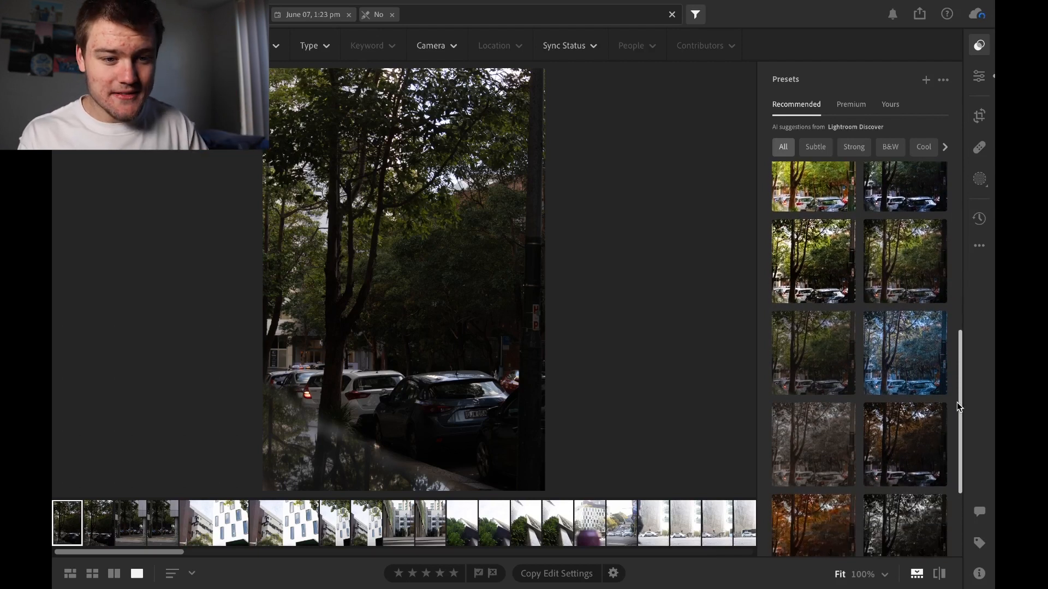
left_click_drag(957, 401, 963, 229)
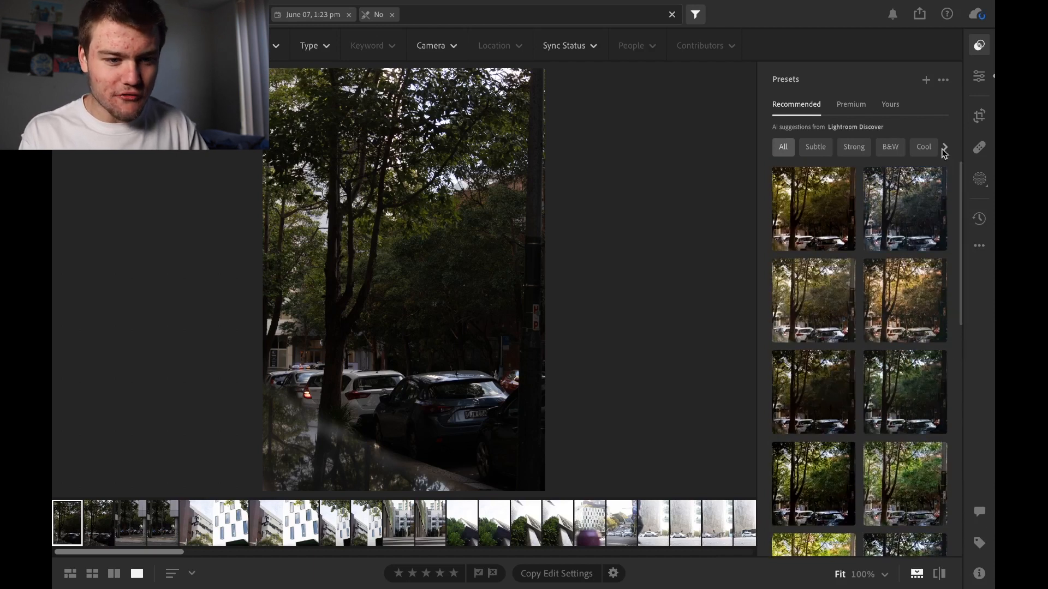
left_click(844, 104)
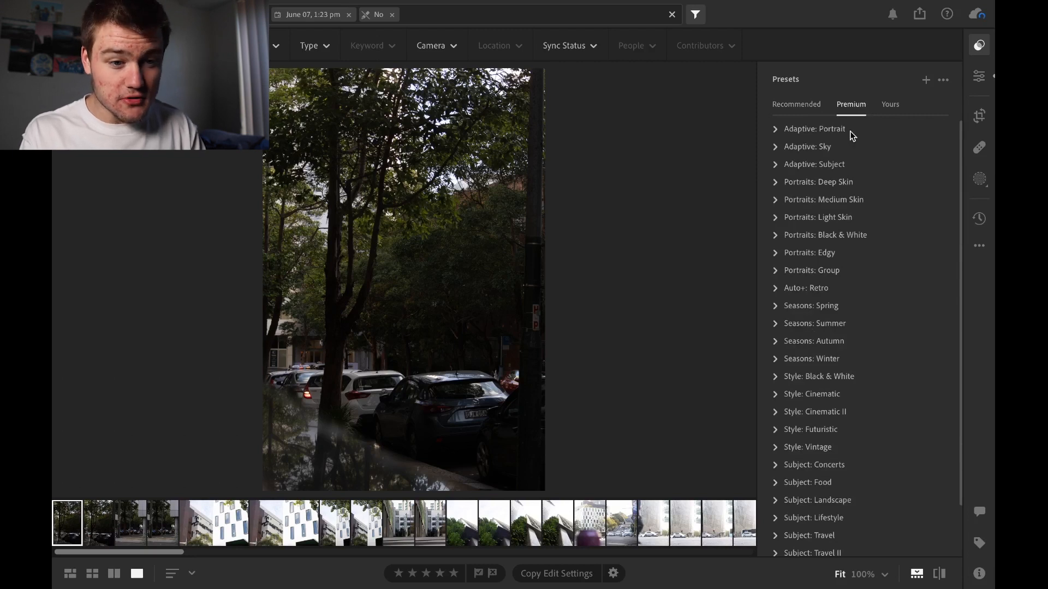
left_click(888, 105)
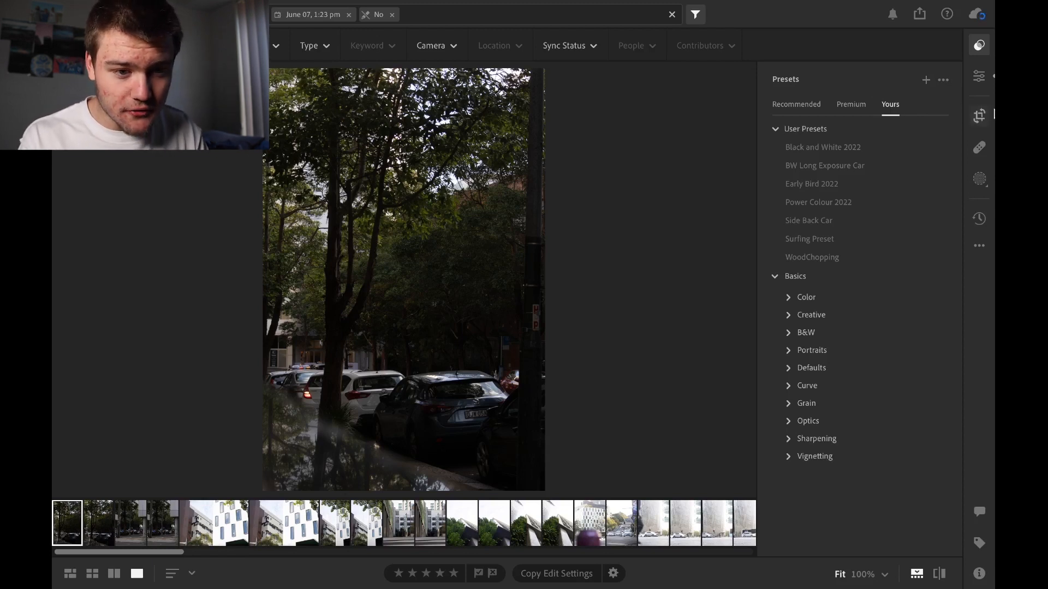
Display the edit controls in place of the presets and view the profile choices, keeping Adobe Color
left_click(980, 76)
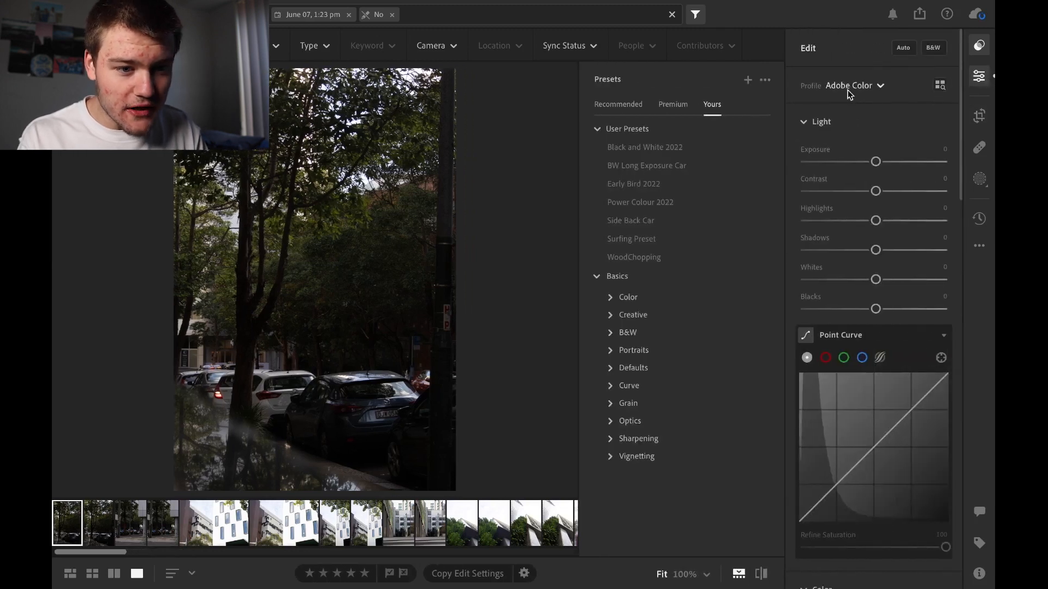
left_click(980, 45)
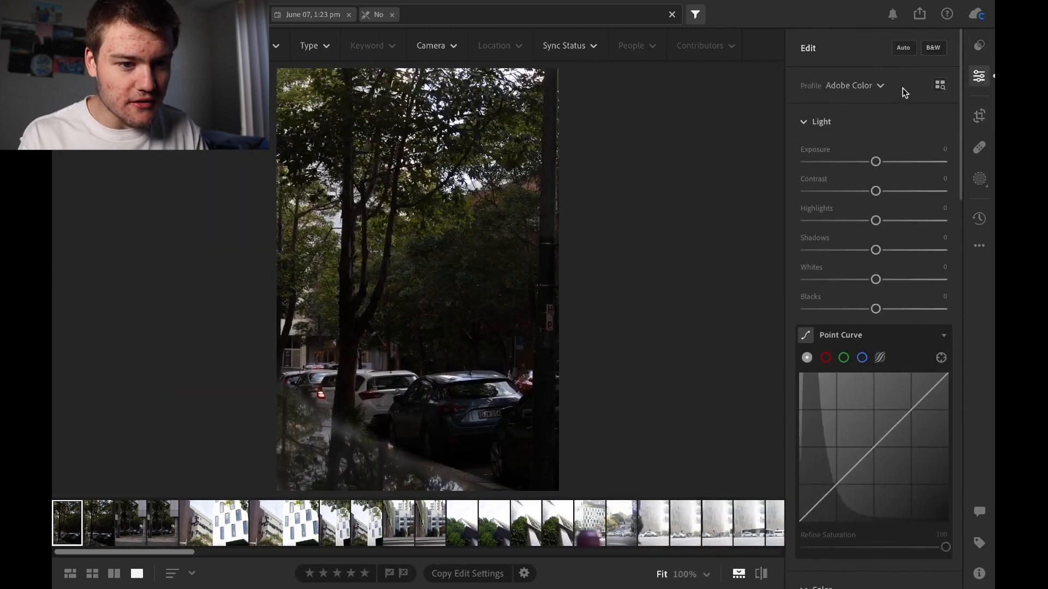
left_click(850, 86)
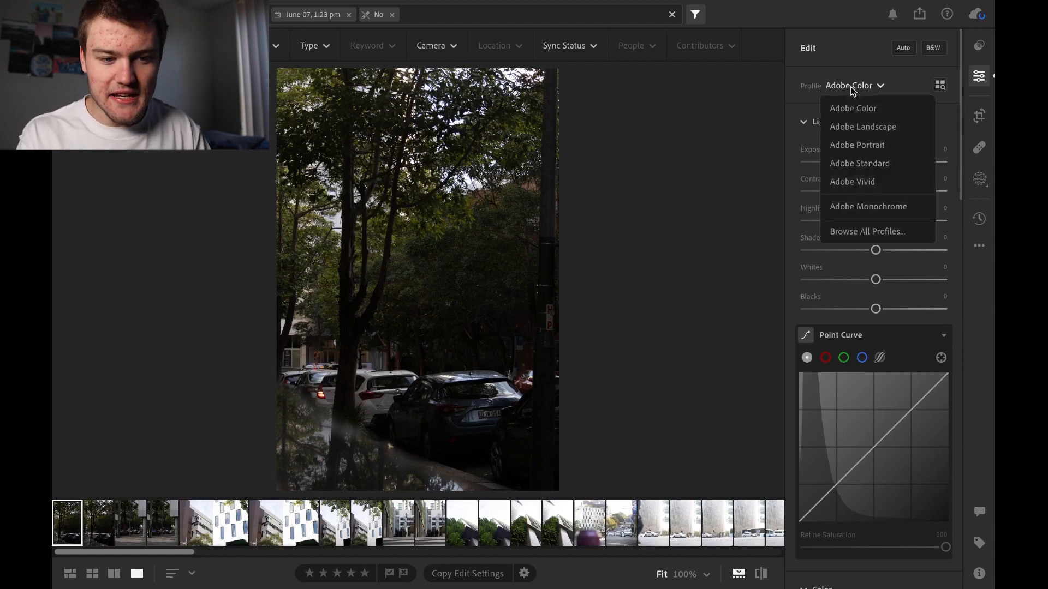
left_click(853, 66)
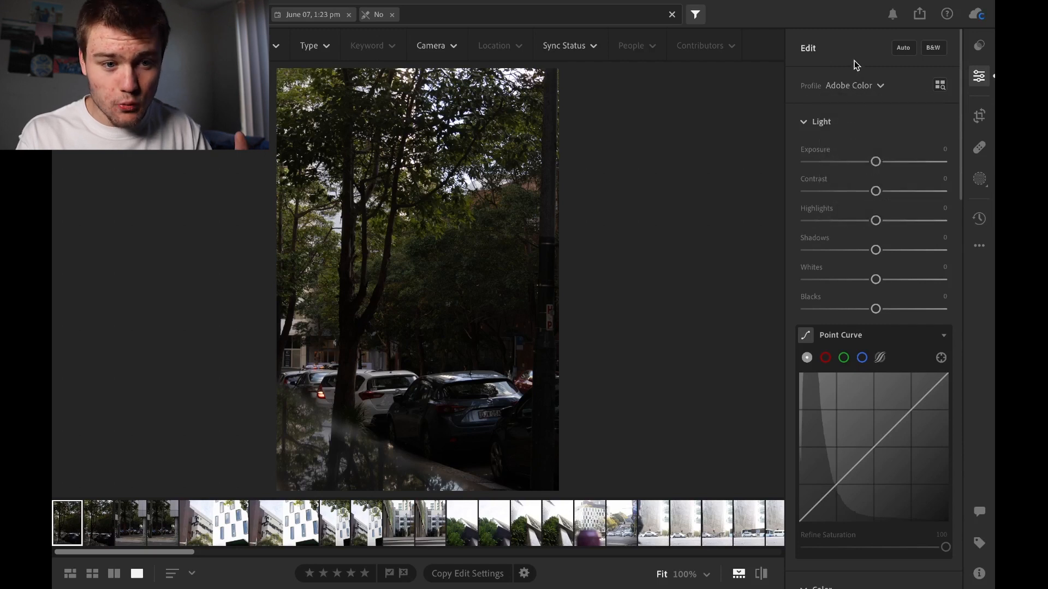
left_click(853, 87)
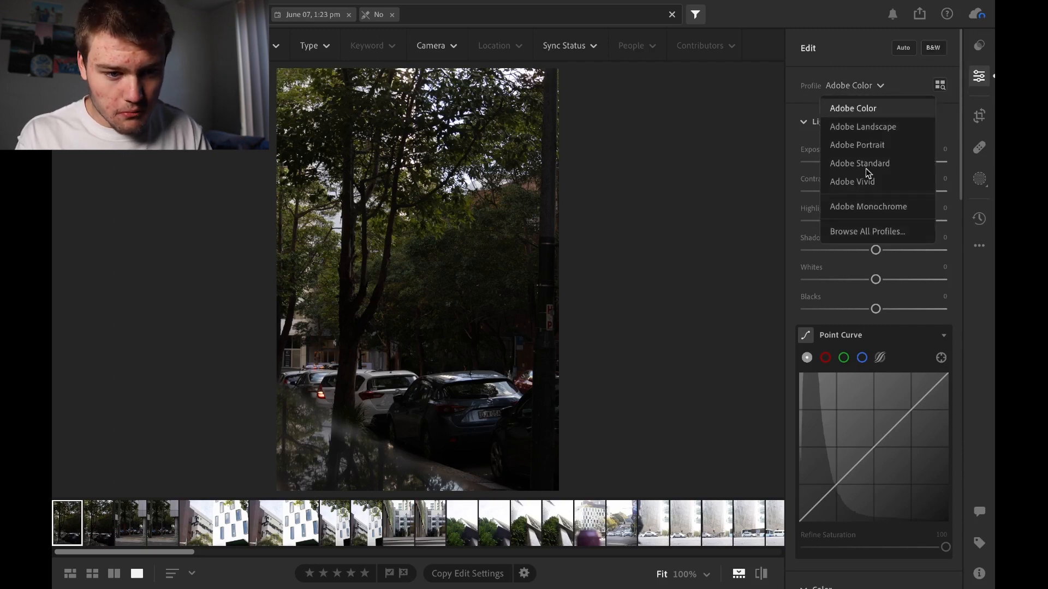
left_click(868, 47)
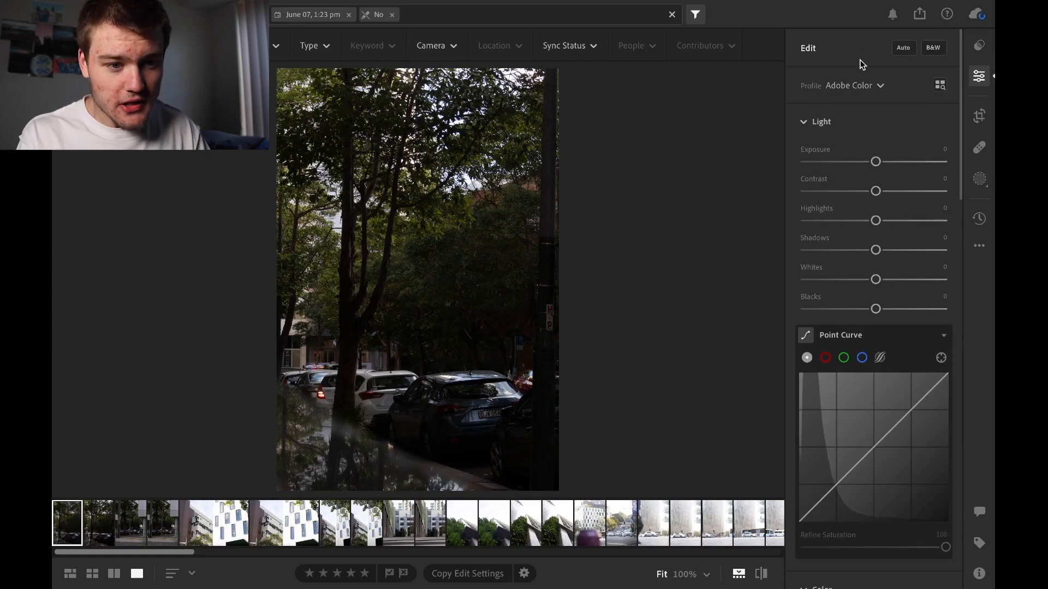
Try the automatic edit settings on the tree-lined street photo and undo them
left_click(902, 48)
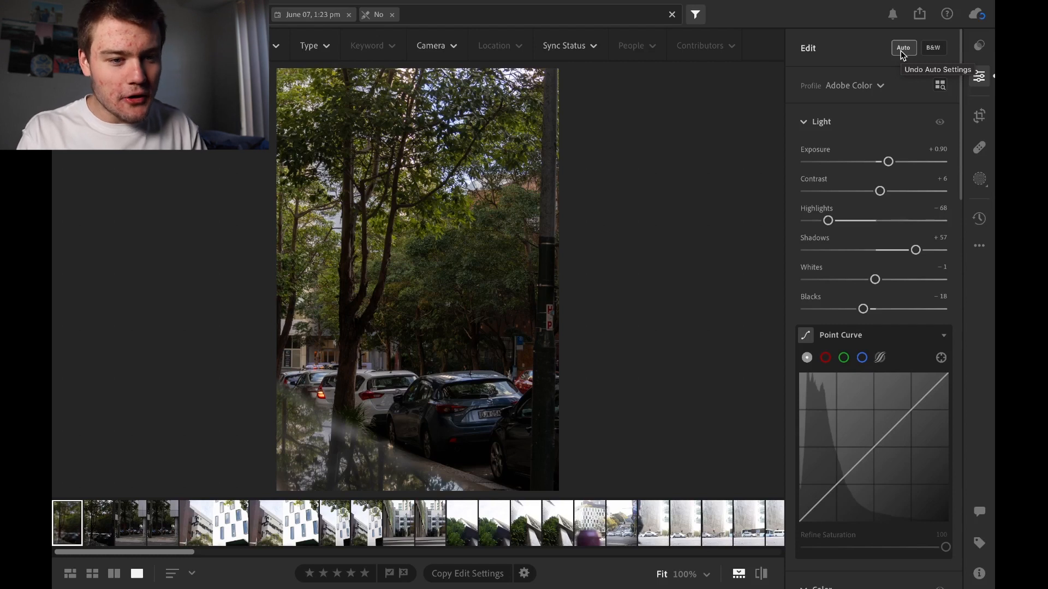
left_click(900, 50)
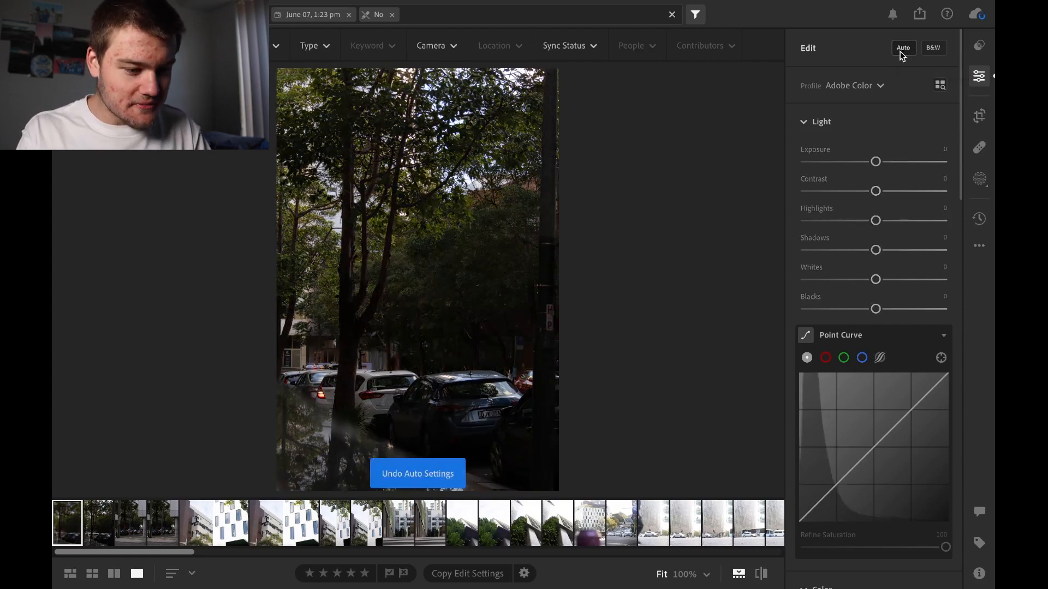
mouse_move(873, 91)
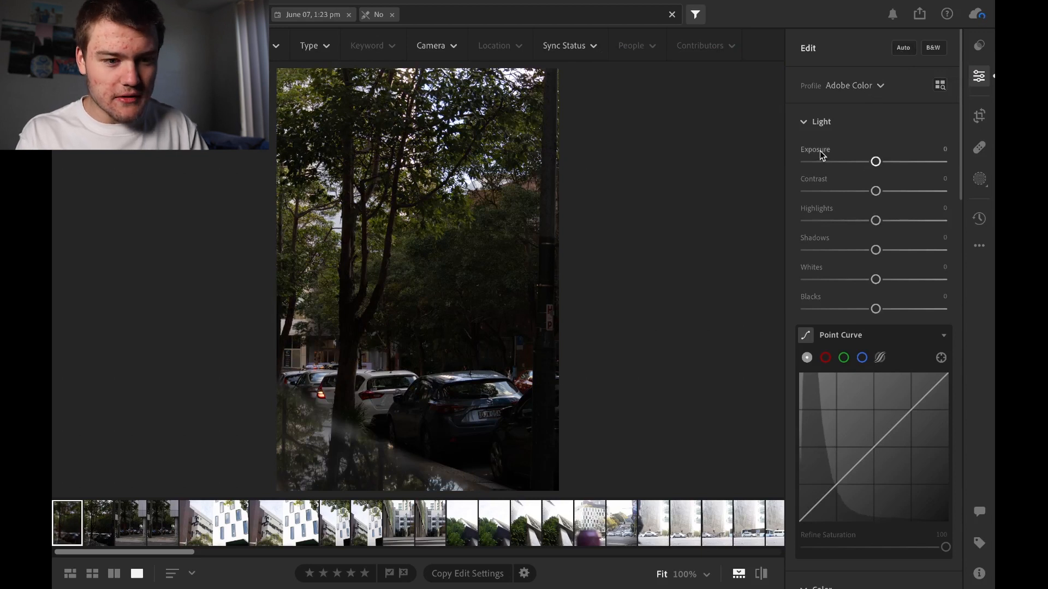
mouse_move(819, 151)
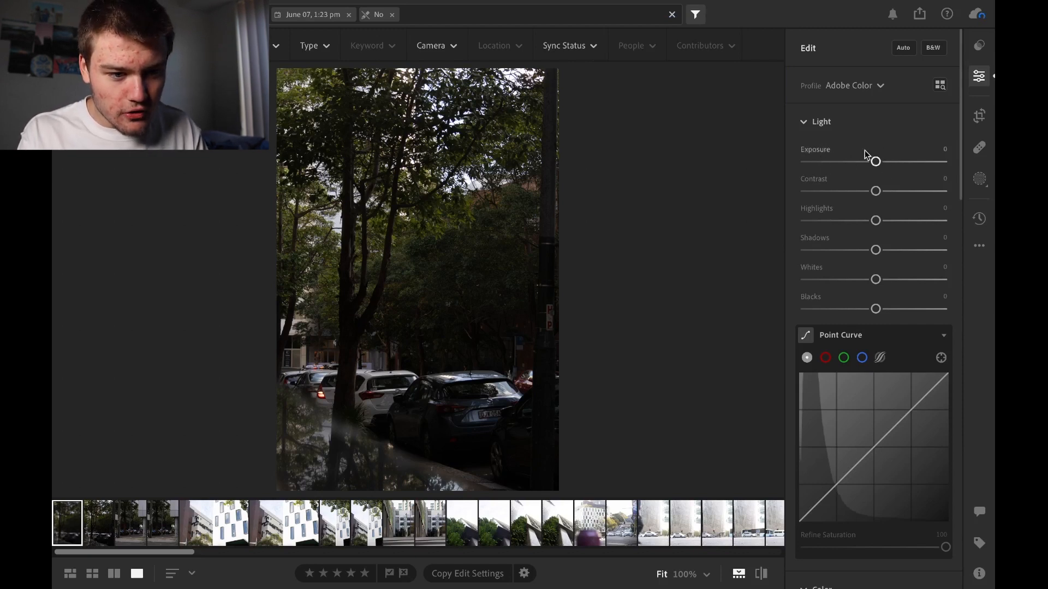
Collapse the Light, Color, Effects, Detail and Optics sections of the edit controls
left_click(823, 126)
left_click(807, 166)
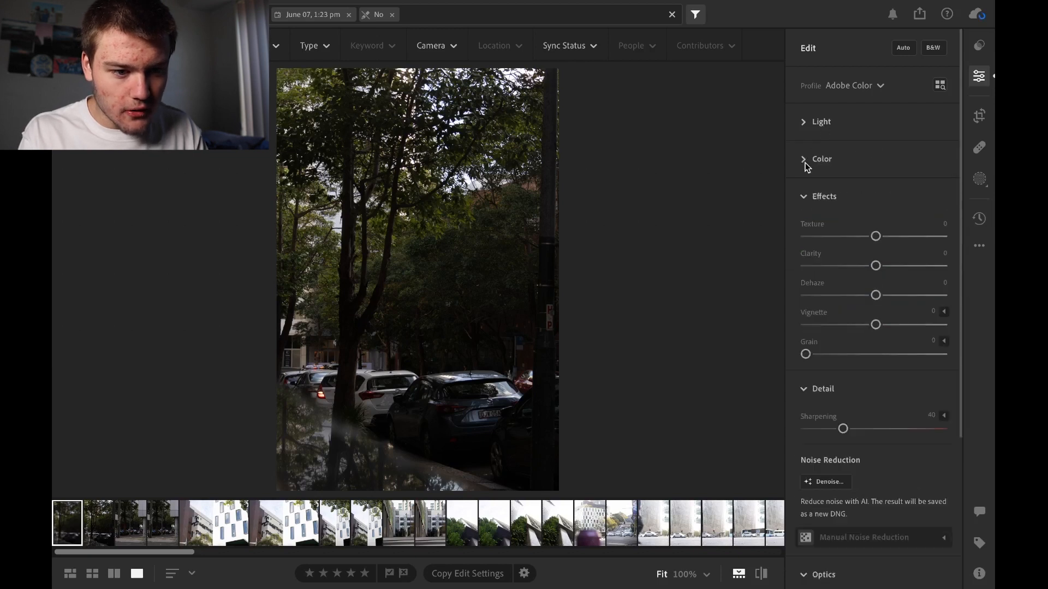
left_click(807, 191)
left_click(806, 232)
left_click(809, 260)
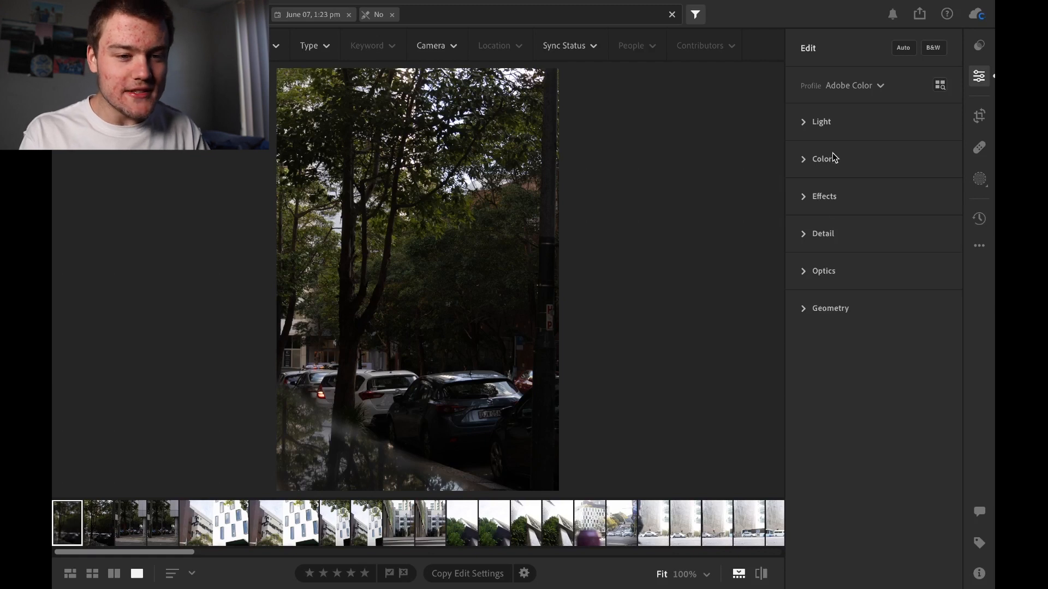
Expand Light and set Exposure to +0.98, Contrast to +13, Highlights to -13, Shadows to -21, Whites to -15 and Blacks to -16
left_click(832, 122)
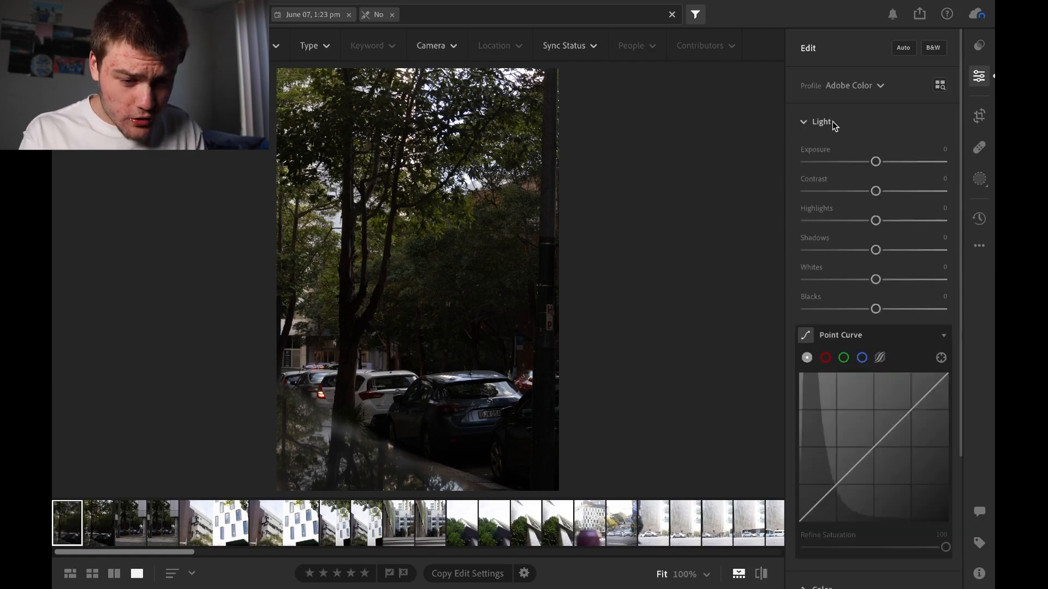
mouse_move(961, 201)
left_mouse_down()
mouse_move(961, 213)
mouse_move(961, 204)
left_mouse_up()
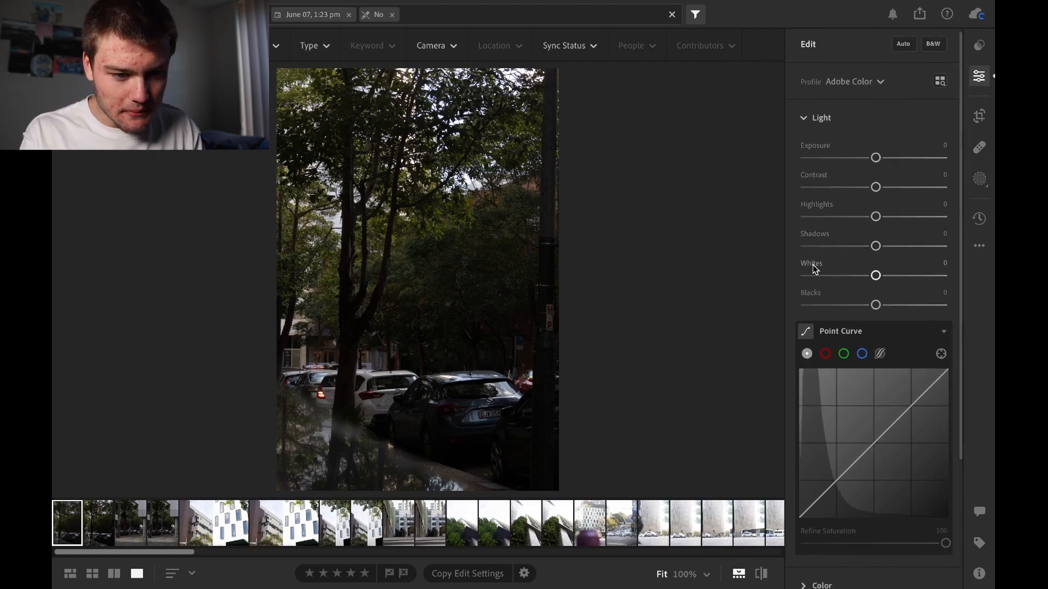
left_click_drag(875, 158, 887, 187)
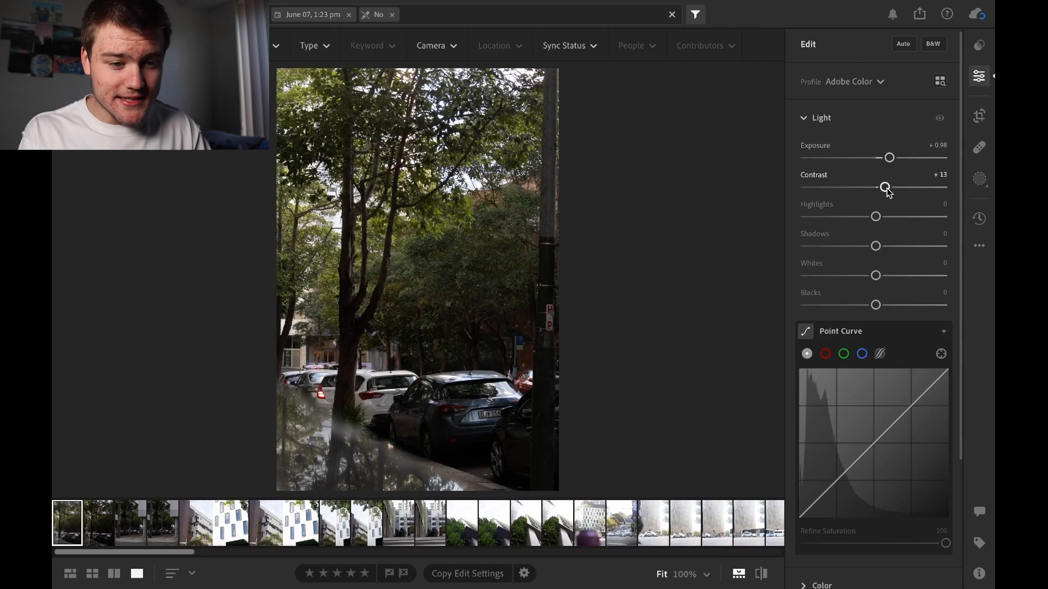
mouse_move(875, 217)
left_mouse_down()
mouse_move(850, 214)
mouse_move(911, 214)
mouse_move(867, 214)
left_mouse_up()
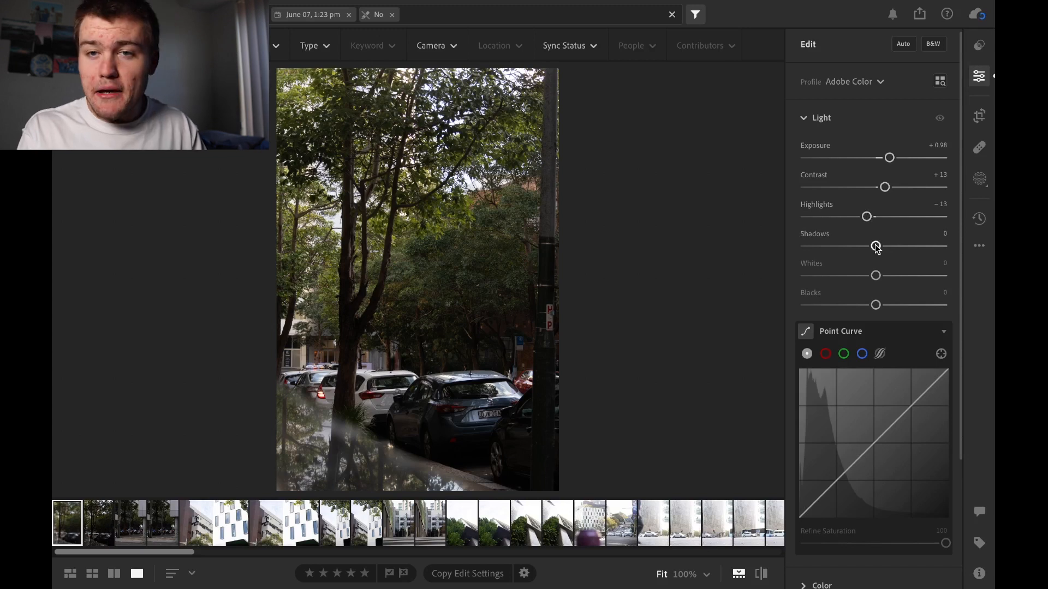
left_click_drag(875, 246, 861, 246)
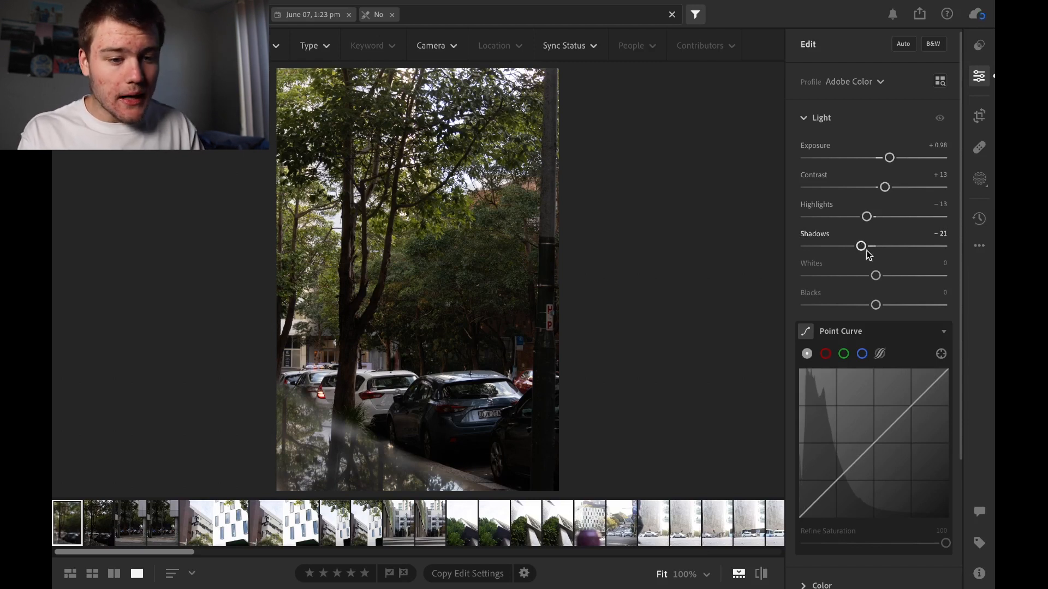
left_click_drag(876, 276, 853, 274)
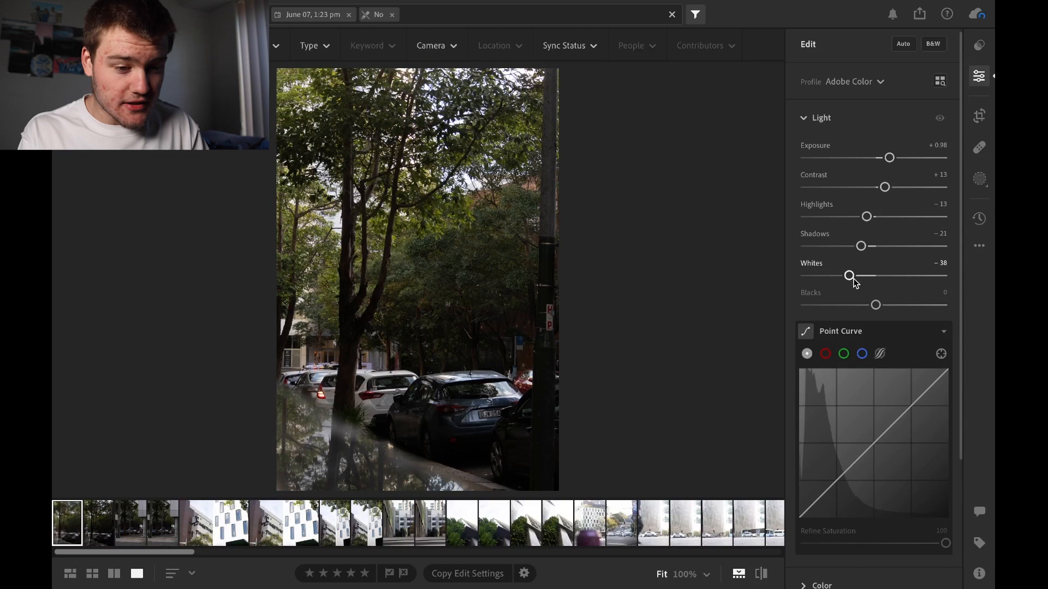
left_click_drag(874, 305, 865, 276)
Reset the Shadows, Exposure, Contrast, Highlights, Whites and Blacks adjustments to 0
double_click(860, 247)
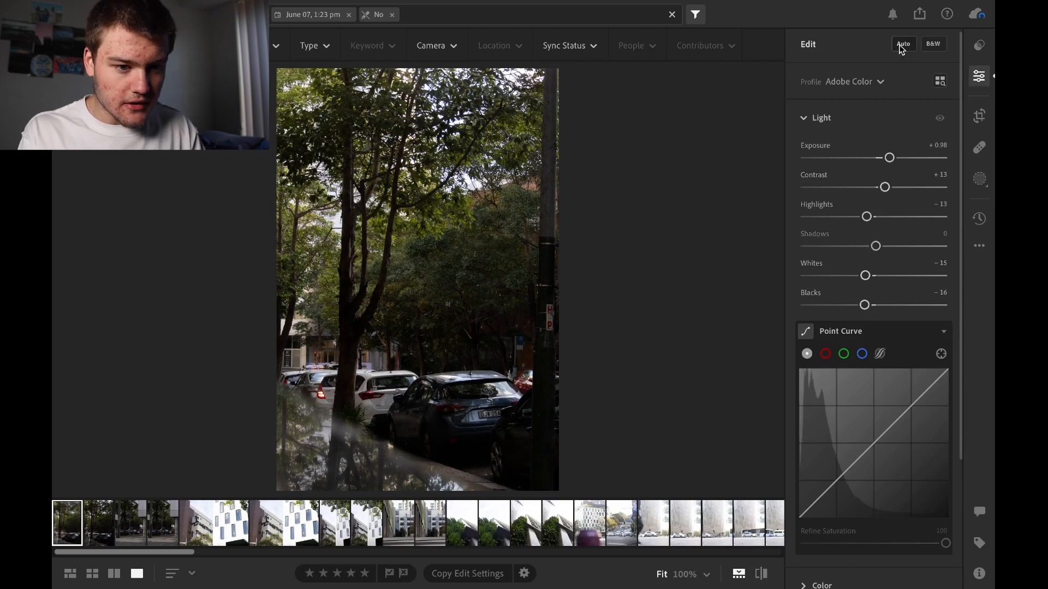
double_click(889, 158)
double_click(884, 187)
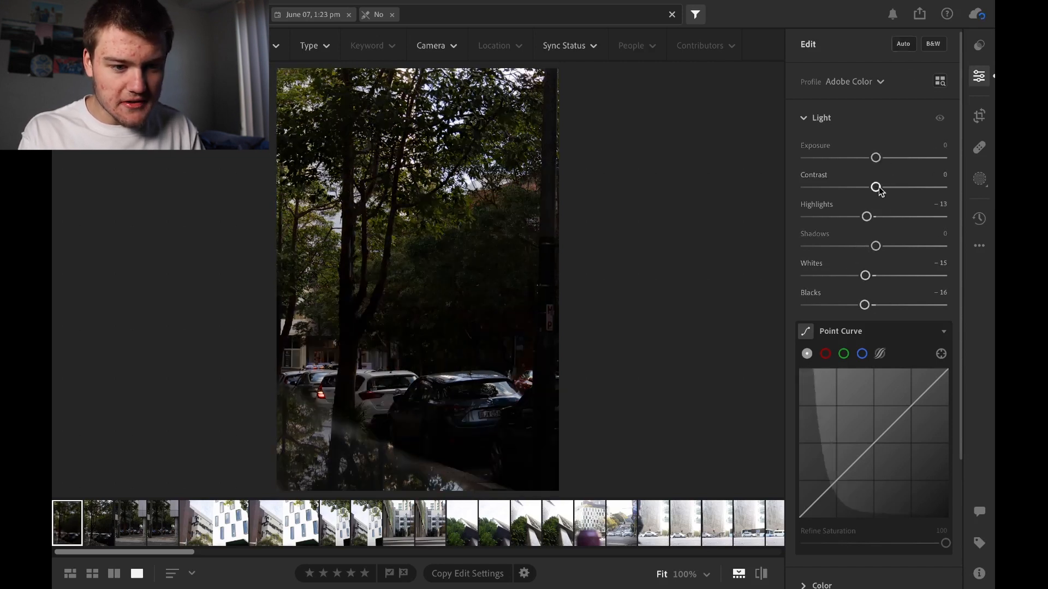
double_click(866, 217)
double_click(865, 276)
double_click(865, 305)
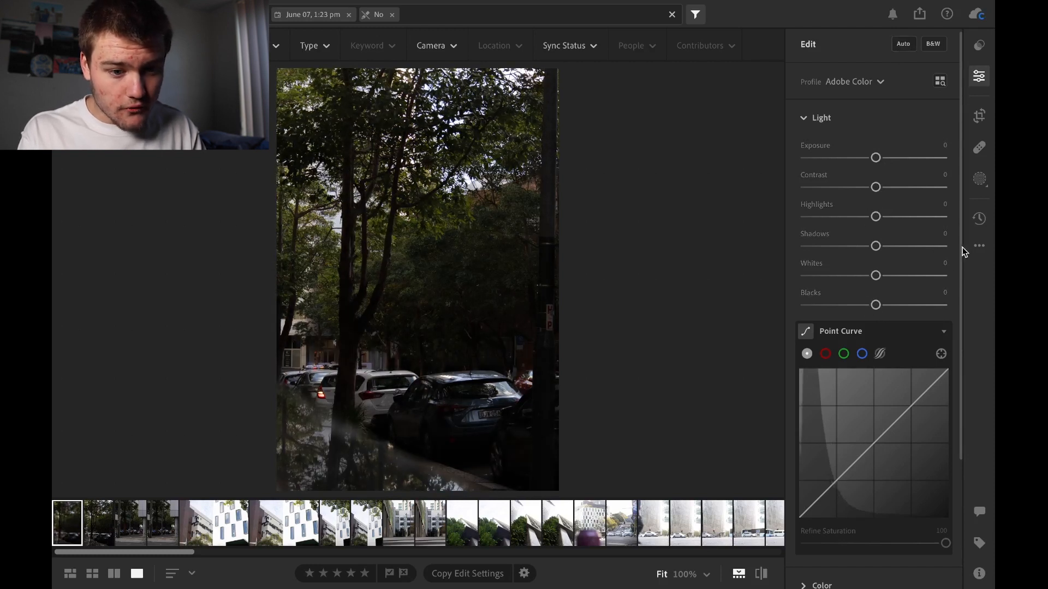
Look through the red, green and blue channel point curves and the parametric tone curve
scroll(961, 247, "down", 5)
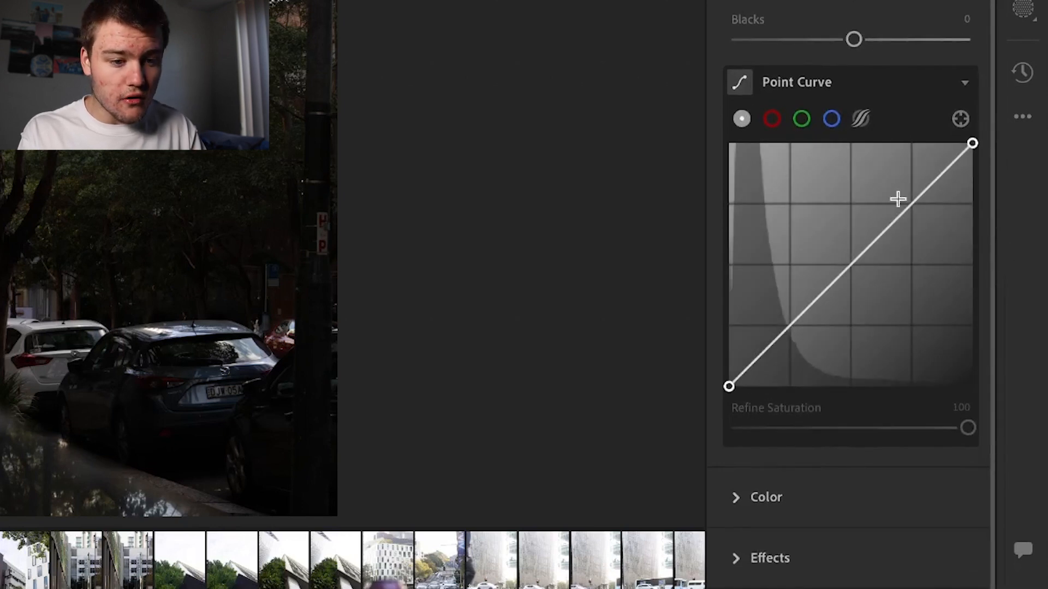
left_click(772, 119)
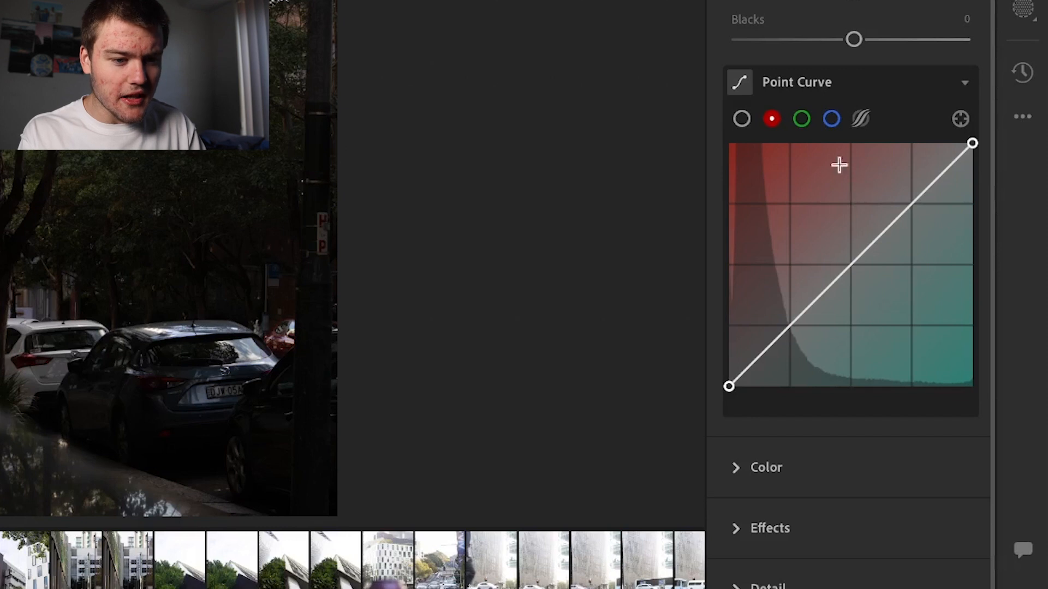
left_click(801, 120)
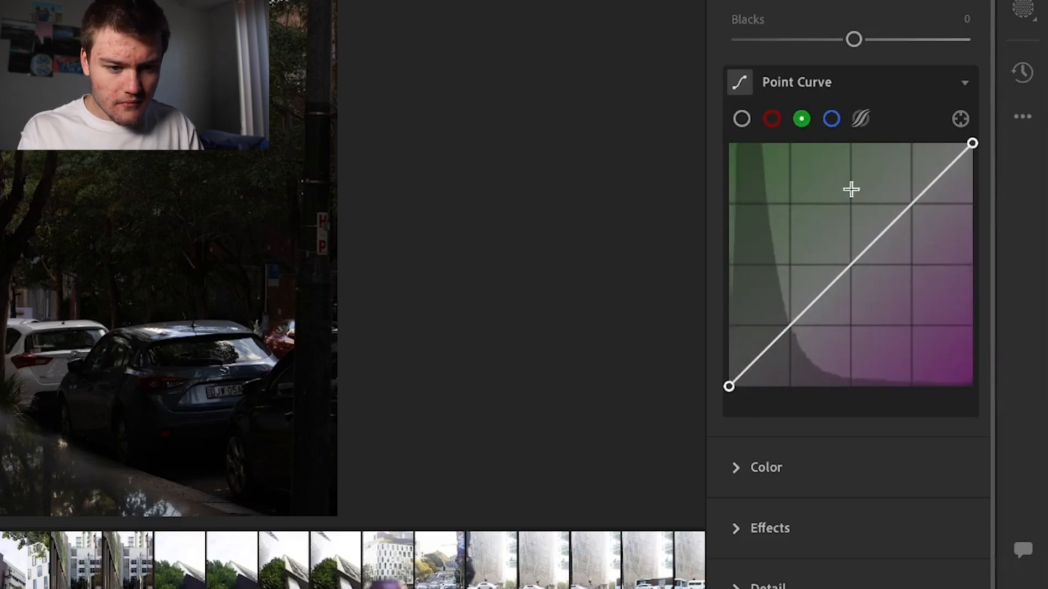
left_click(831, 119)
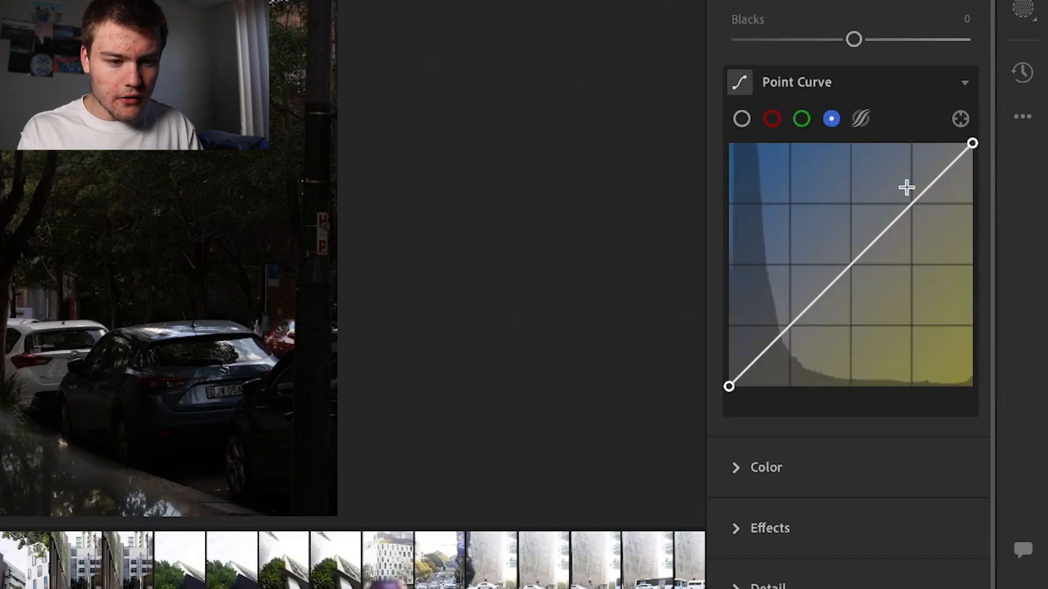
left_click(862, 119)
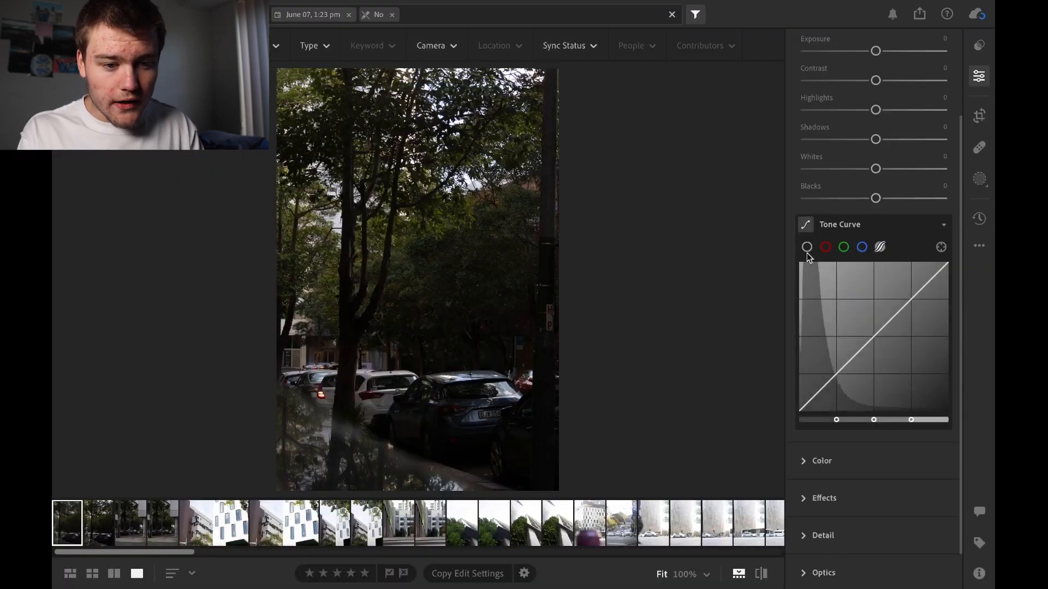
left_click(743, 120)
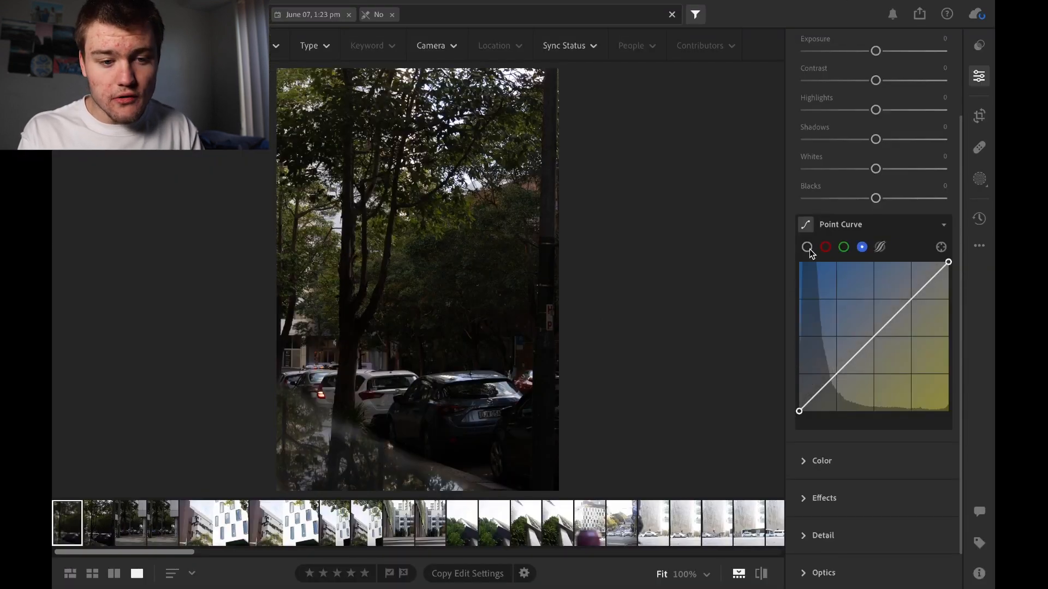
Lower the blue channel's point curve slightly in the shadows by targeting a dark area of the photo
left_click(940, 247)
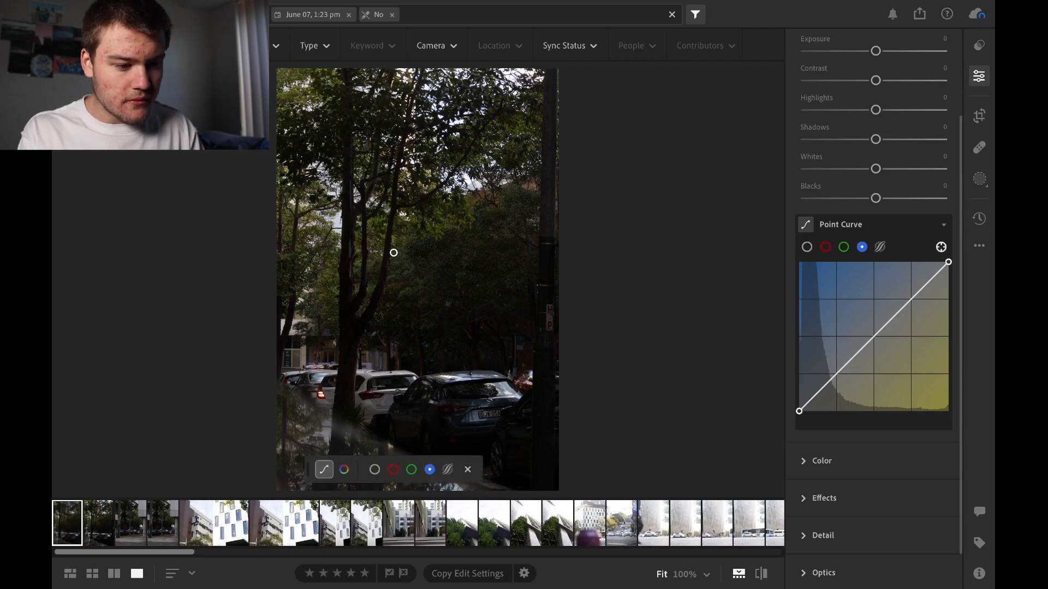
mouse_move(333, 356)
left_mouse_down()
mouse_move(375, 356)
mouse_move(312, 356)
mouse_move(328, 356)
left_mouse_up()
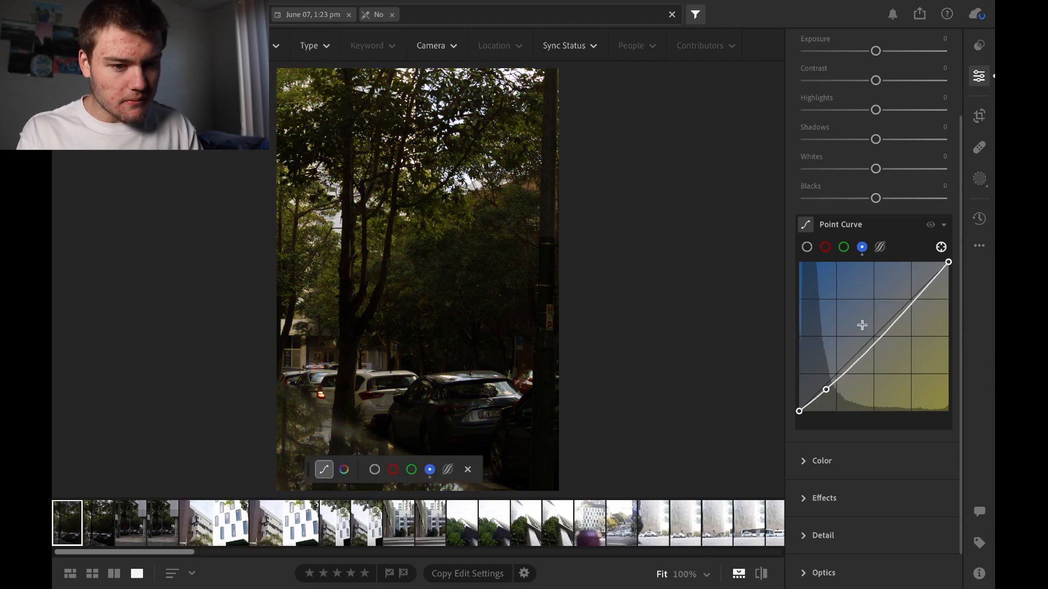
Expand the Color section and collapse the Light section
mouse_move(959, 227)
left_mouse_down()
mouse_move(959, 252)
mouse_move(957, 221)
left_mouse_up()
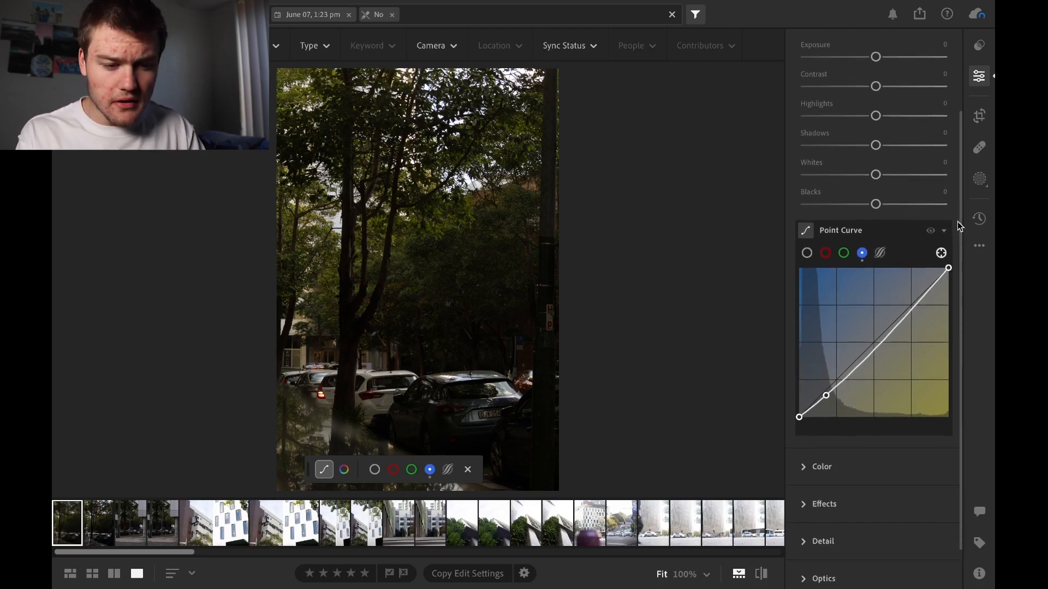
left_click_drag(960, 224, 960, 316)
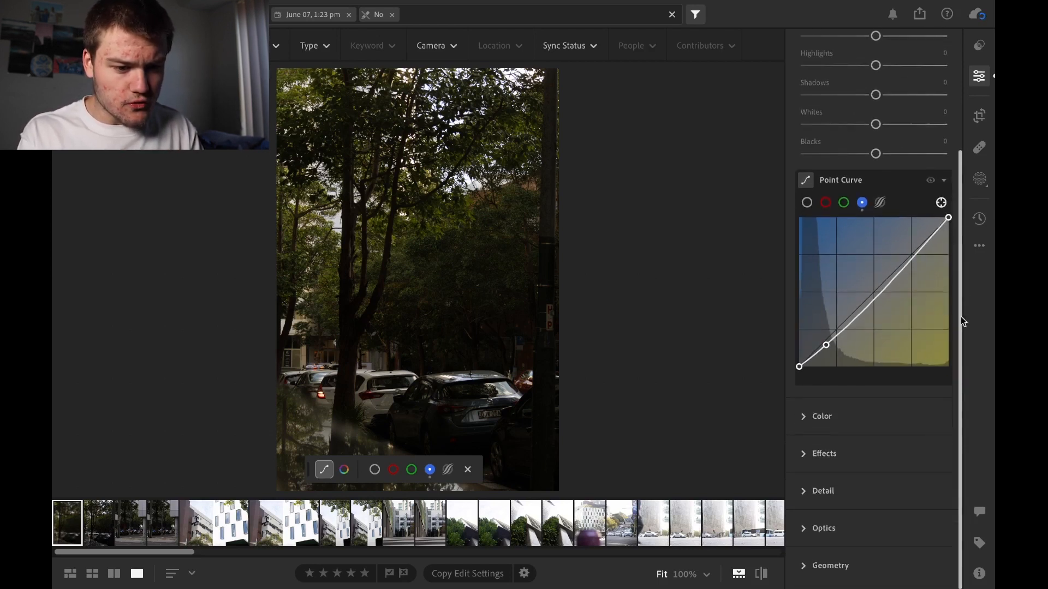
left_click(812, 415)
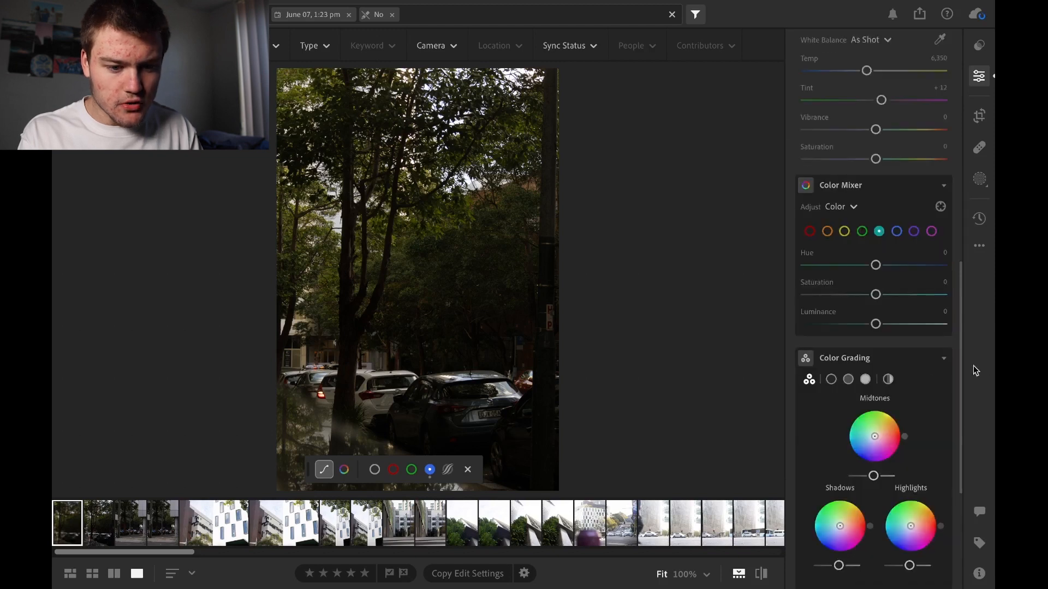
left_click_drag(959, 387, 959, 119)
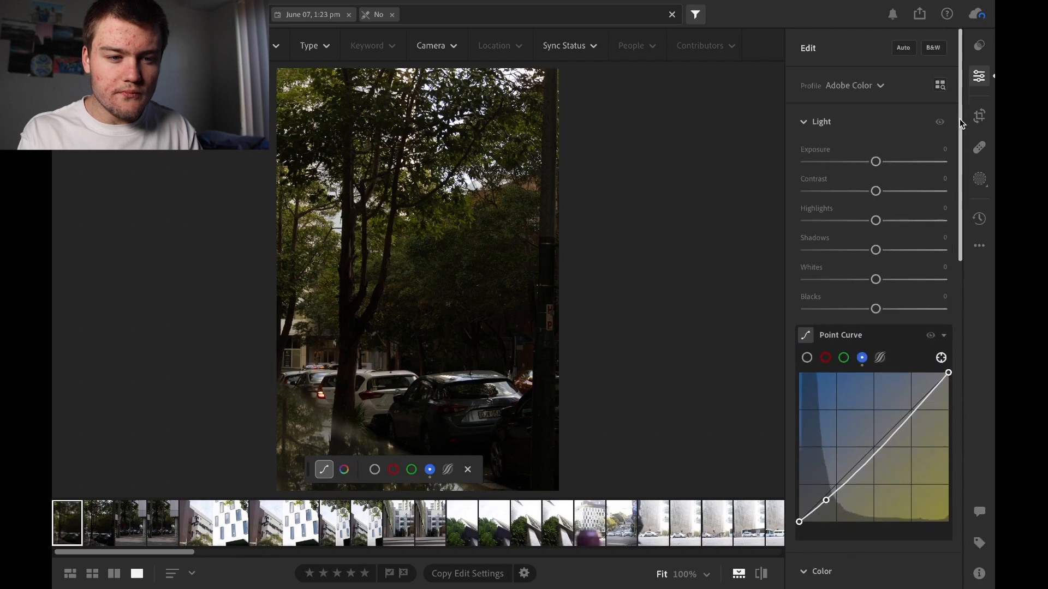
left_click(817, 124)
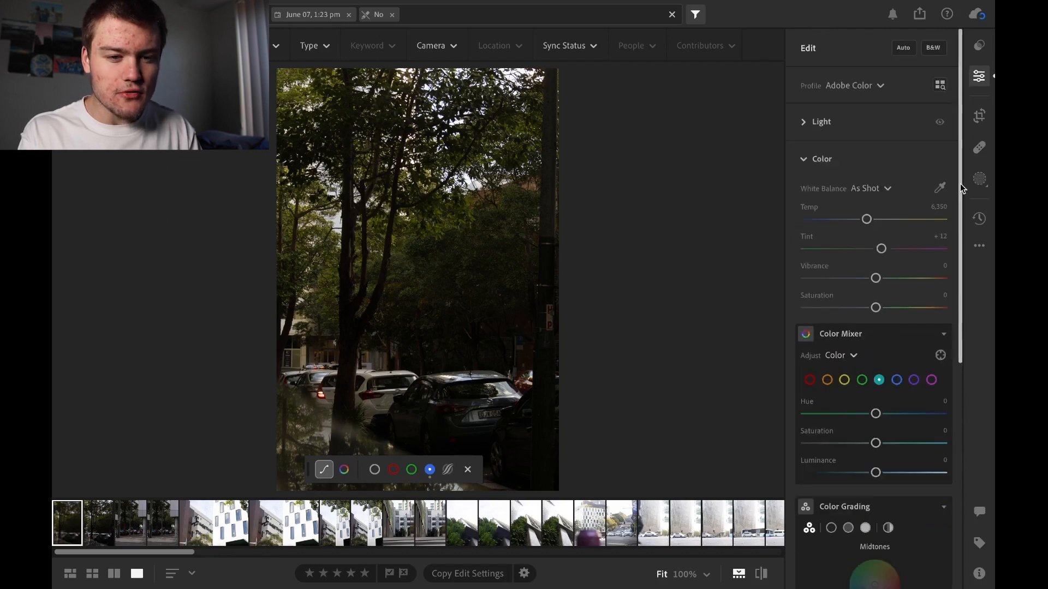
Try shifting the photo's colour temperature and vibrance, resetting Temp to 6,350 and Vibrance to 0
left_click_drag(961, 187, 963, 245)
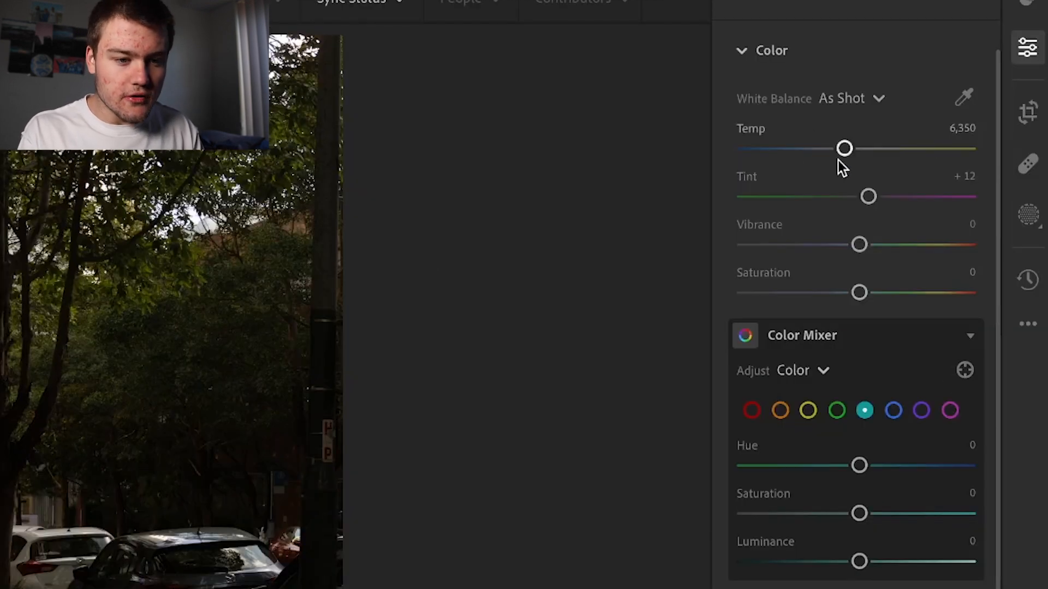
mouse_move(843, 153)
left_mouse_down()
mouse_move(811, 144)
mouse_move(836, 157)
mouse_move(822, 159)
mouse_move(900, 162)
mouse_move(853, 153)
left_mouse_up()
double_click(855, 144)
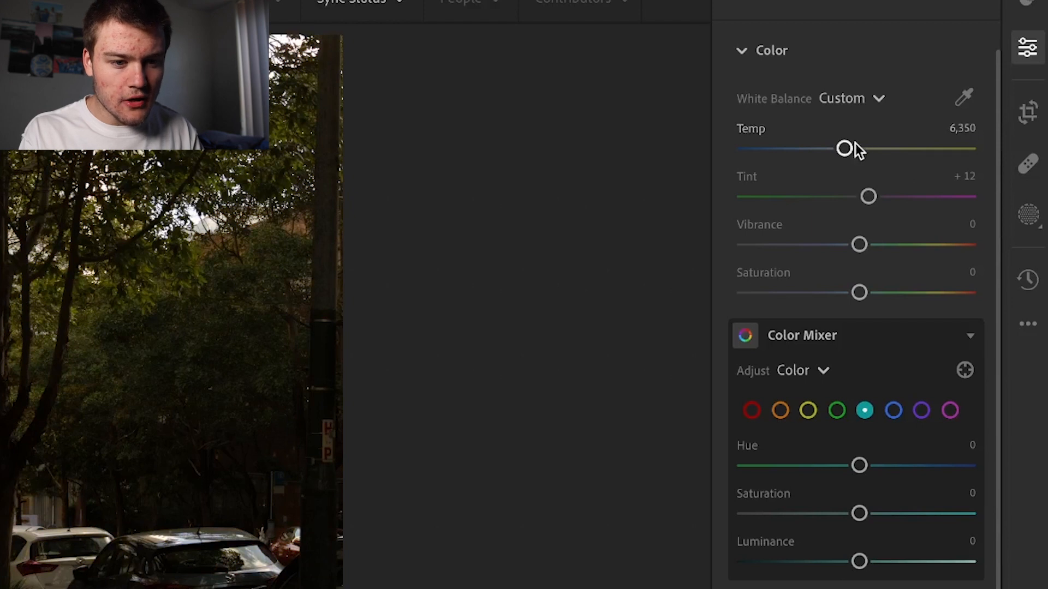
left_click_drag(860, 244, 862, 244)
double_click(862, 244)
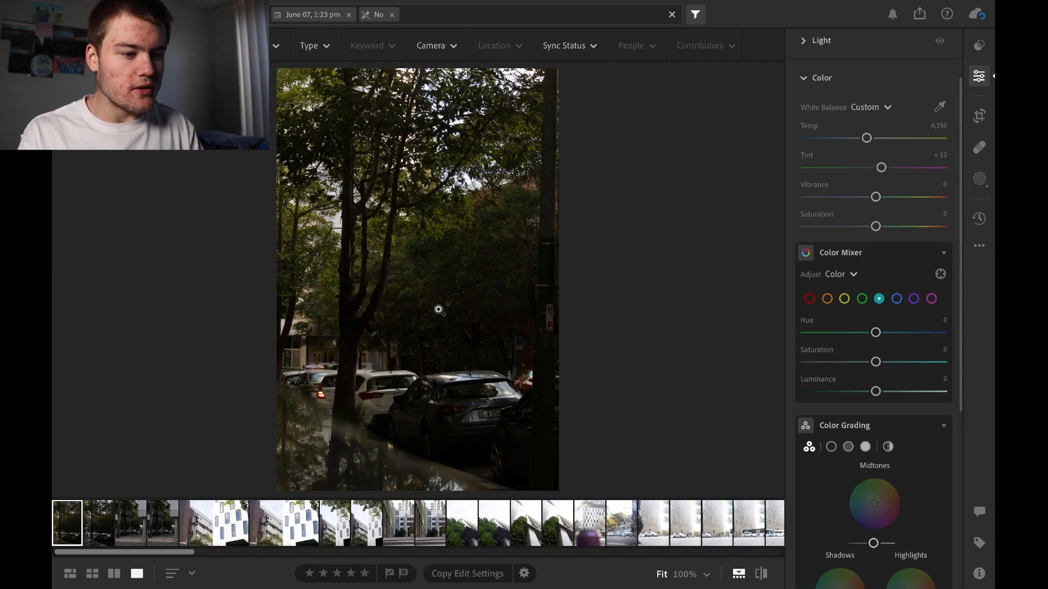
Inspect the trees and parked cars at 100% magnification and return to the fitted view of the photo
left_click(421, 303)
left_click_drag(407, 283, 414, 175)
left_click_drag(405, 344, 536, 37)
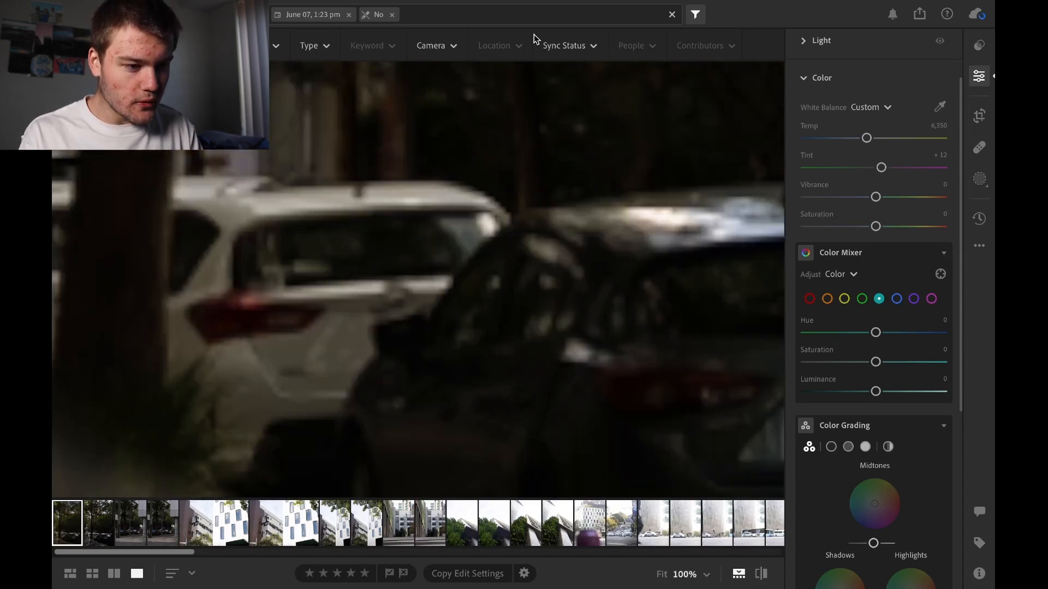
left_click_drag(443, 176, 472, 202)
left_click(537, 207)
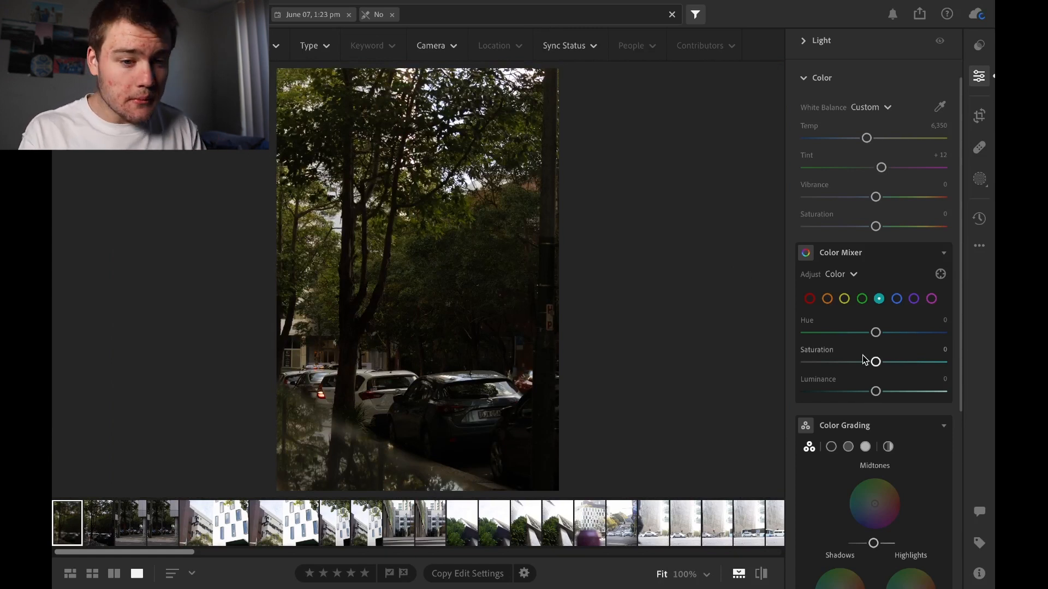
View the separate Shadows, Midtones and Highlights wheels in Color Grading and return to the combined three-wheel view
left_click_drag(957, 365, 964, 474)
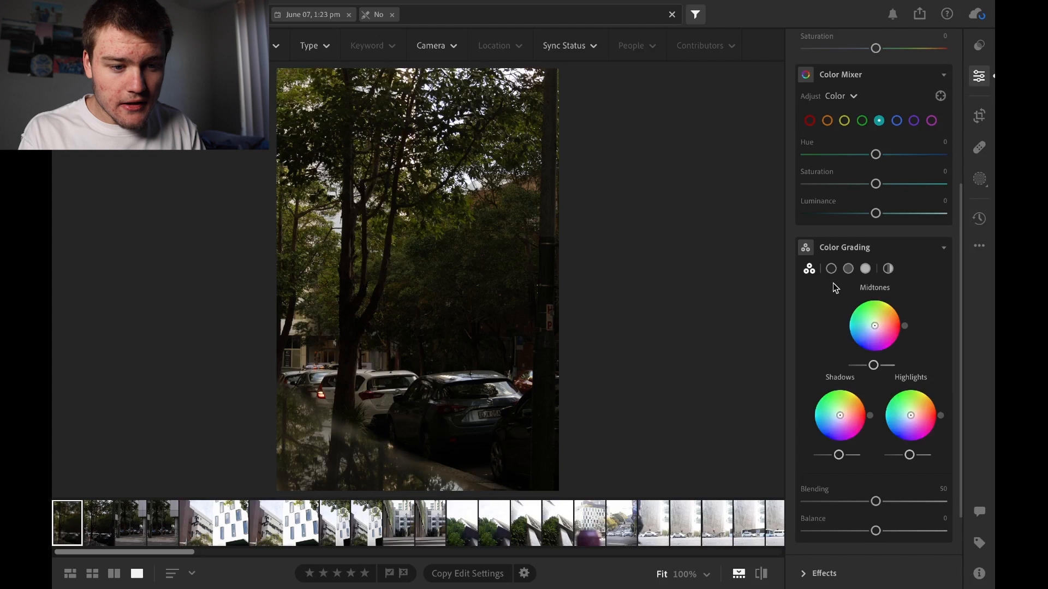
left_click(830, 269)
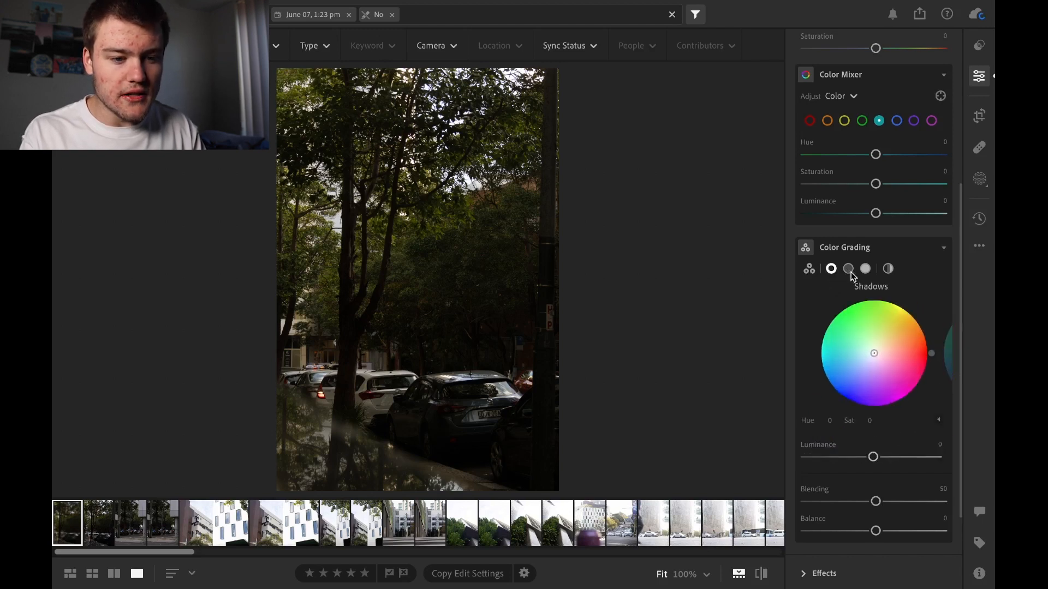
left_click(864, 269)
left_click(847, 269)
left_click(830, 269)
left_click(809, 269)
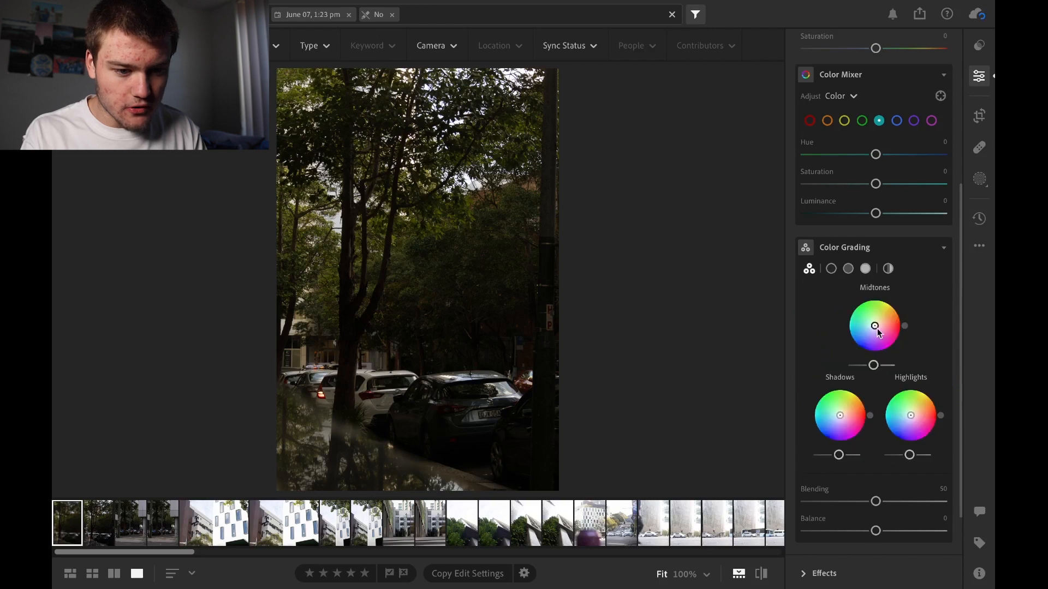
Try a strong magenta tint with raised luminance on the Color Grading midtones, inspect the photo, and return the tint to neutral
mouse_move(874, 327)
left_mouse_down()
mouse_move(874, 317)
mouse_move(885, 360)
mouse_move(892, 339)
mouse_move(879, 331)
left_mouse_up()
mouse_move(874, 369)
left_mouse_down()
mouse_move(893, 367)
mouse_move(845, 370)
mouse_move(865, 368)
left_mouse_up()
left_click_drag(881, 333, 893, 365)
left_click(422, 384)
left_click_drag(374, 398, 508, 246)
left_click(508, 247)
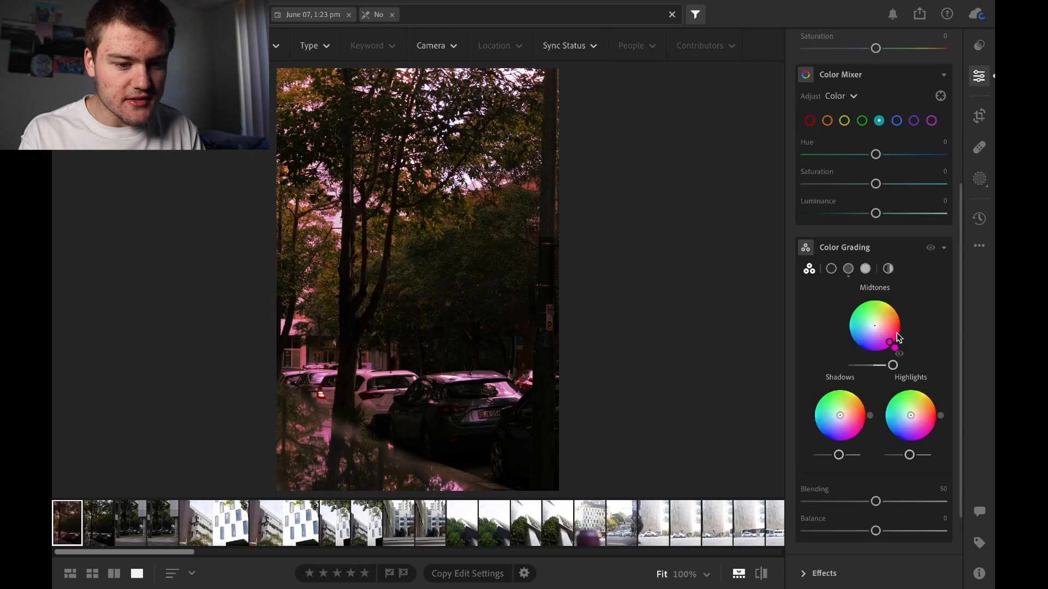
left_click_drag(890, 347, 874, 327)
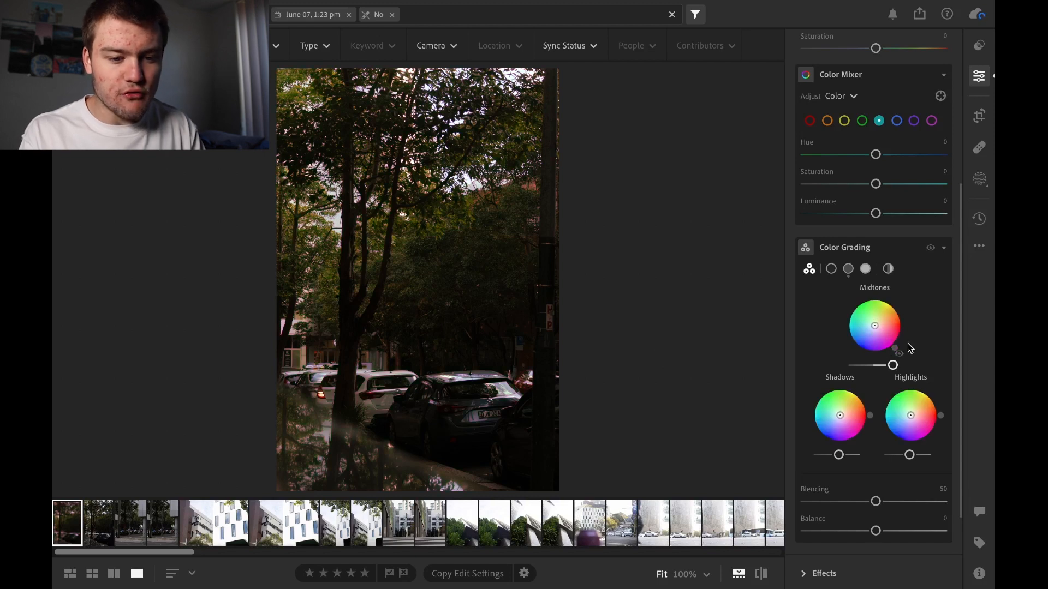
Expand the Light section and reset the midtones luminance in Color Grading
left_click_drag(960, 369, 961, 146)
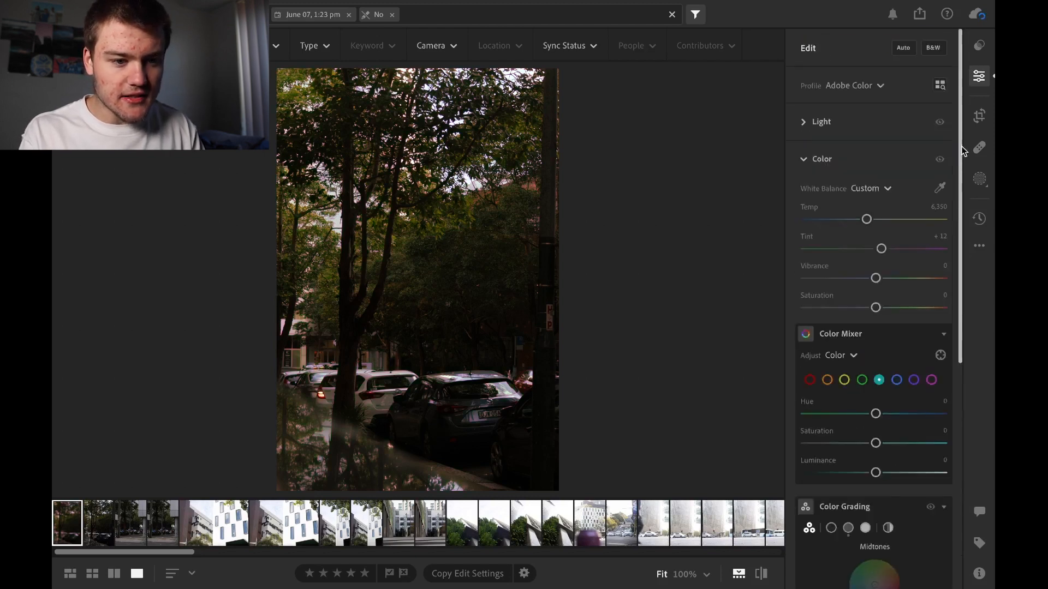
left_click(821, 122)
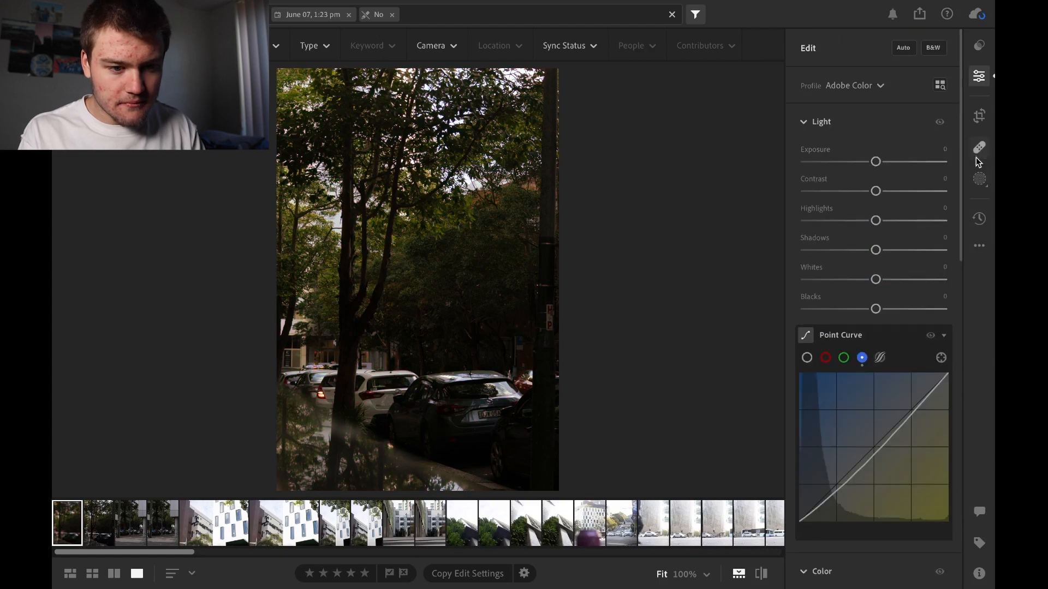
left_click_drag(962, 179, 967, 469)
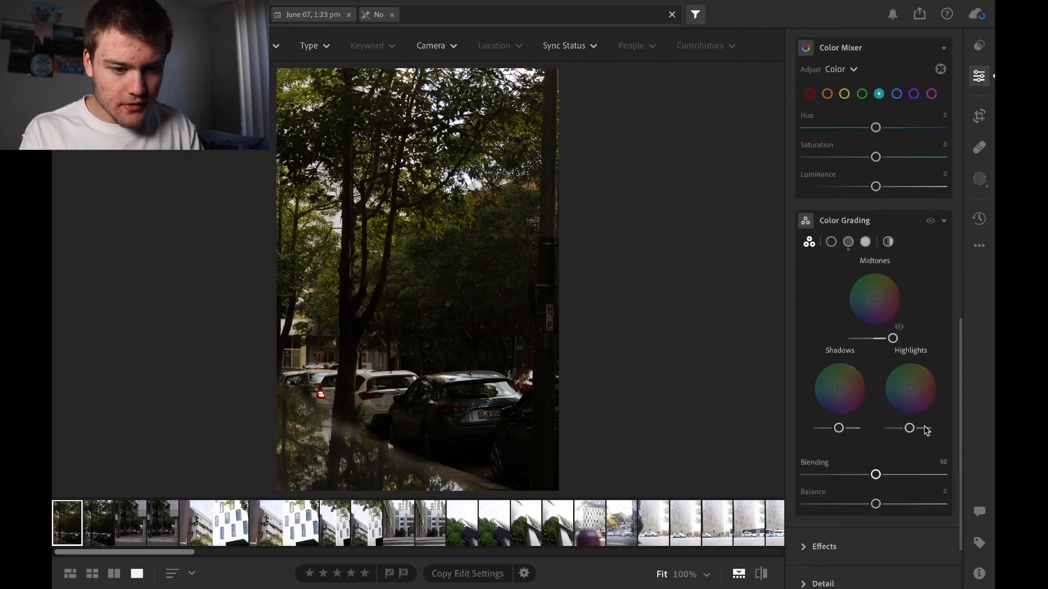
left_click_drag(892, 343, 872, 343)
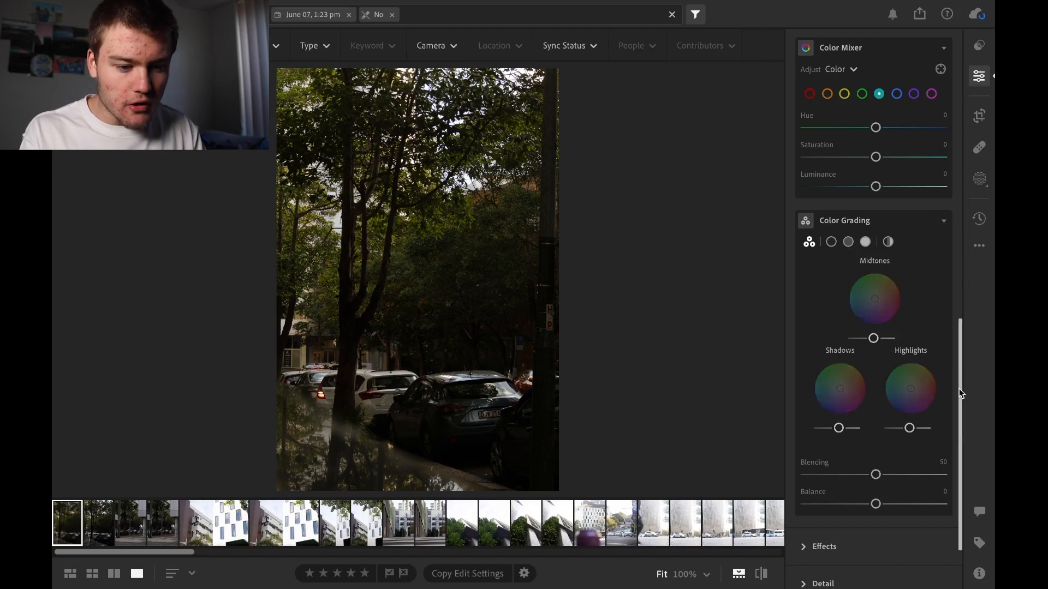
Collapse the Color section and expand the Effects section
left_click_drag(959, 402, 959, 443)
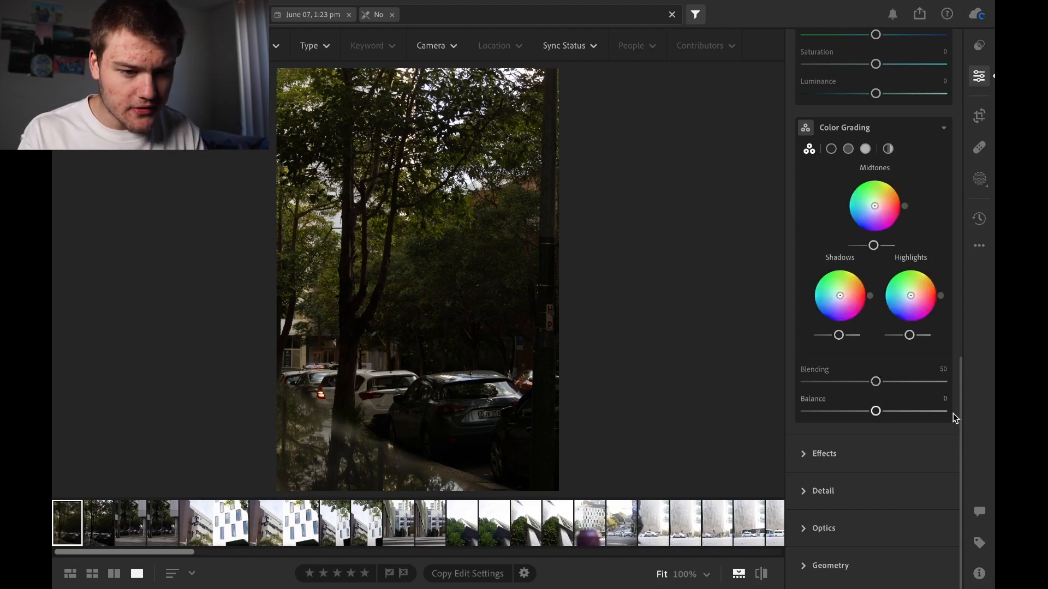
left_click_drag(960, 417, 954, 243)
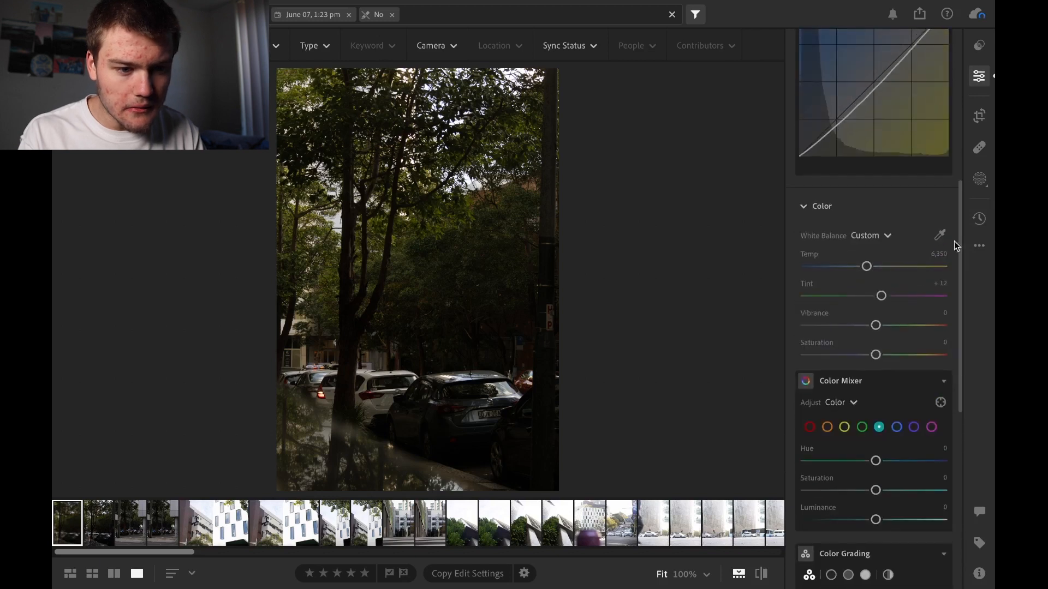
left_click(835, 209)
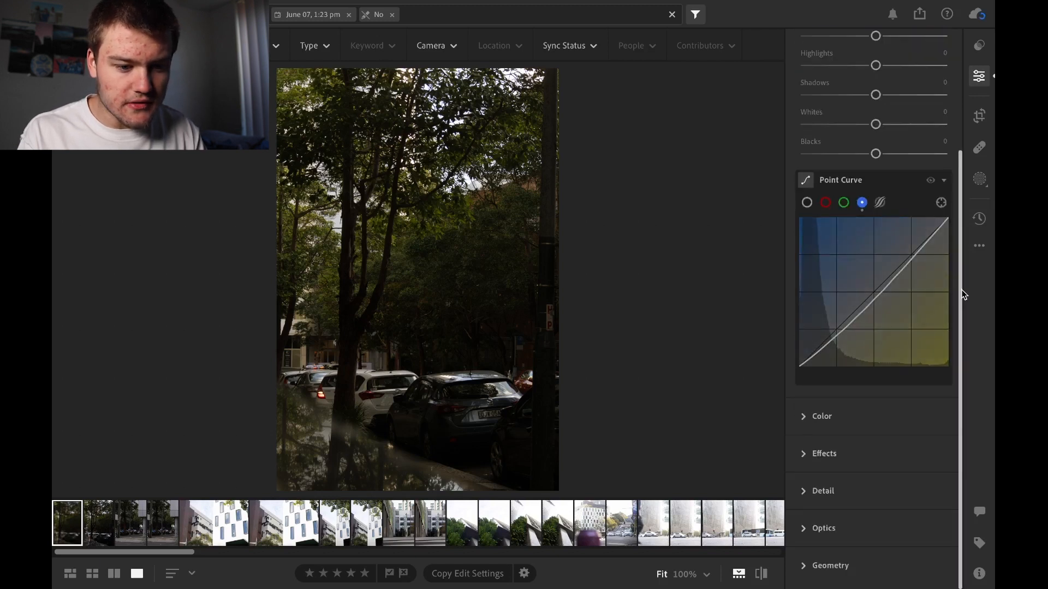
left_click(830, 460)
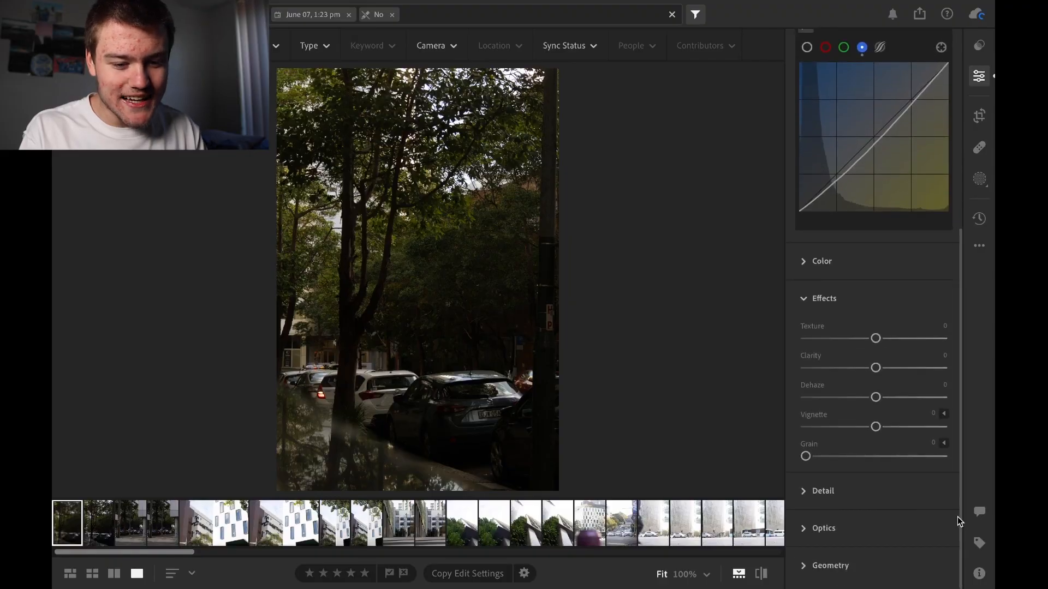
left_click(957, 517)
left_click(870, 399)
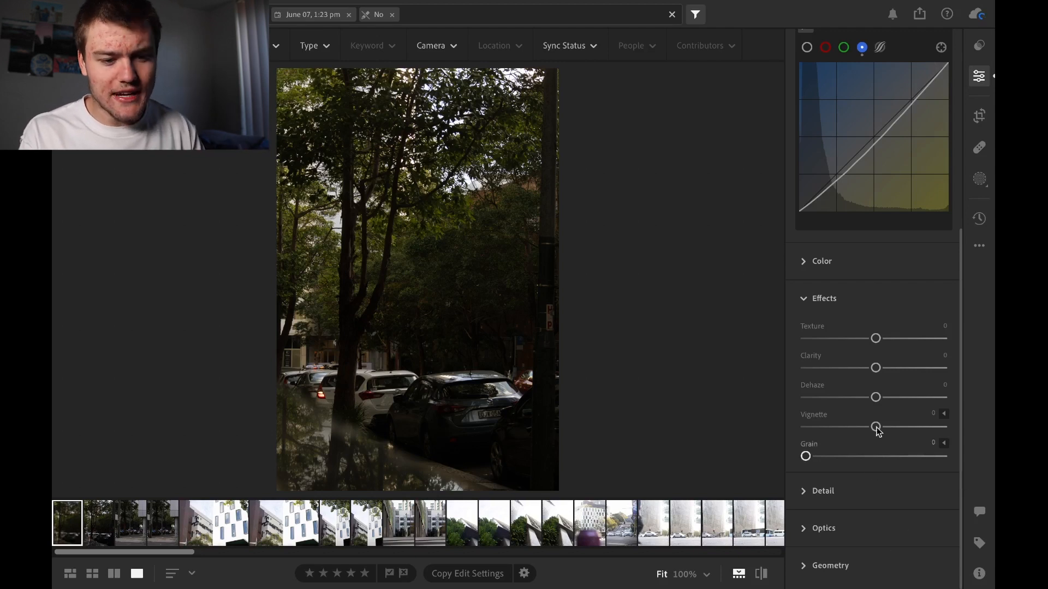
Try Dehaze at +100 and inspect the parked cars at 100% magnification
left_click_drag(876, 399, 952, 405)
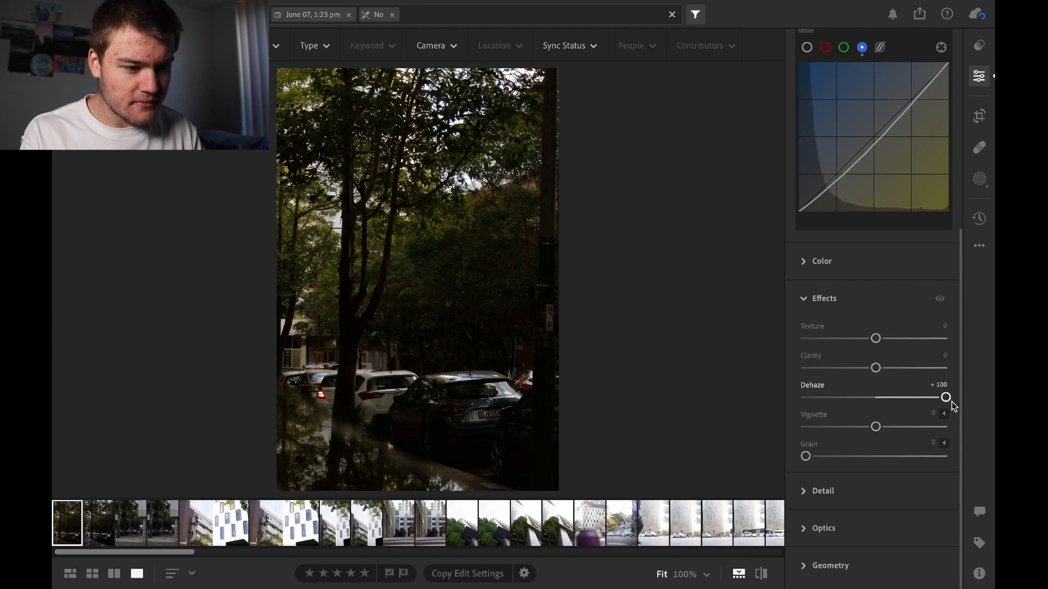
left_click(375, 336)
left_click_drag(374, 365, 373, 176)
left_click_drag(374, 262, 376, 140)
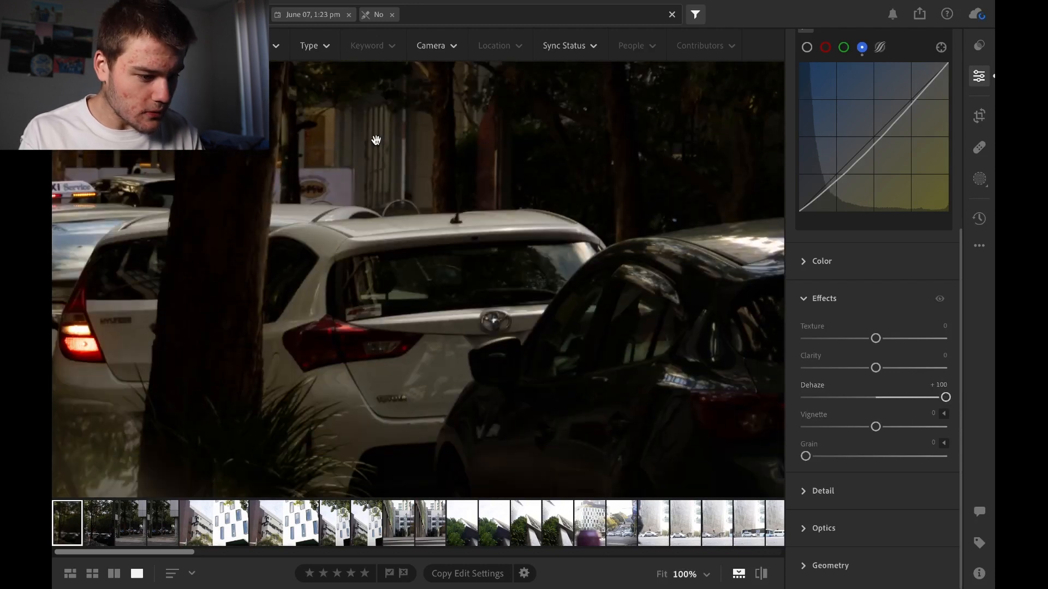
left_click(376, 140)
Try Dehaze at +76, checking the photo at 100% magnification before and after resetting it to 0
left_click_drag(945, 397, 916, 399)
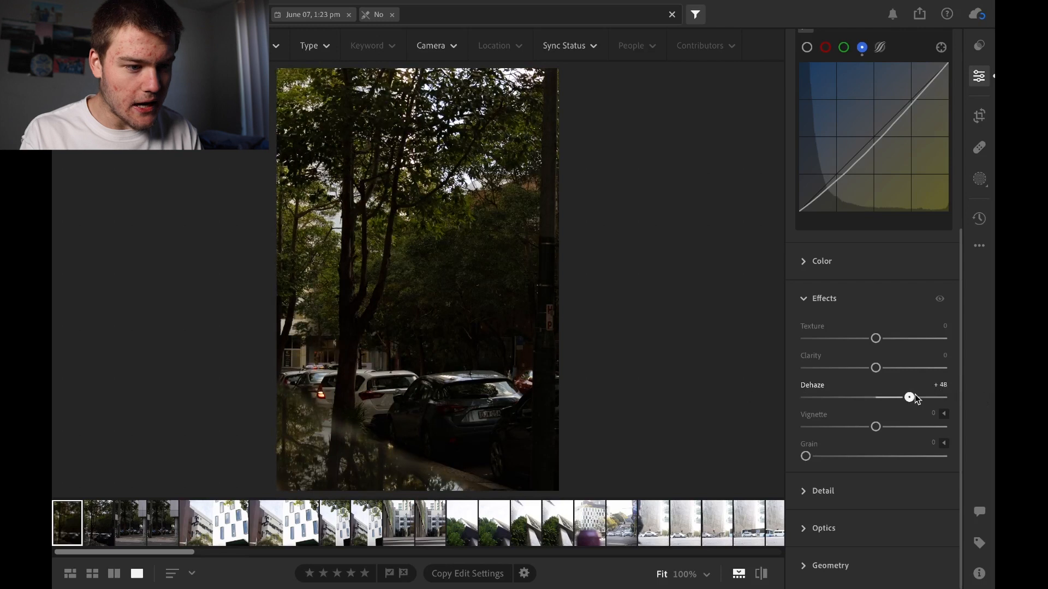
left_click(410, 262)
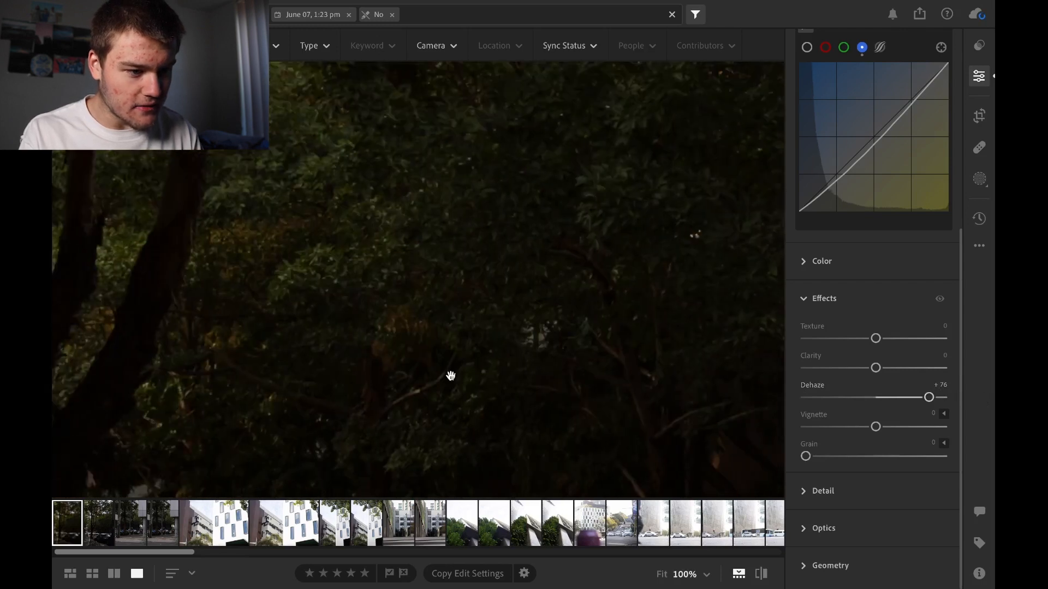
left_click(519, 262)
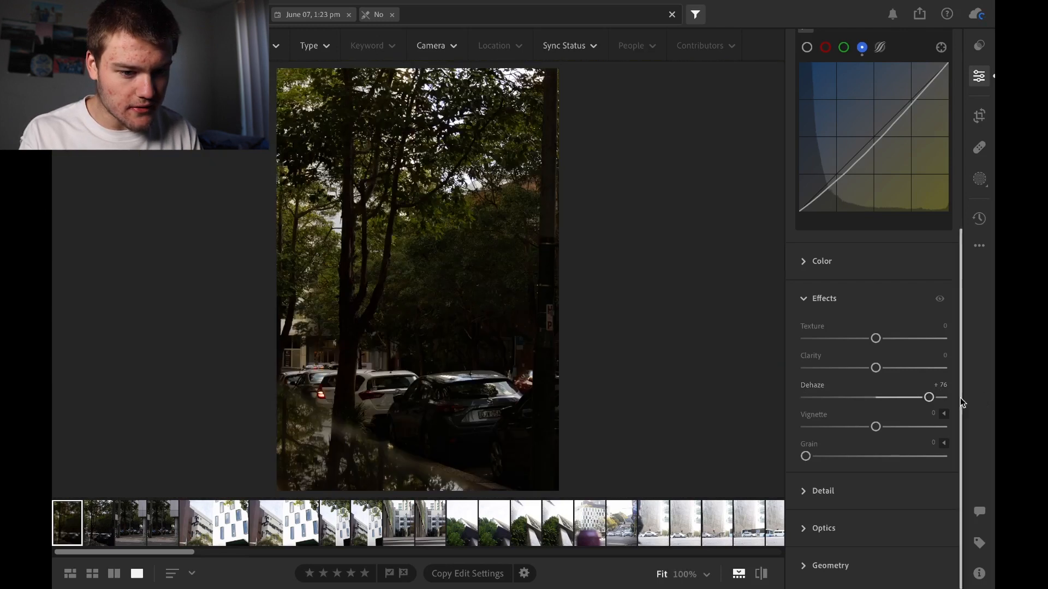
double_click(928, 398)
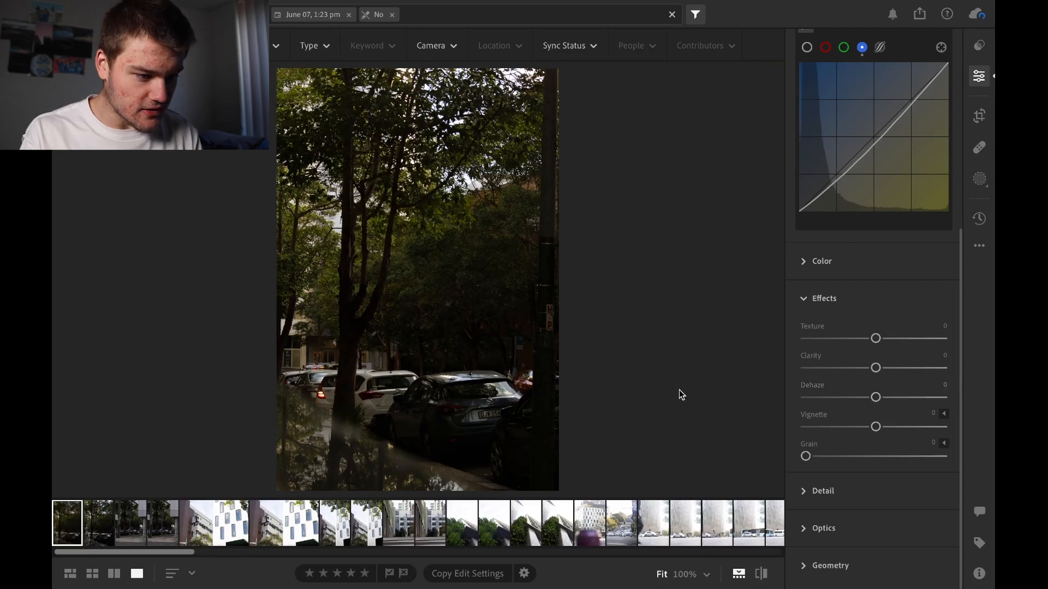
left_click(355, 465)
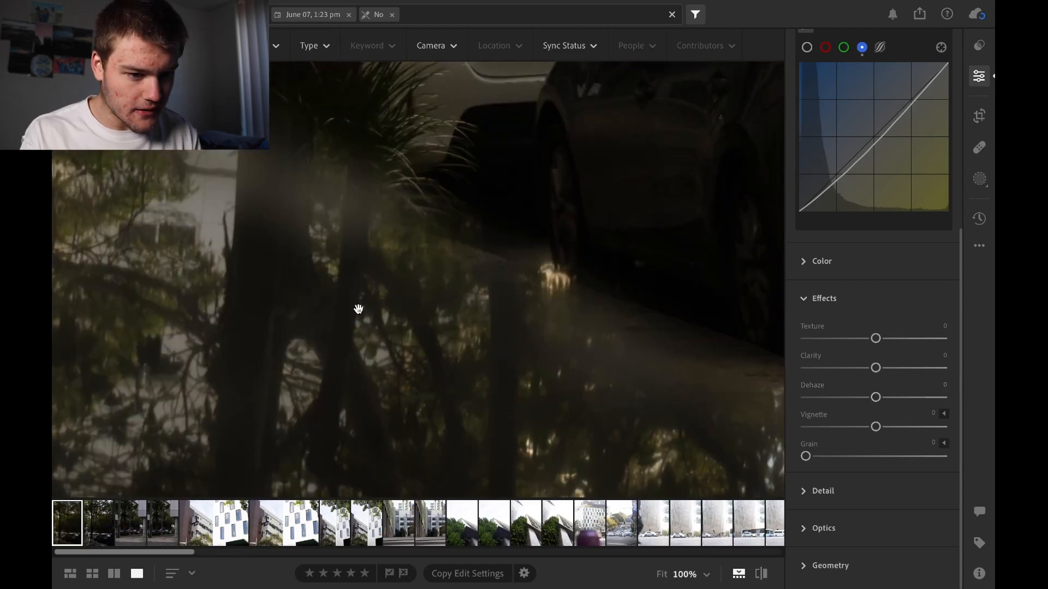
left_click(358, 306)
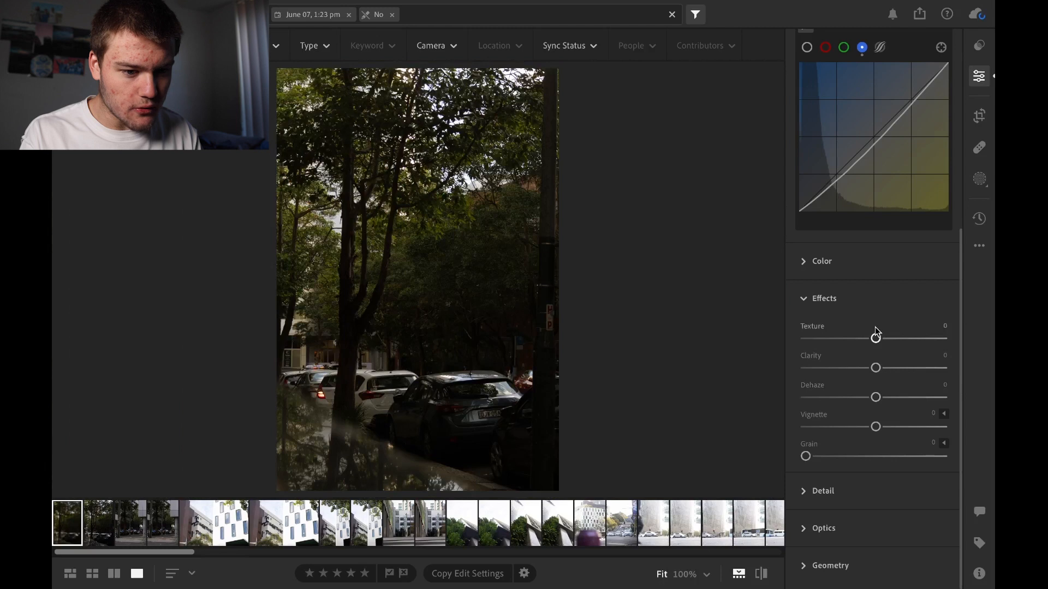
Try Texture at -100 with a 100% magnification check, reset it to 0, and briefly shift the Vignette amount
left_click_drag(876, 338, 755, 339)
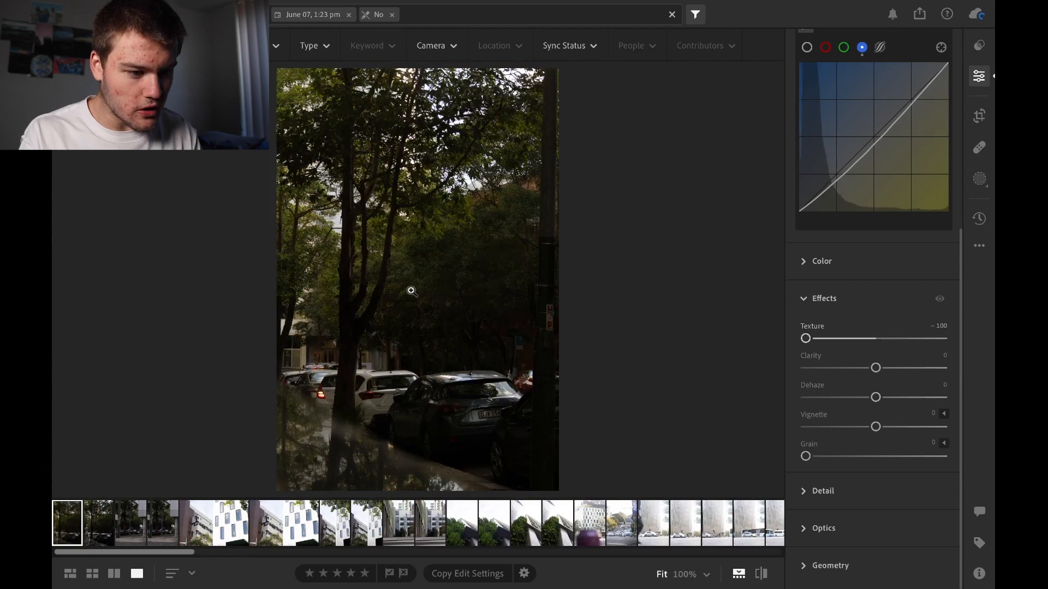
left_click(411, 291)
left_click_drag(393, 348, 433, 122)
left_click(433, 121)
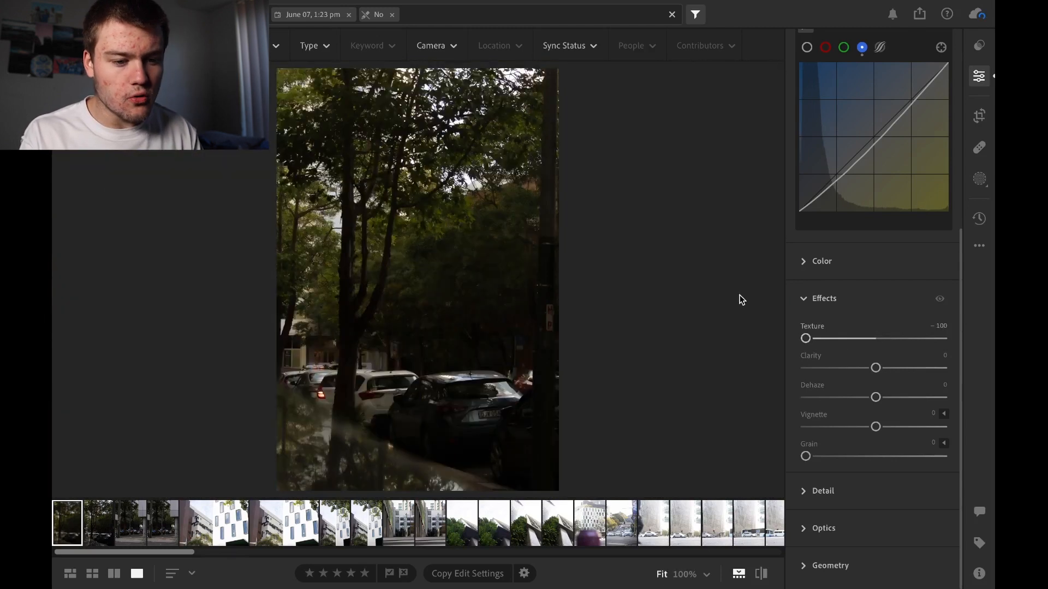
left_click_drag(806, 339, 870, 339)
double_click(871, 341)
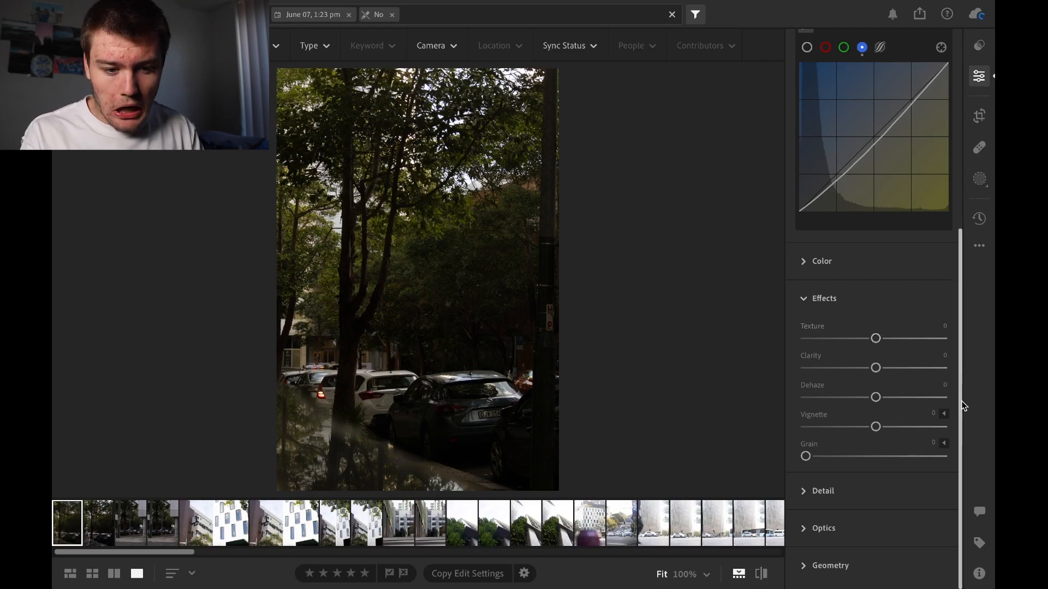
mouse_move(878, 428)
left_mouse_down()
mouse_move(814, 429)
mouse_move(925, 431)
mouse_move(888, 426)
left_mouse_up()
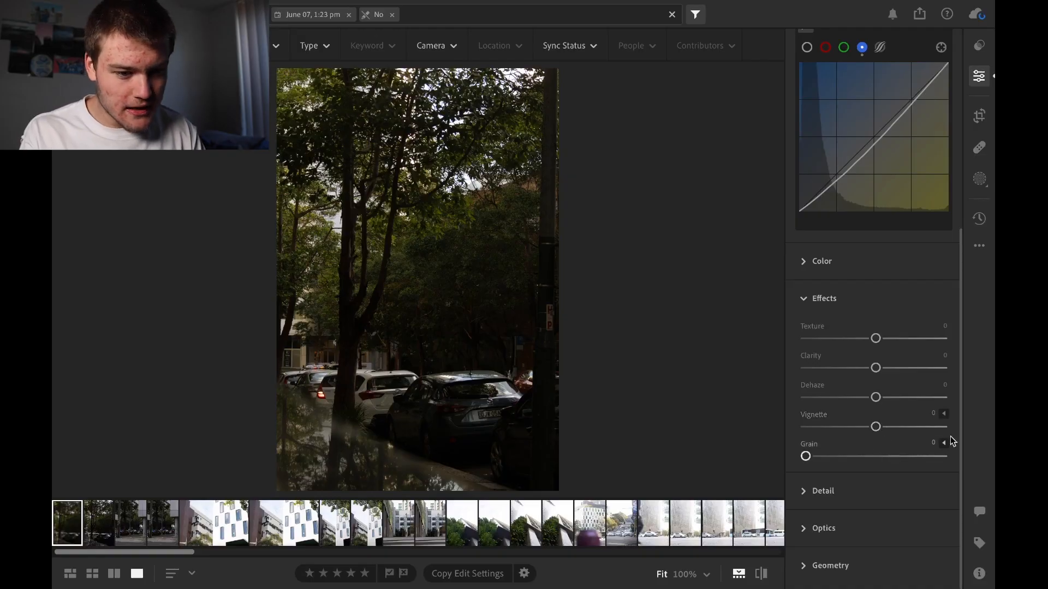
Collapse Effects, expand the Detail section, and select the city street photo with the blurred pink sign
left_click(804, 298)
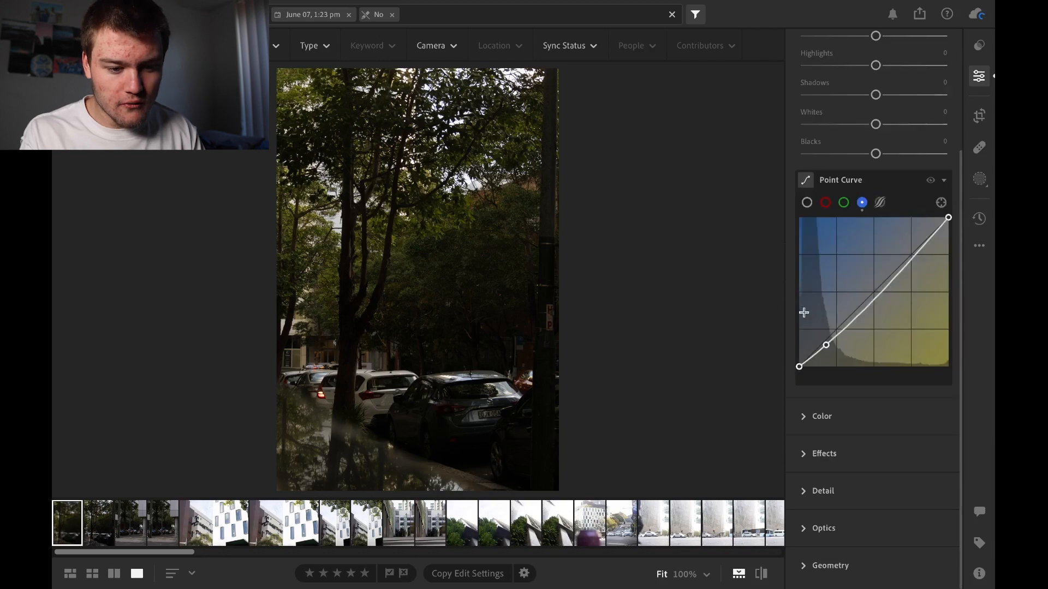
left_click(812, 497)
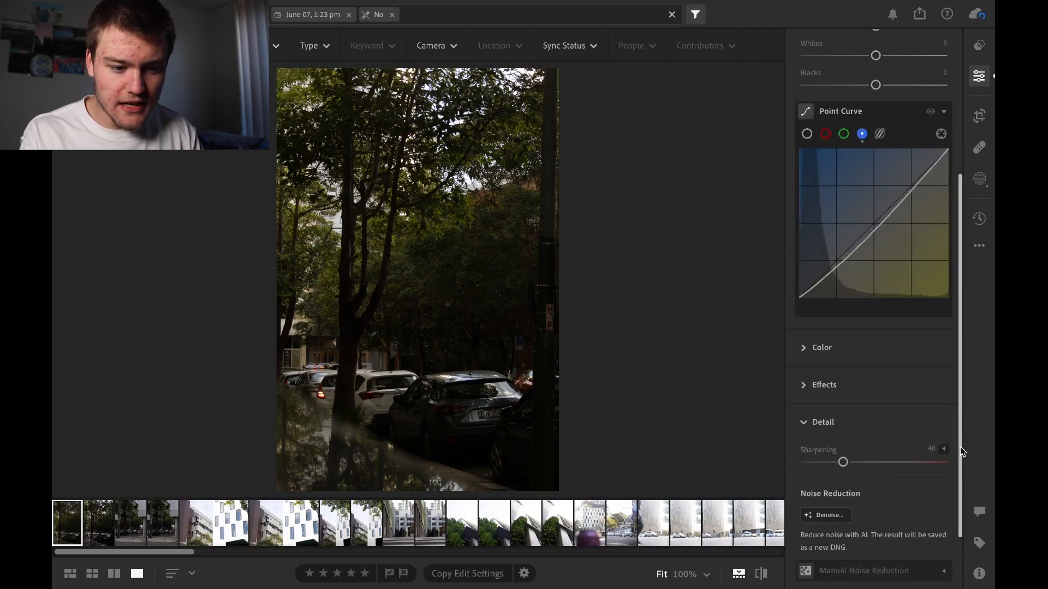
scroll(962, 523, "down", 2)
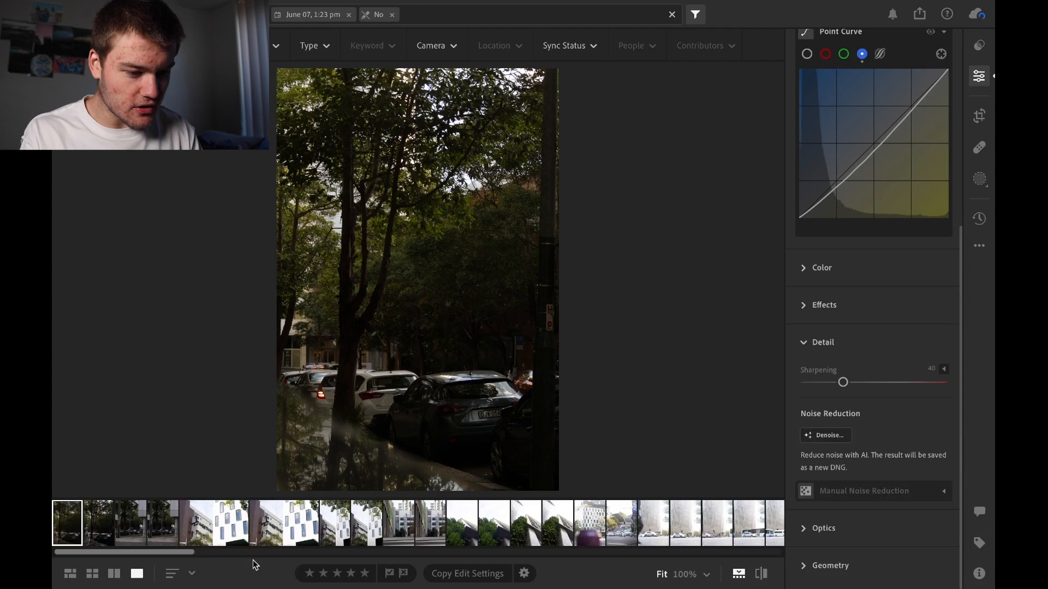
left_click_drag(173, 548, 496, 542)
left_click(655, 523)
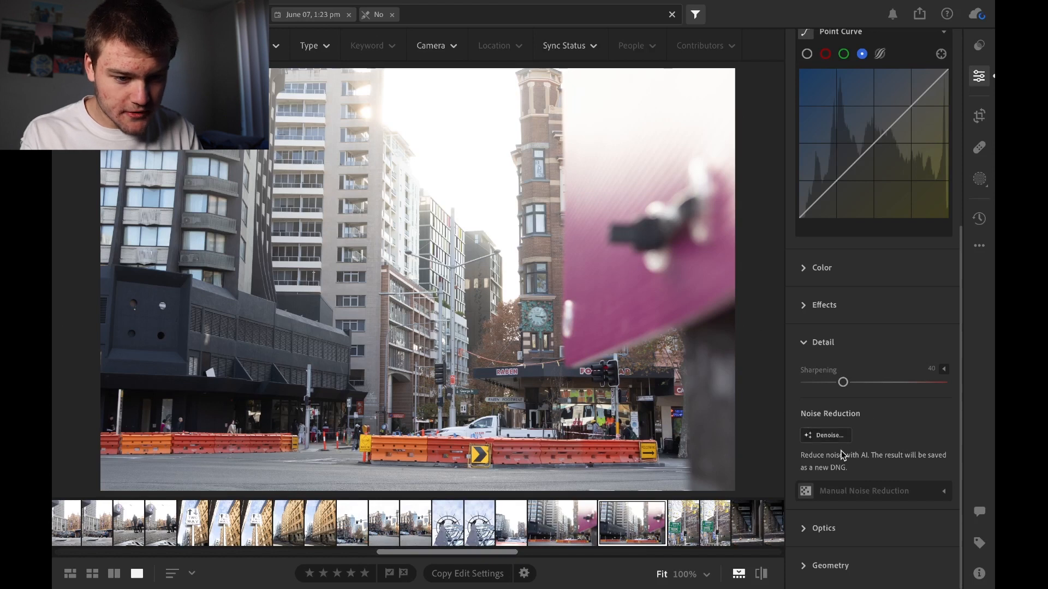
Preview AI Denoise on the brick building in the Enhance dialog and close it without applying
left_click(824, 435)
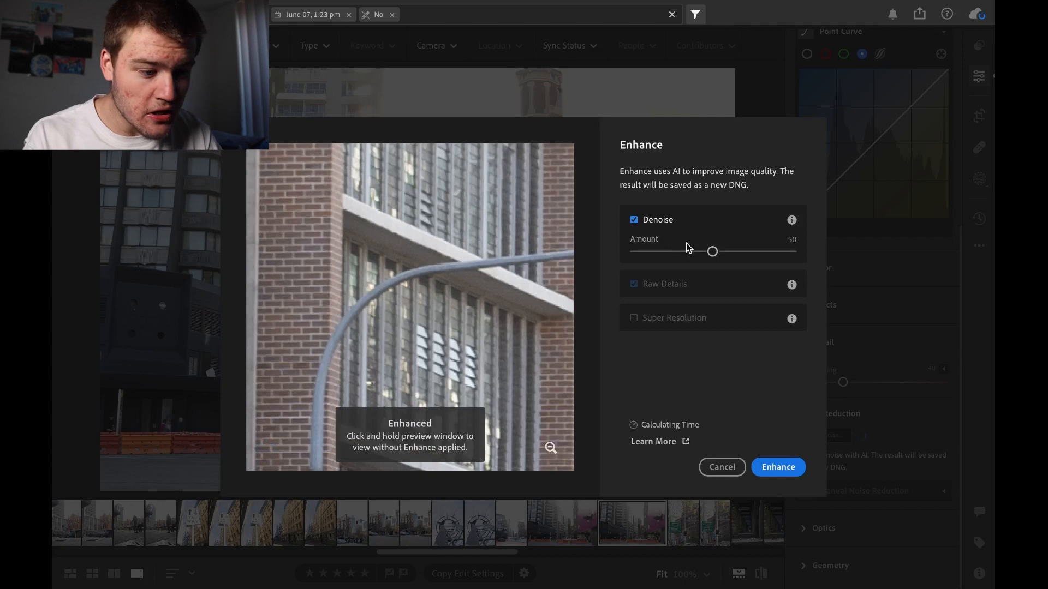
left_click_drag(446, 360, 404, 283)
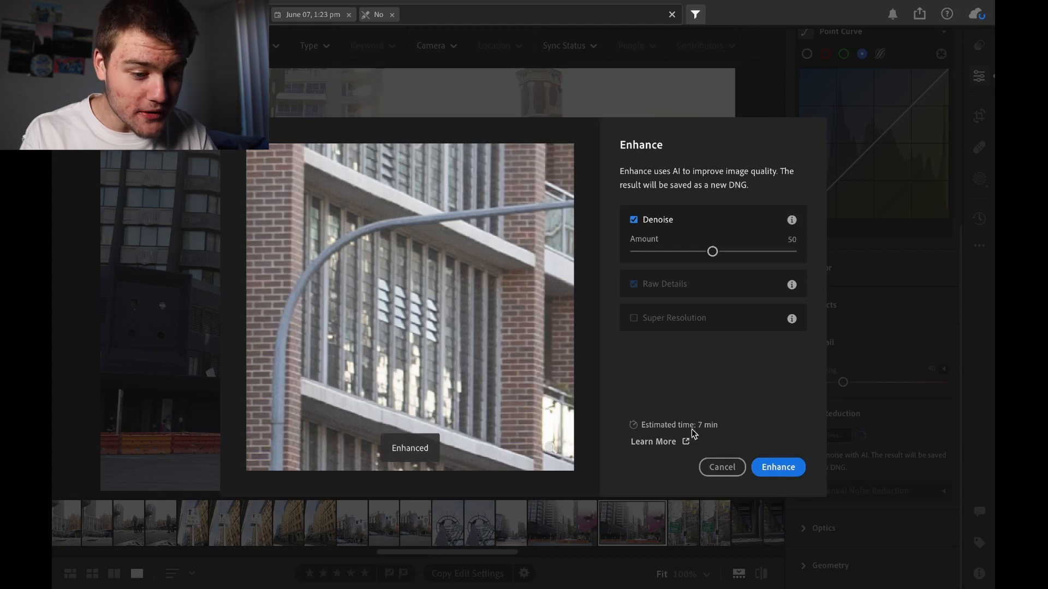
left_click(721, 467)
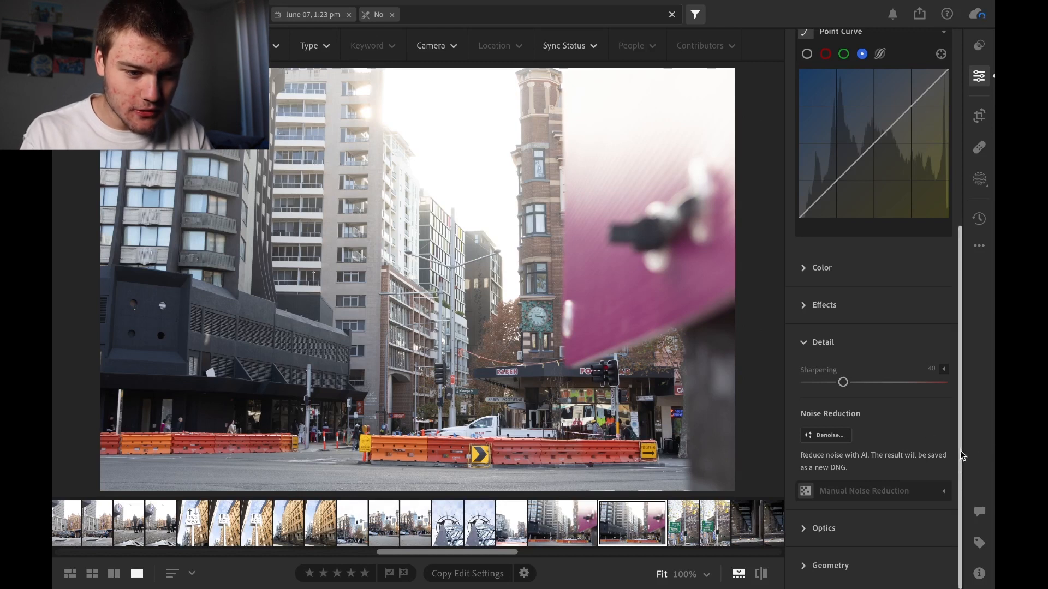
Collapse the Detail section and expand the Optics section
left_click(816, 354)
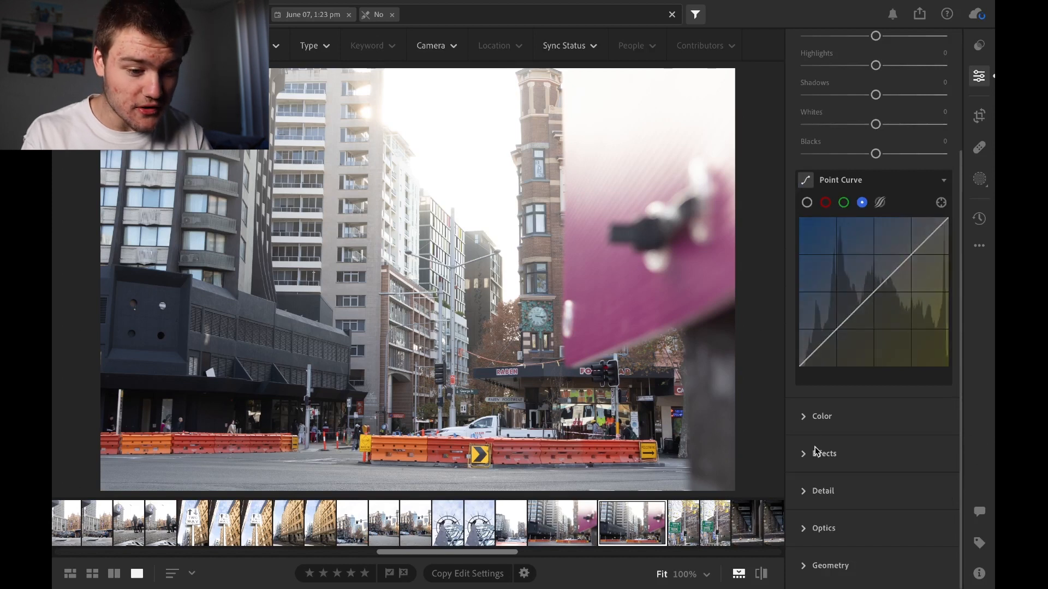
left_click(821, 530)
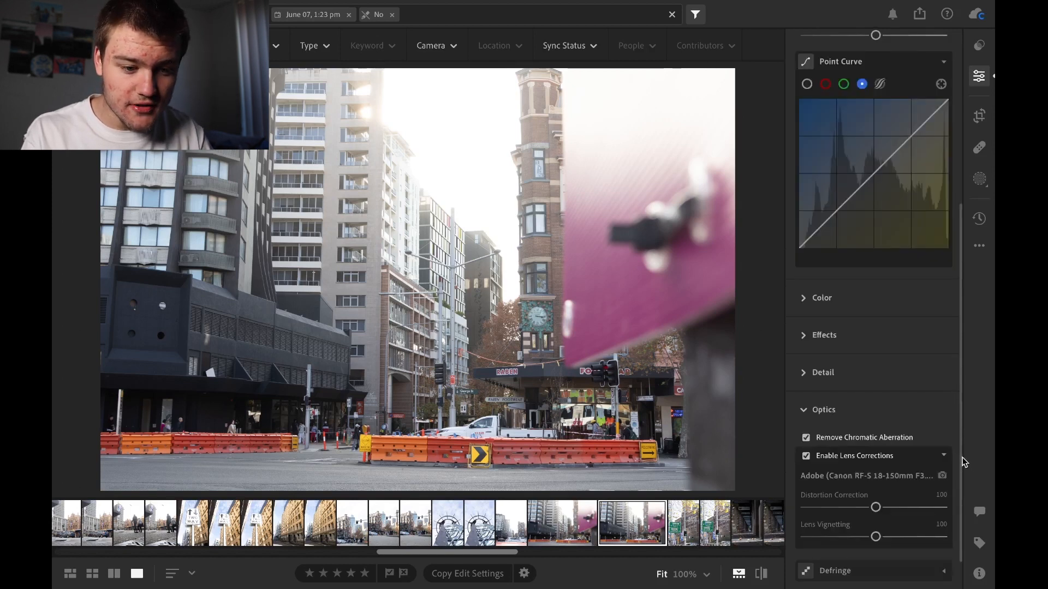
Review the Optics options for chromatic aberration and lens corrections, check the full lens profile name, and collapse the section
scroll(960, 461, "down", 1)
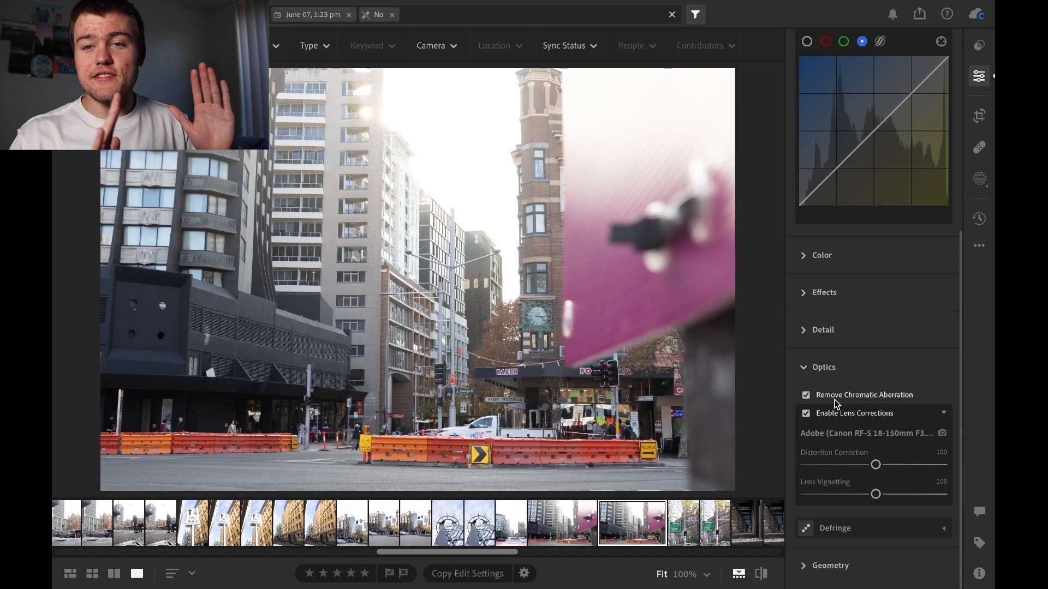
left_click(818, 367)
left_click_drag(817, 347, 992, 355)
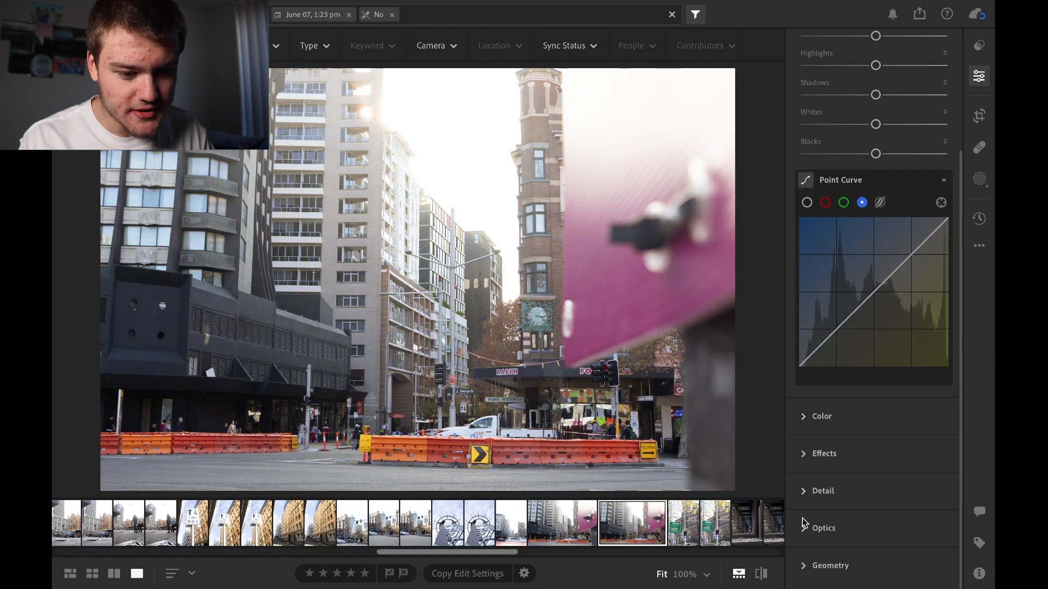
left_click(804, 524)
mouse_move(928, 494)
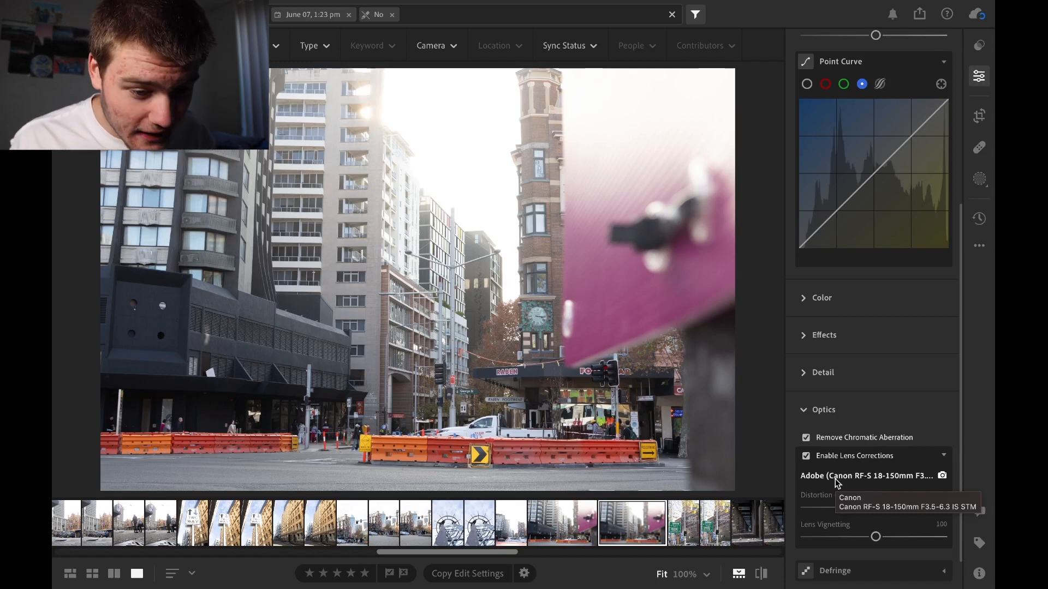
left_click(825, 410)
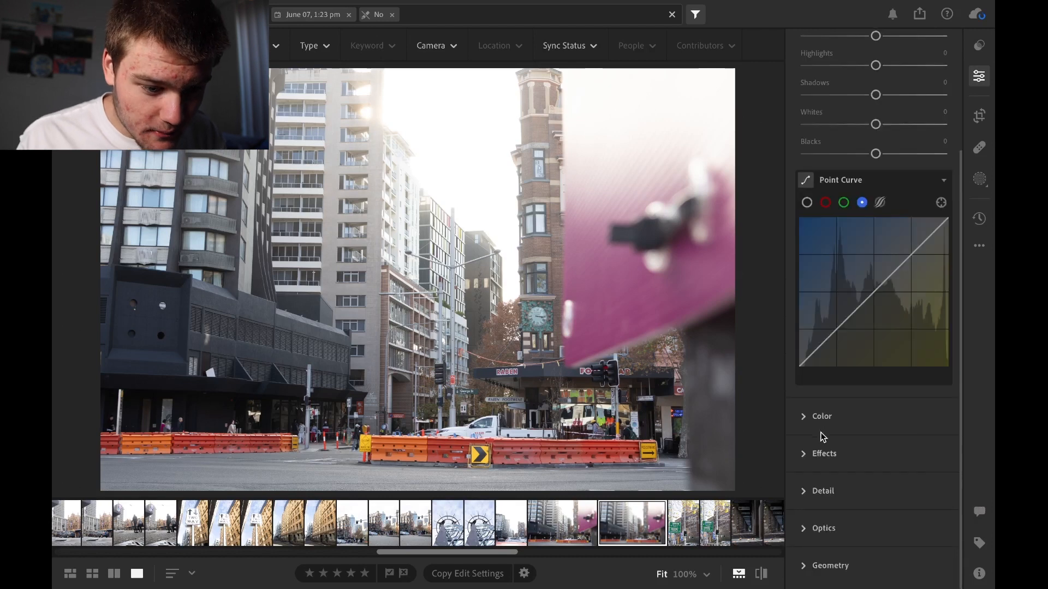
Expand the Geometry section, try Distortion at -55 on the street photo, reset it to 0, and collapse the section
left_click(829, 565)
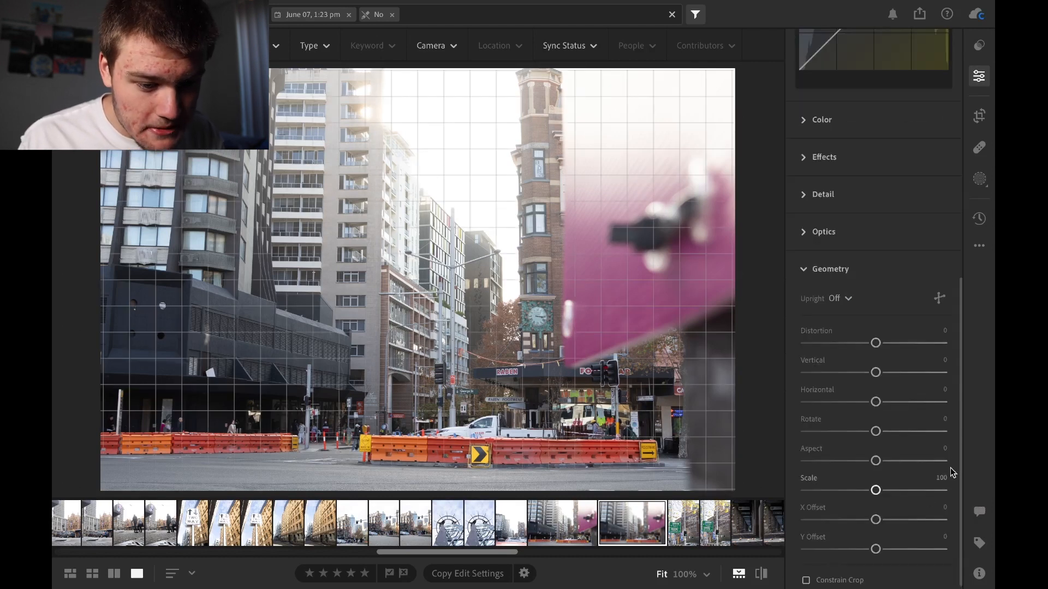
left_click_drag(960, 446, 963, 473)
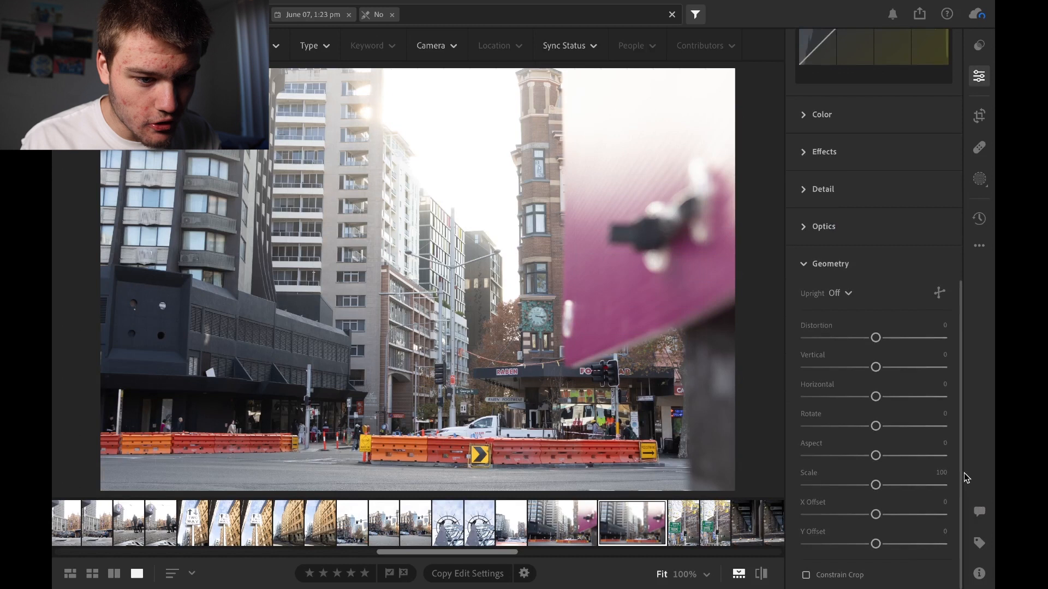
left_click_drag(878, 338, 841, 339)
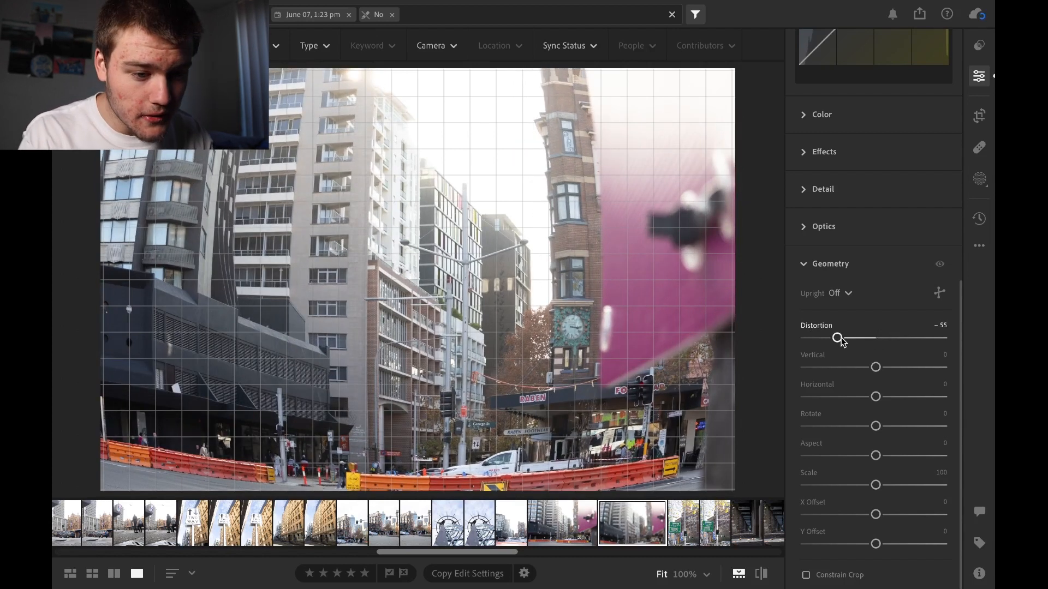
double_click(839, 338)
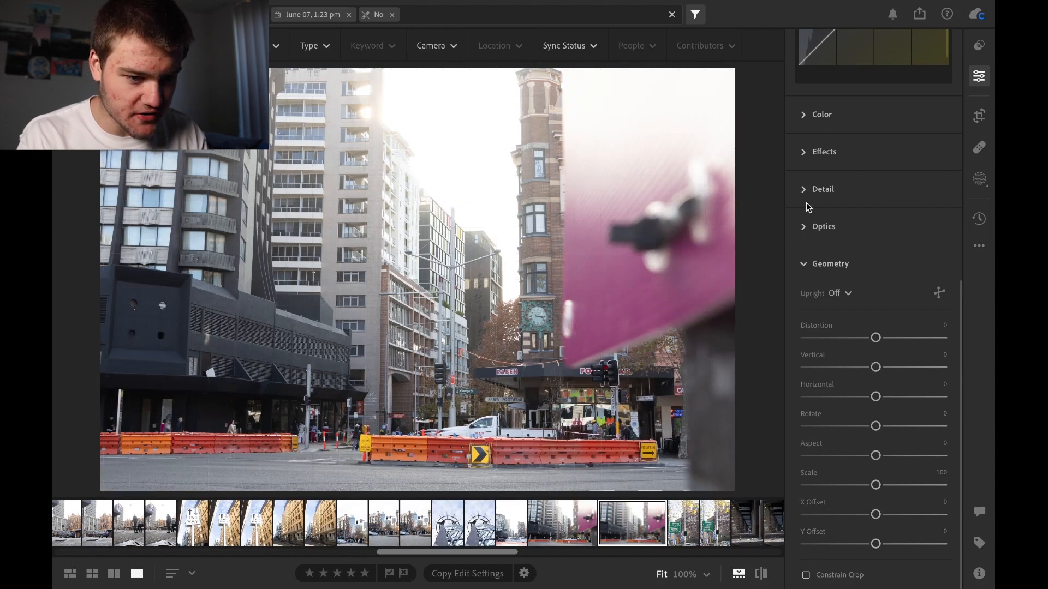
left_click(826, 270)
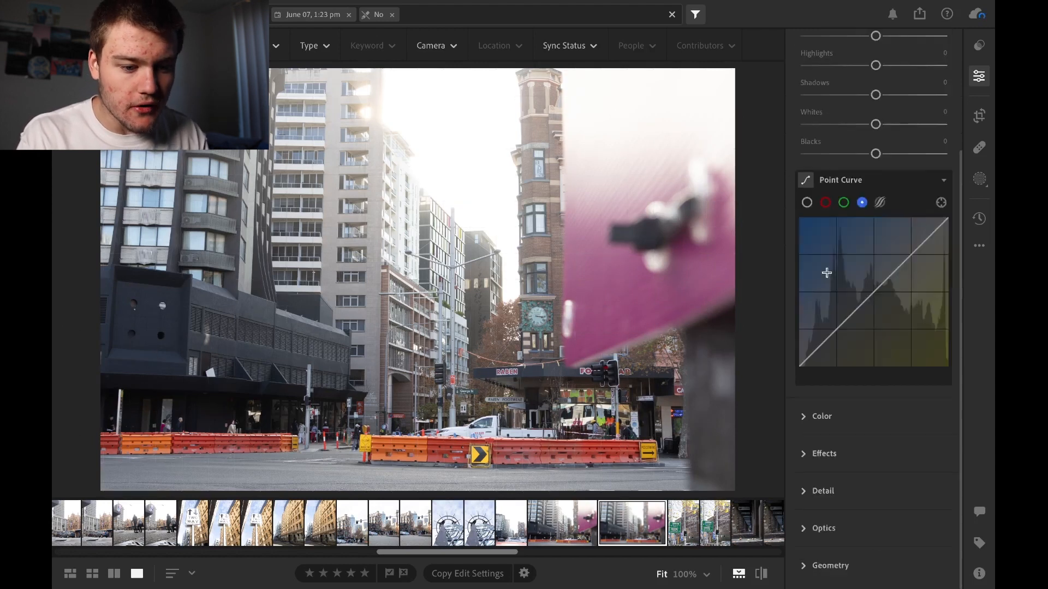
Open the Crop tool, try Straighten at -30.97, and reset the angle to 0
left_click(978, 115)
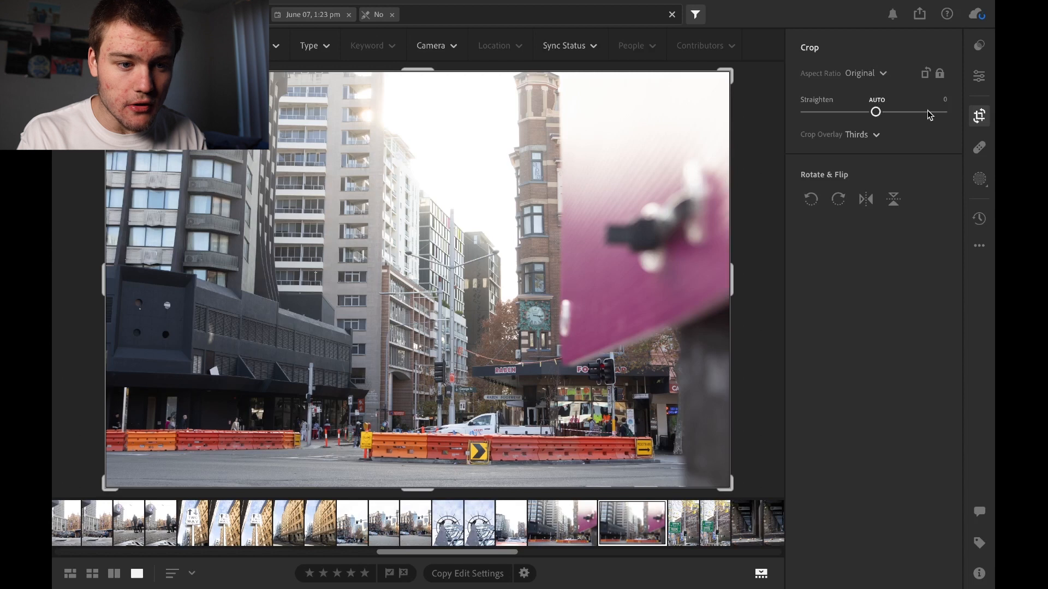
left_click_drag(873, 113, 828, 113)
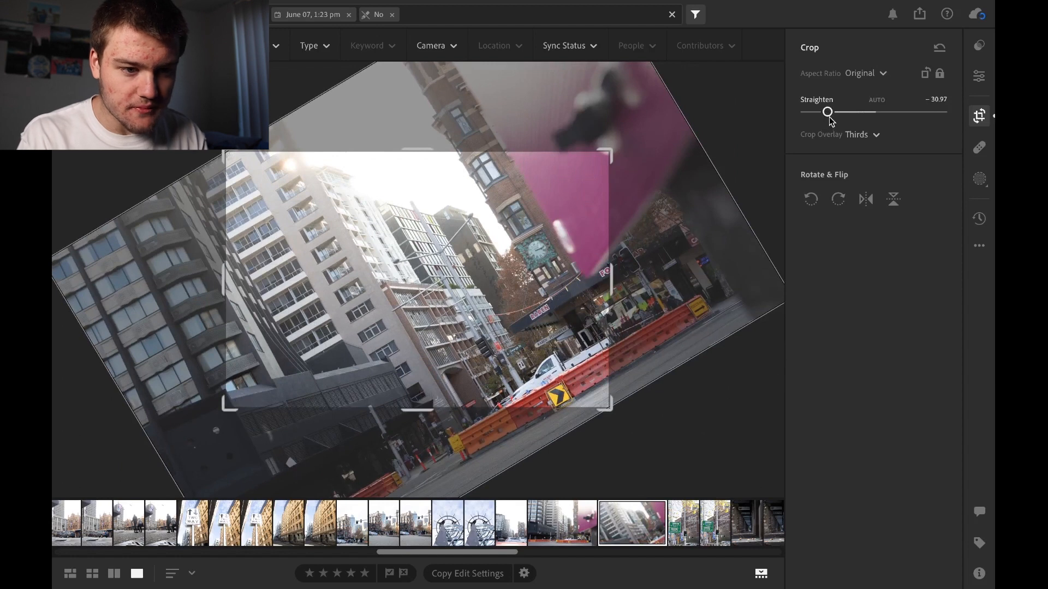
double_click(828, 113)
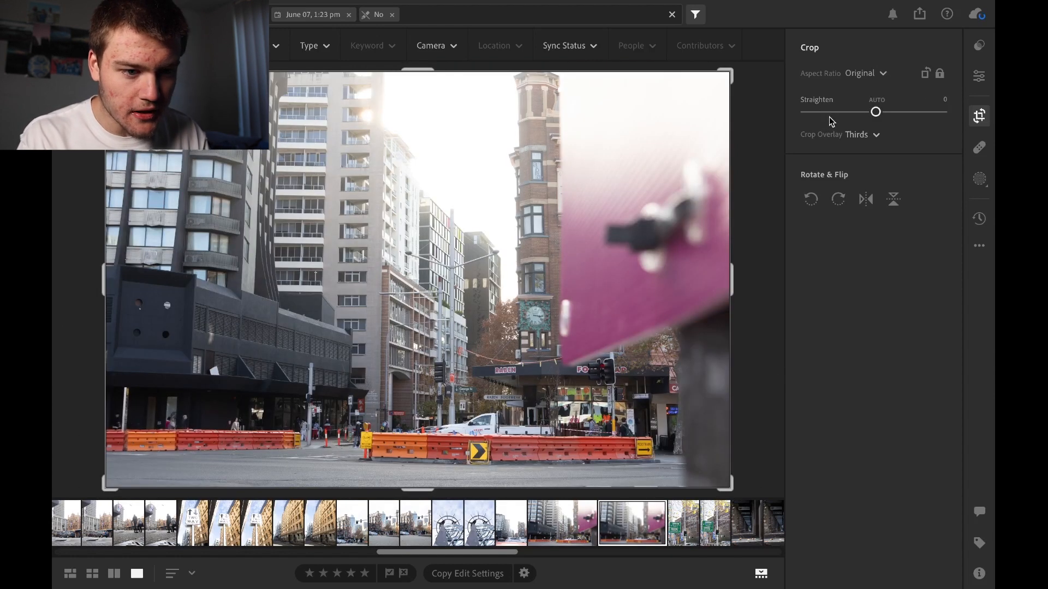
Compare the Fifths and Grid crop overlays with Thirds, and finish on Thirds
left_click(861, 135)
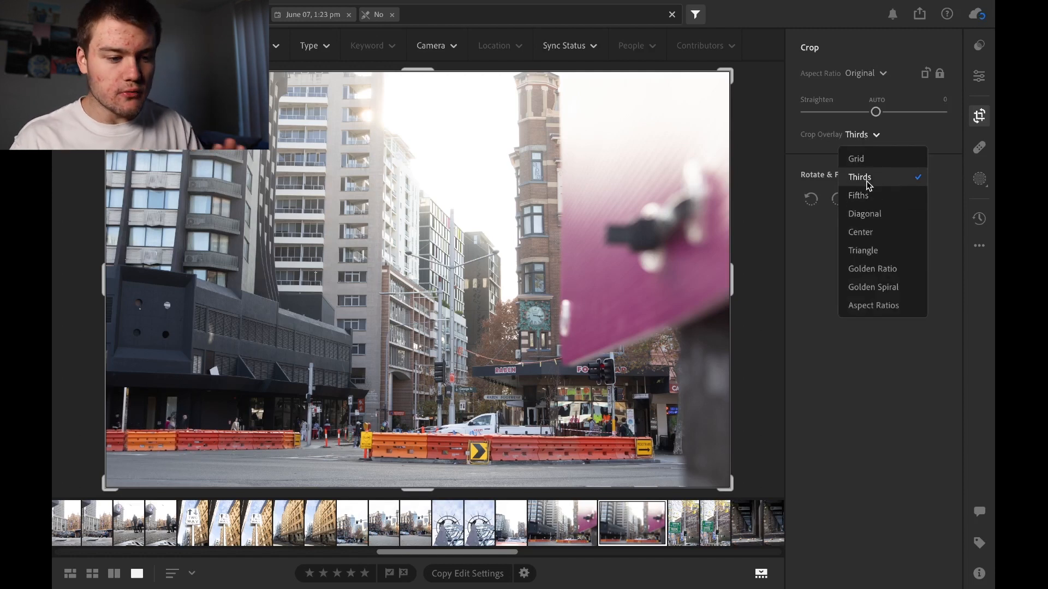
left_click(872, 198)
left_click(860, 133)
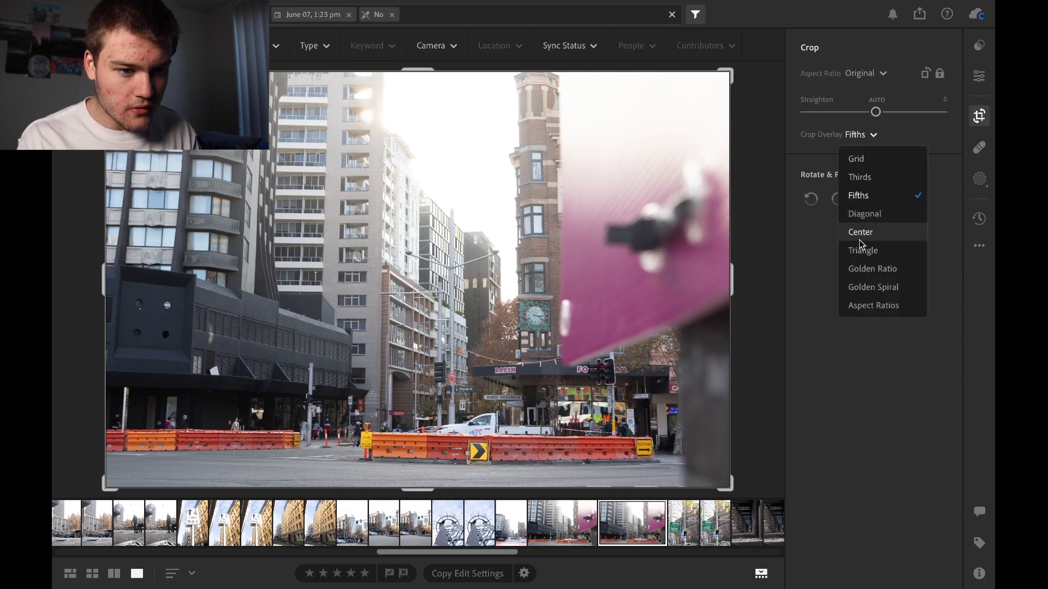
left_click(861, 163)
left_click(860, 135)
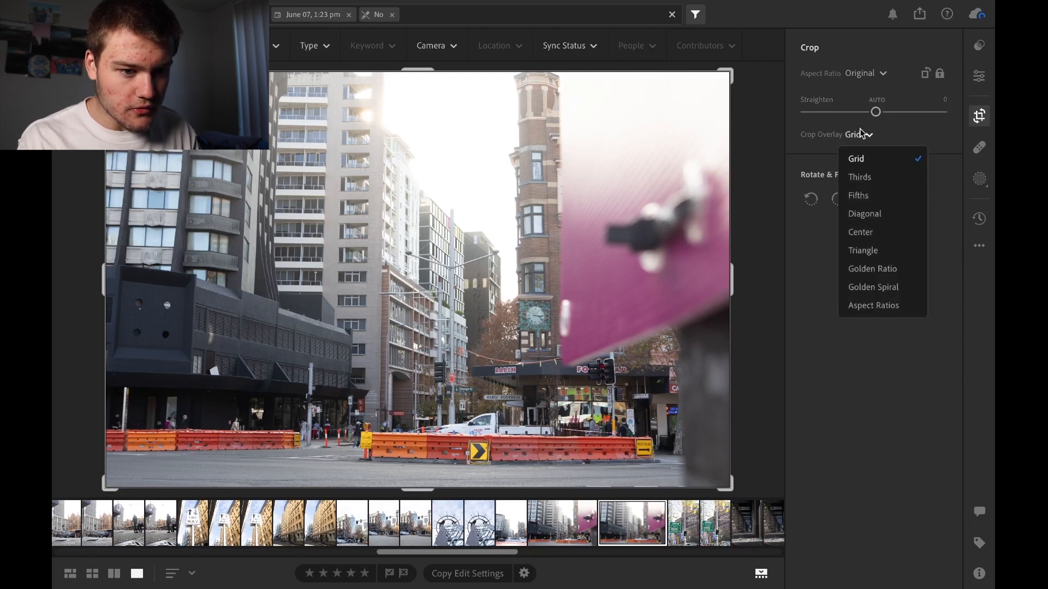
left_click(861, 178)
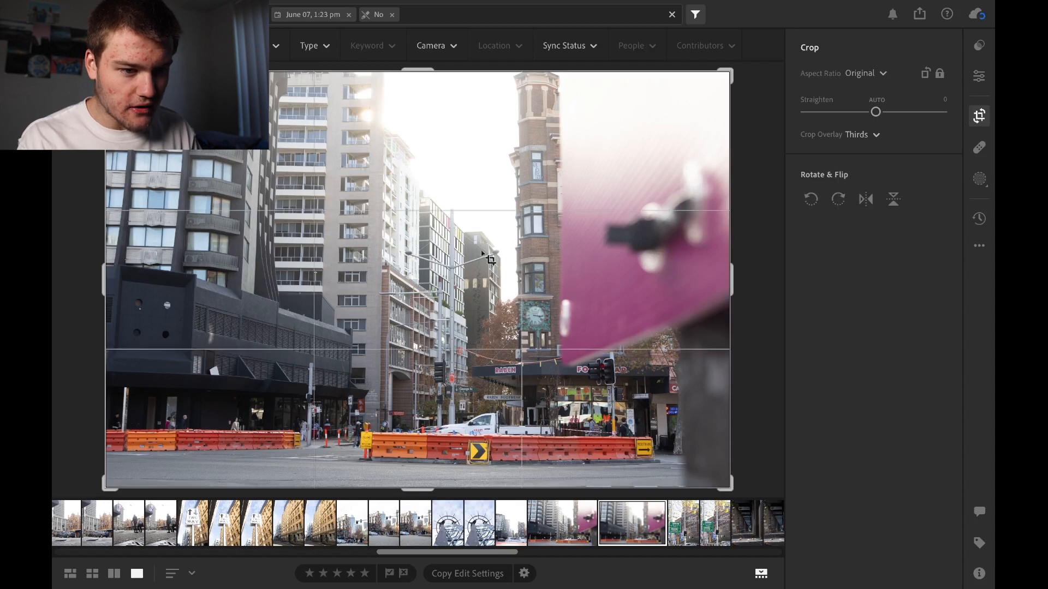
left_click(861, 134)
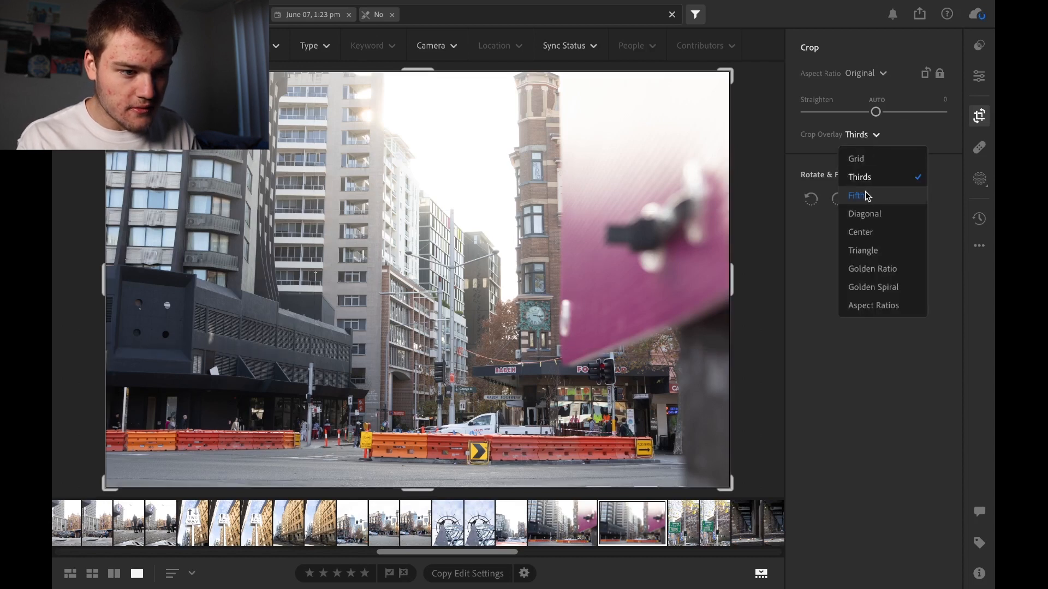
left_click(864, 195)
left_click(854, 136)
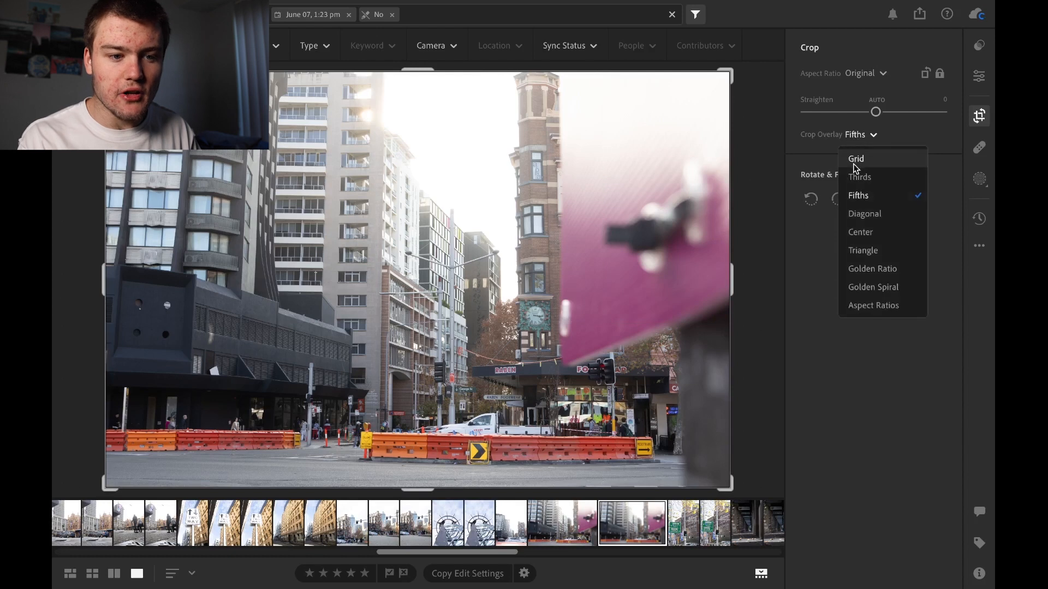
left_click(857, 174)
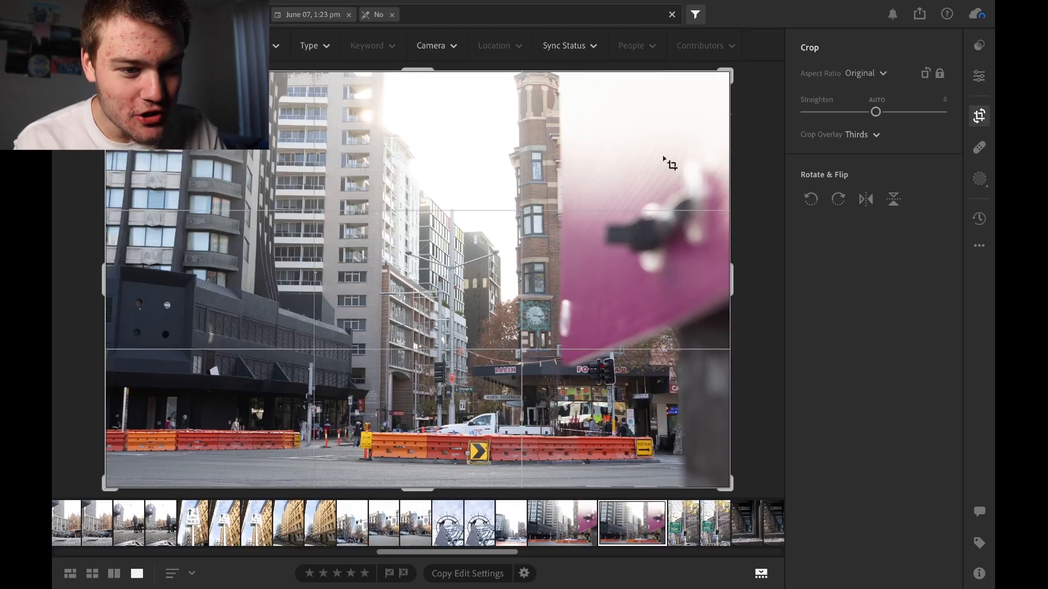
Try the 5 x 4 crop aspect ratio and set it back to Original
left_click(870, 74)
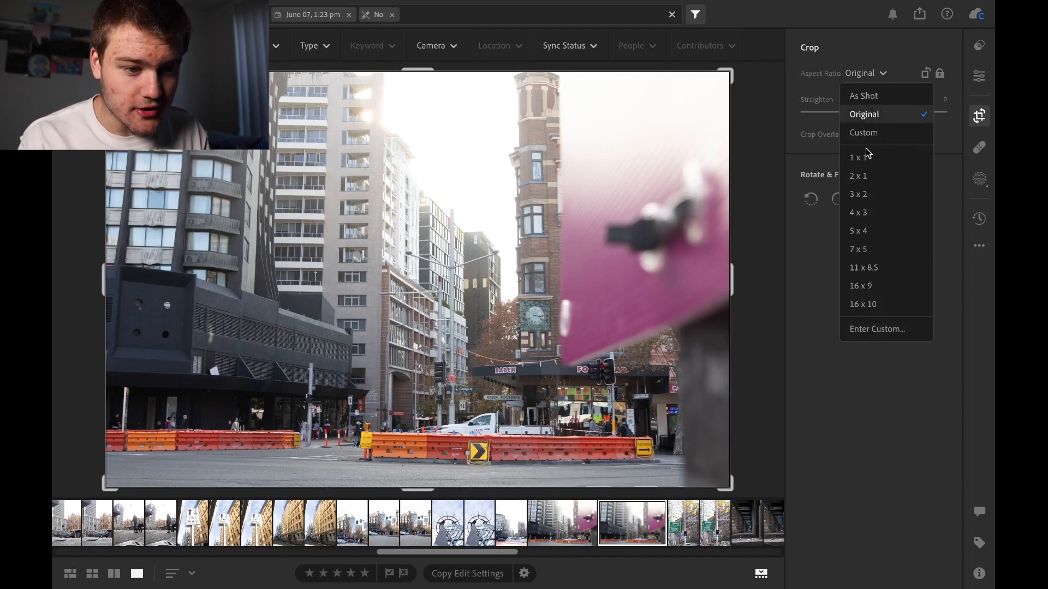
left_click(861, 231)
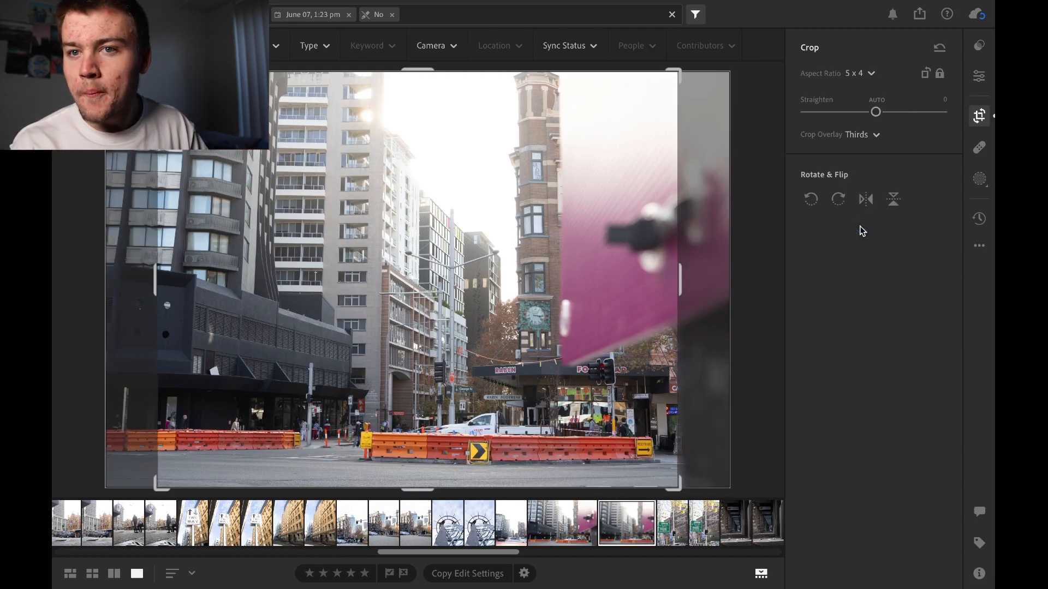
left_click(864, 75)
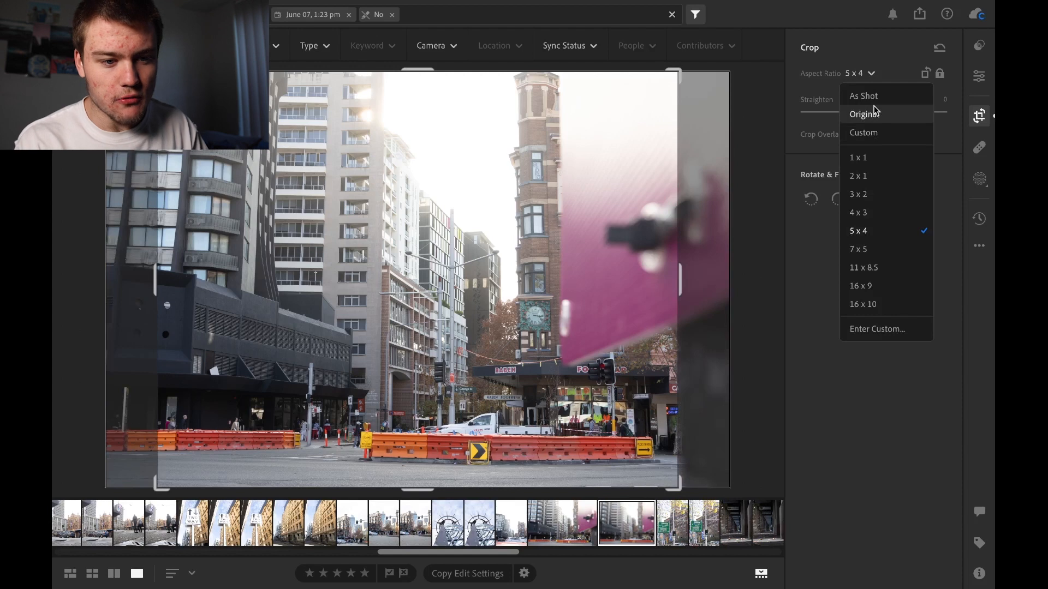
left_click(875, 111)
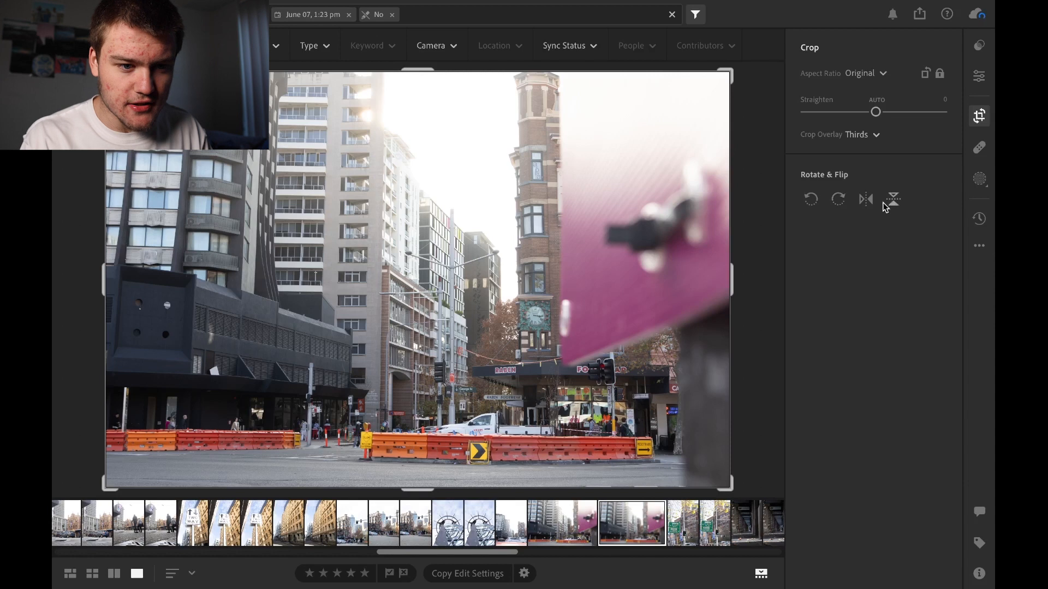
Open the Healing tools, dismiss the introductory tip, and step through Content-Aware Remove and Heal to Clone
left_click(978, 147)
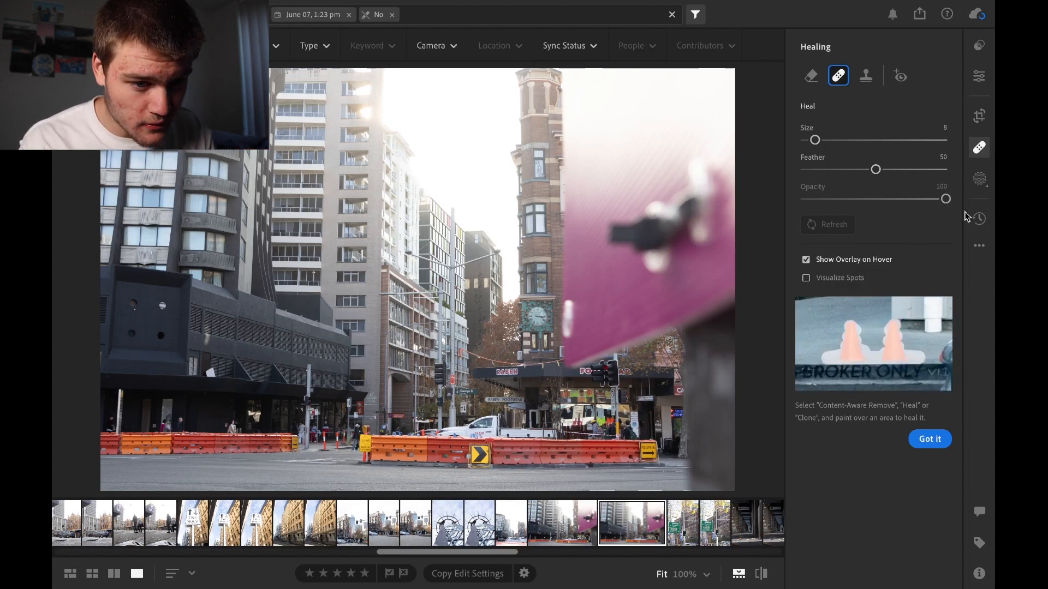
left_click(936, 444)
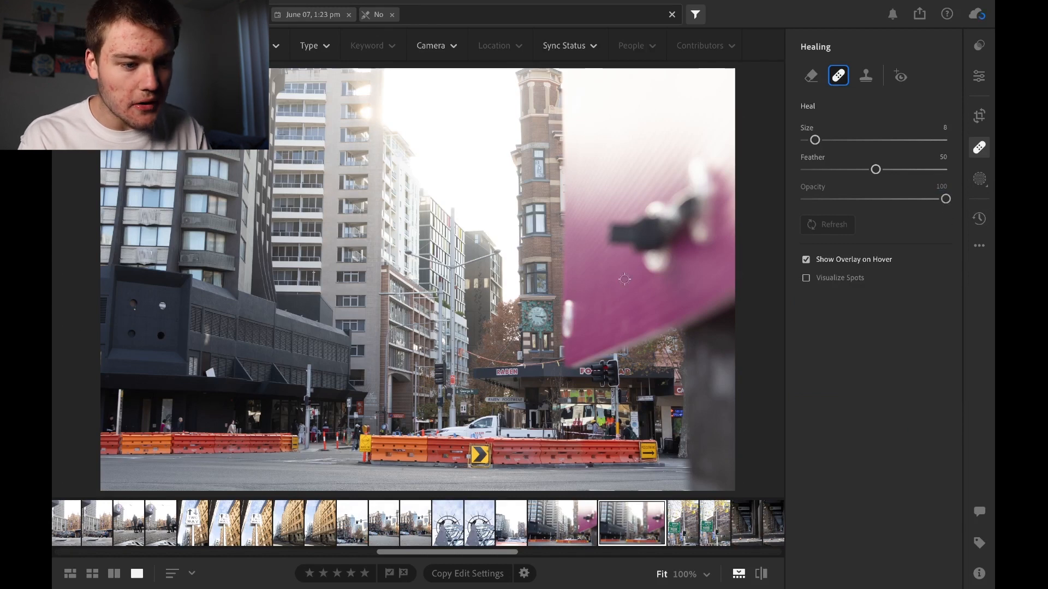
left_click(811, 77)
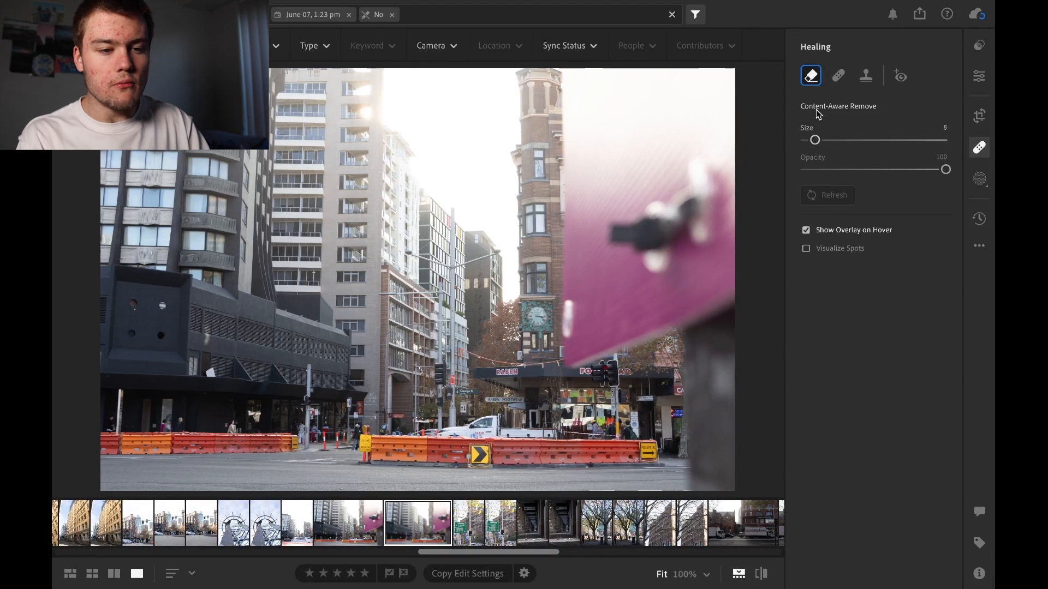
left_click(838, 76)
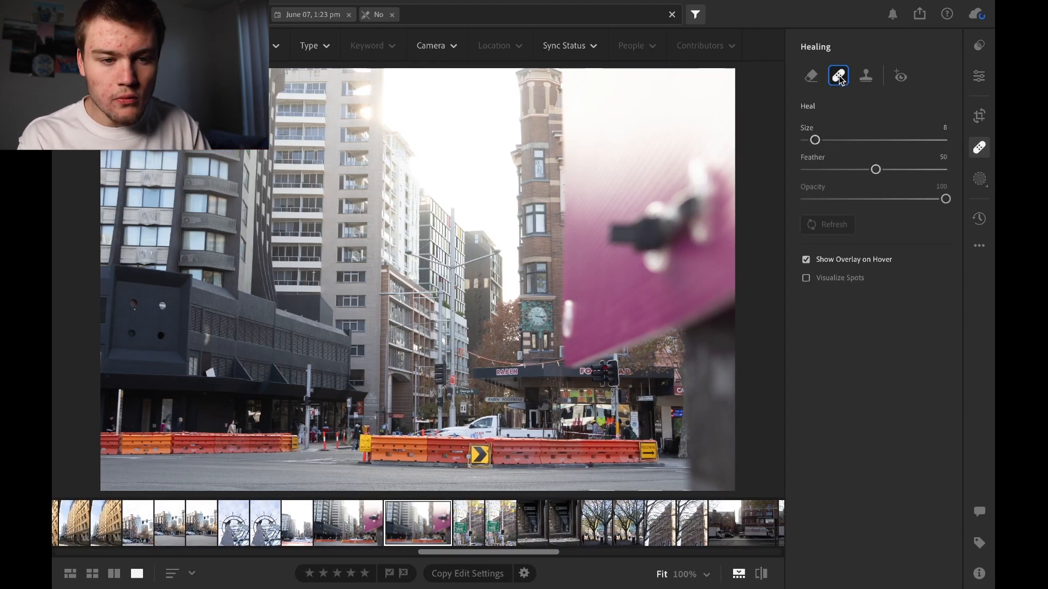
left_click(865, 77)
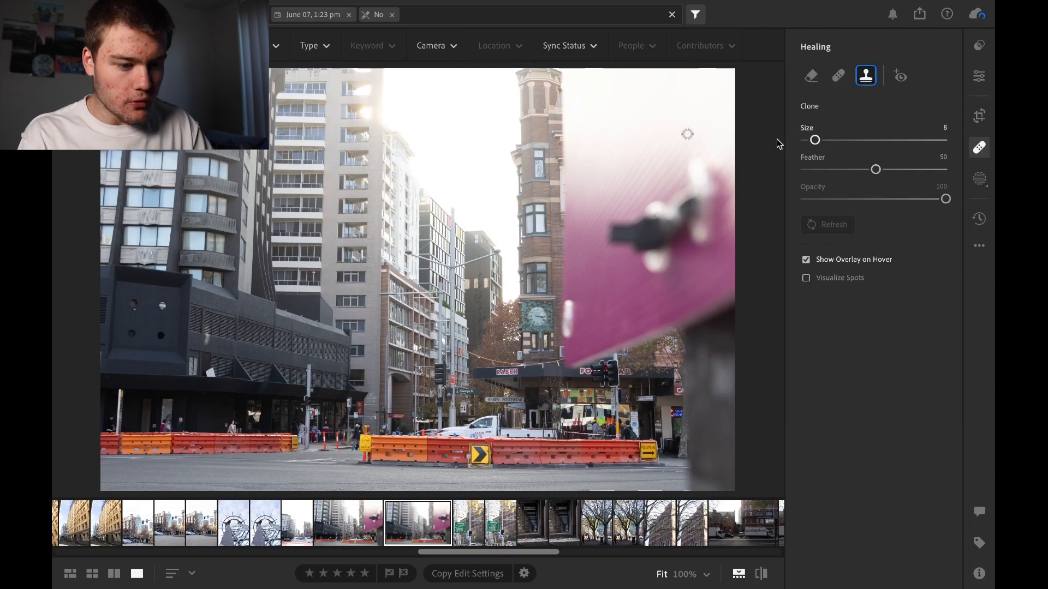
Try a Clone stroke over the central orange road barrier, refresh its source, and reposition the cloned area along the road
mouse_move(361, 442)
left_mouse_down()
mouse_move(495, 455)
mouse_move(465, 464)
mouse_move(364, 453)
mouse_move(414, 456)
left_mouse_up()
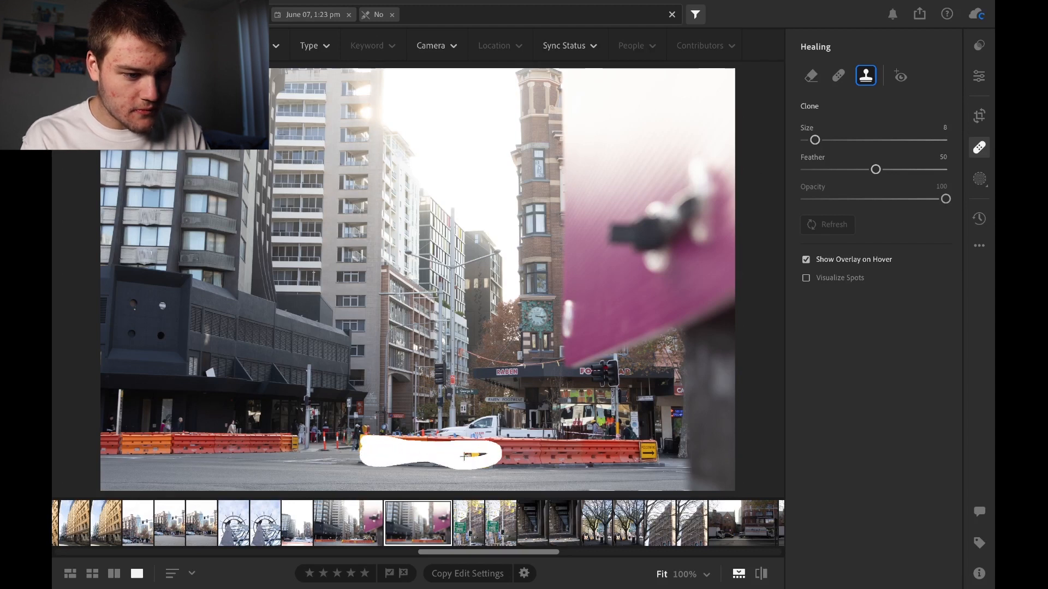
left_click_drag(483, 454, 483, 453)
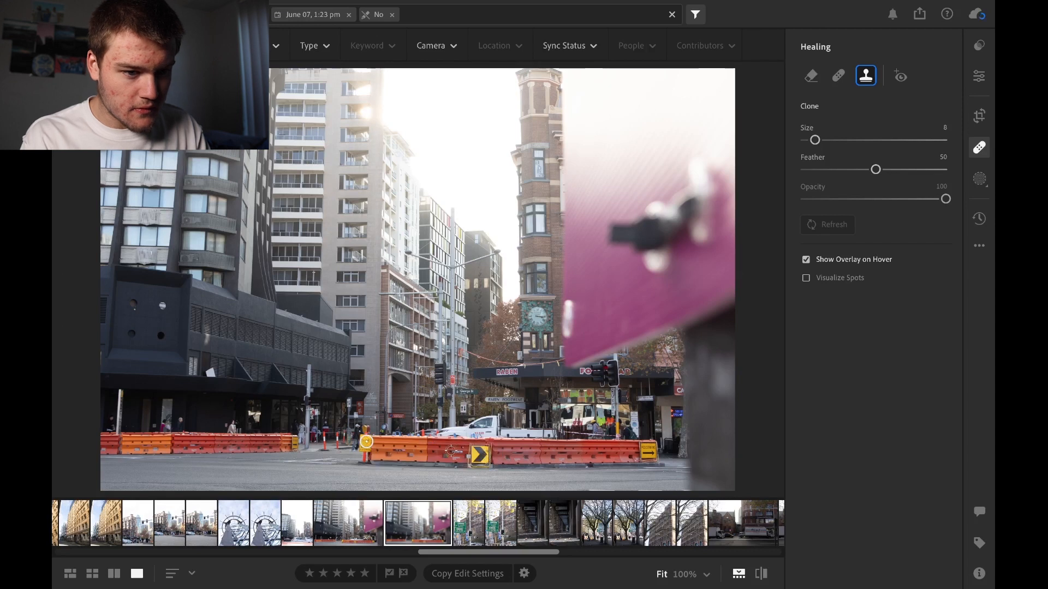
left_click(423, 450)
left_click(823, 228)
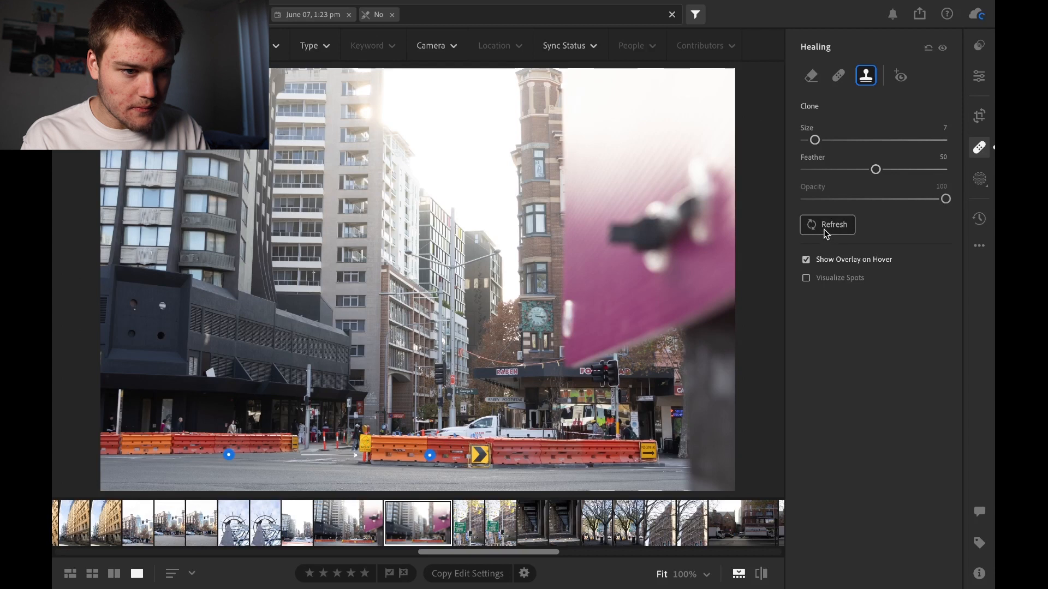
left_click_drag(429, 454, 304, 452)
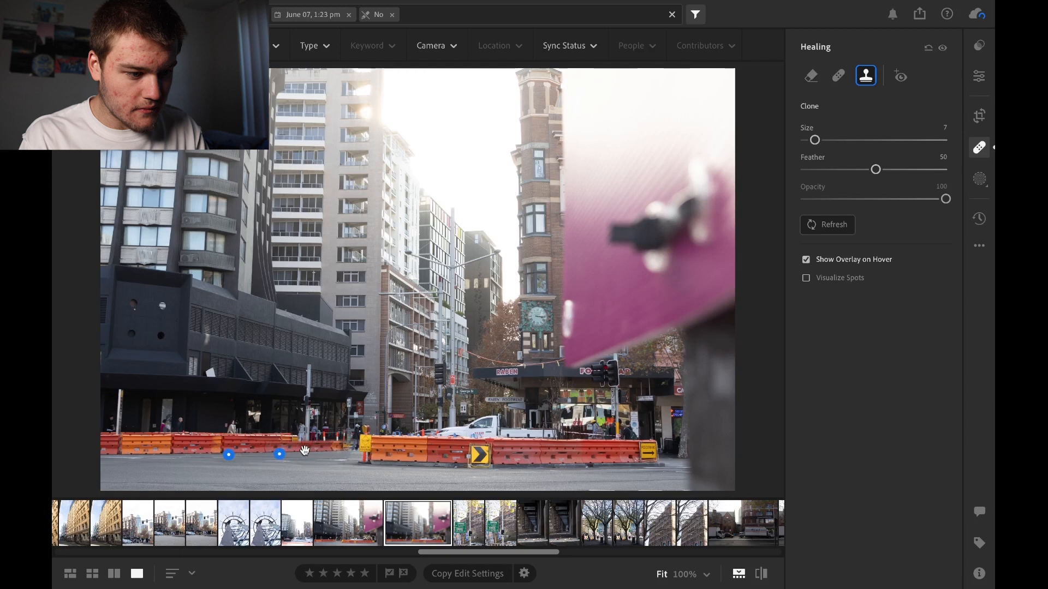
left_click_drag(279, 453, 340, 453)
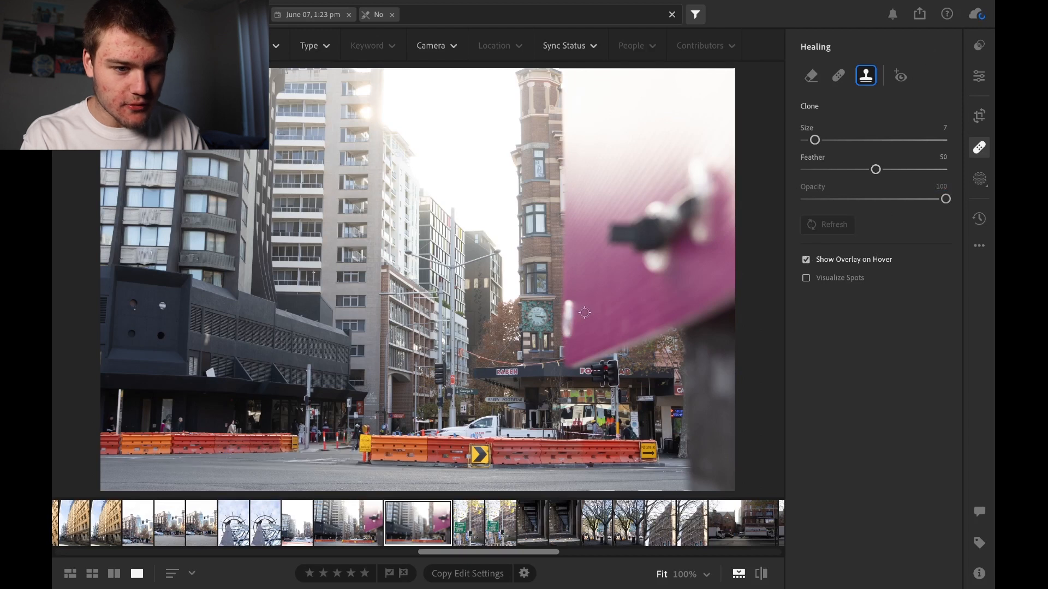
Open Masking and create a Sky mask on the street photo
left_click(980, 179)
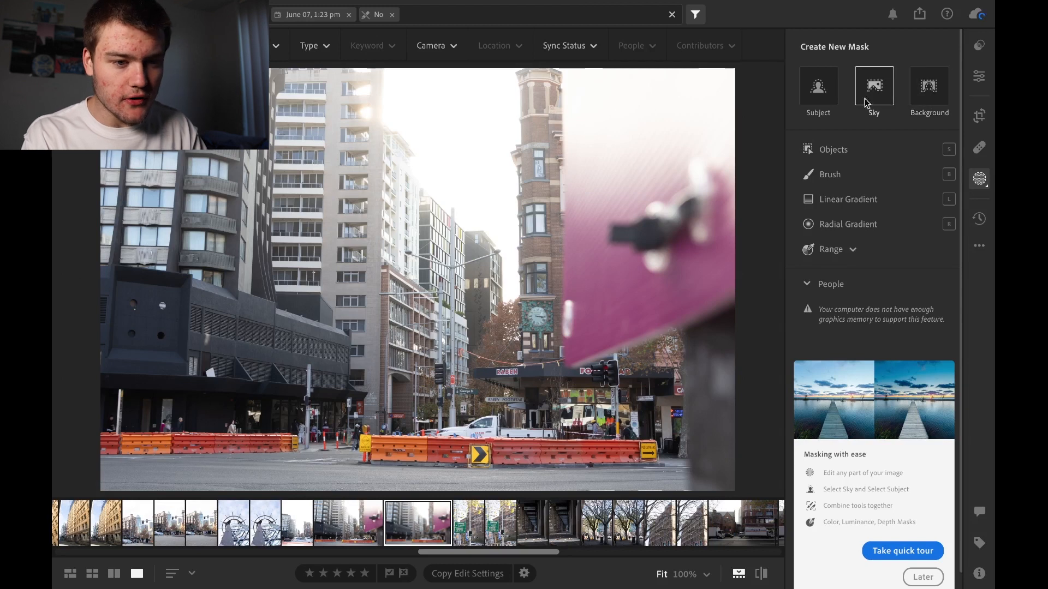
left_click(877, 94)
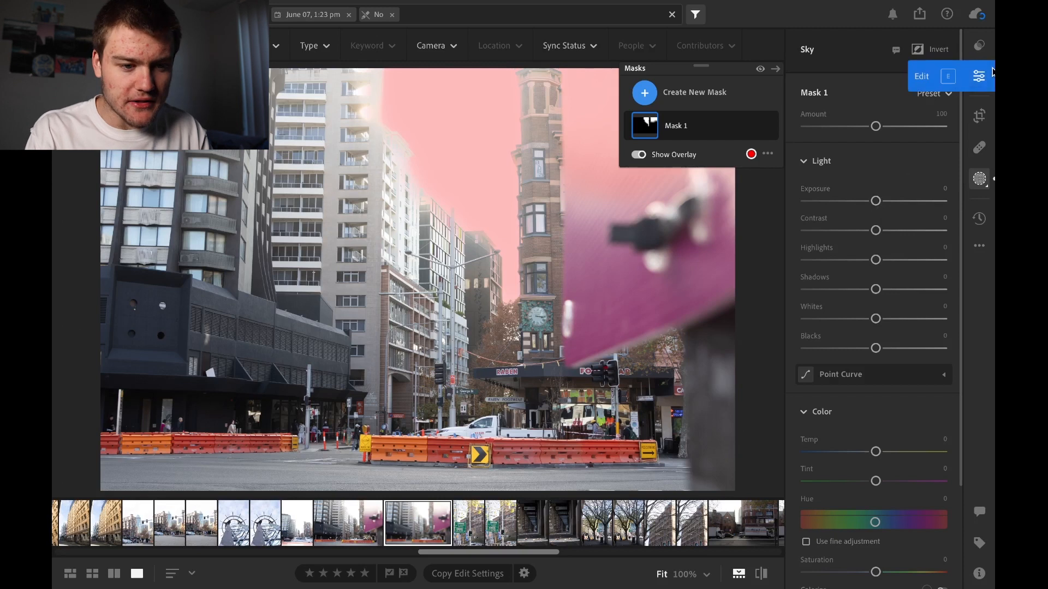
Try an Exposure of -4.00 on the Sky mask and reset it to its default
left_click_drag(875, 200, 799, 193)
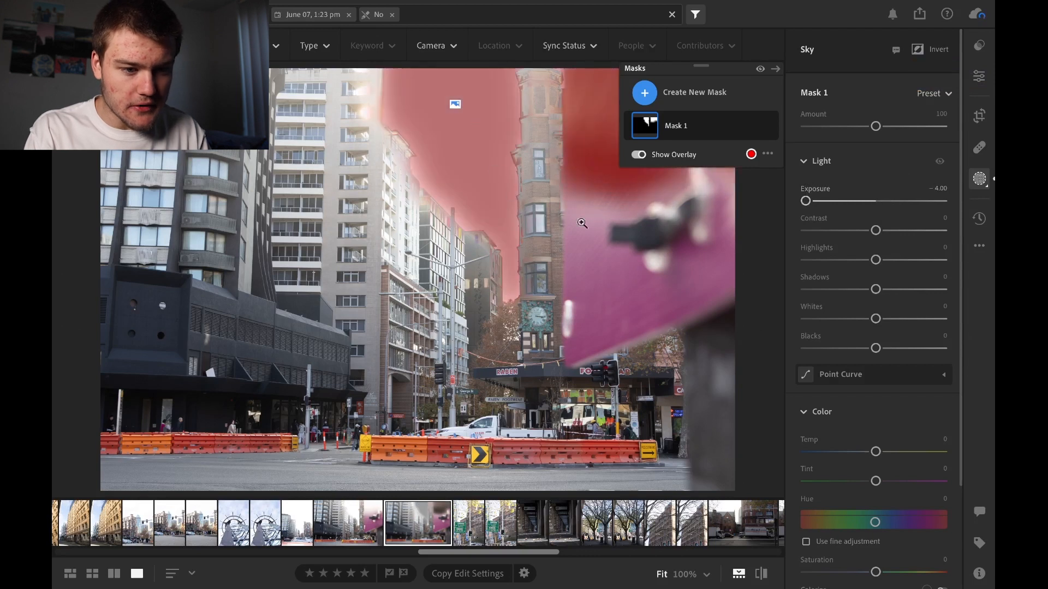
double_click(799, 201)
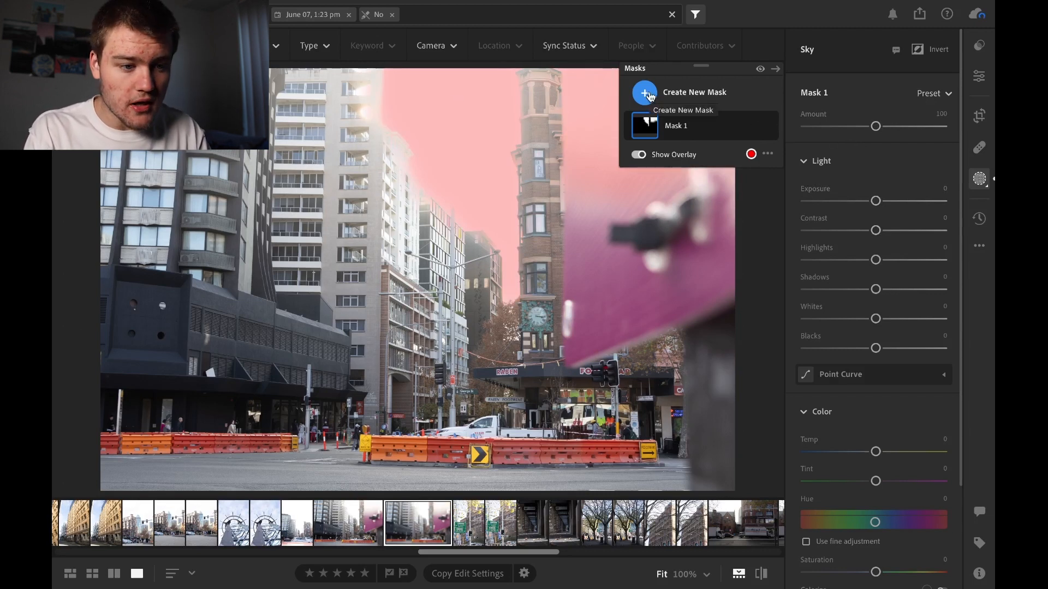
Add a Linear Gradient mask fading downward across the middle of the street photo, with Highlights and Shadows at -100
left_click(645, 92)
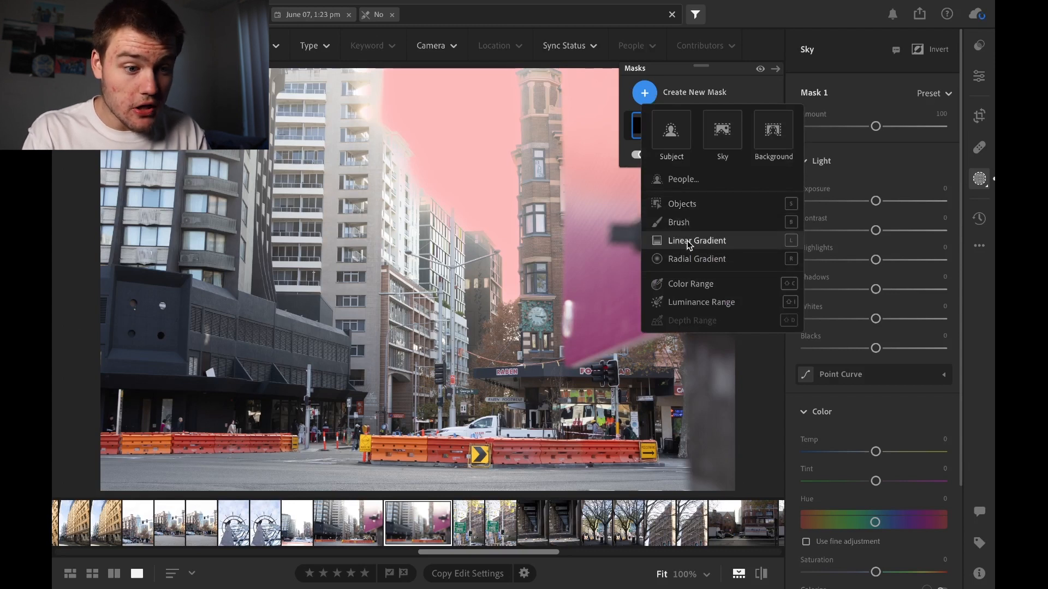
mouse_move(689, 245)
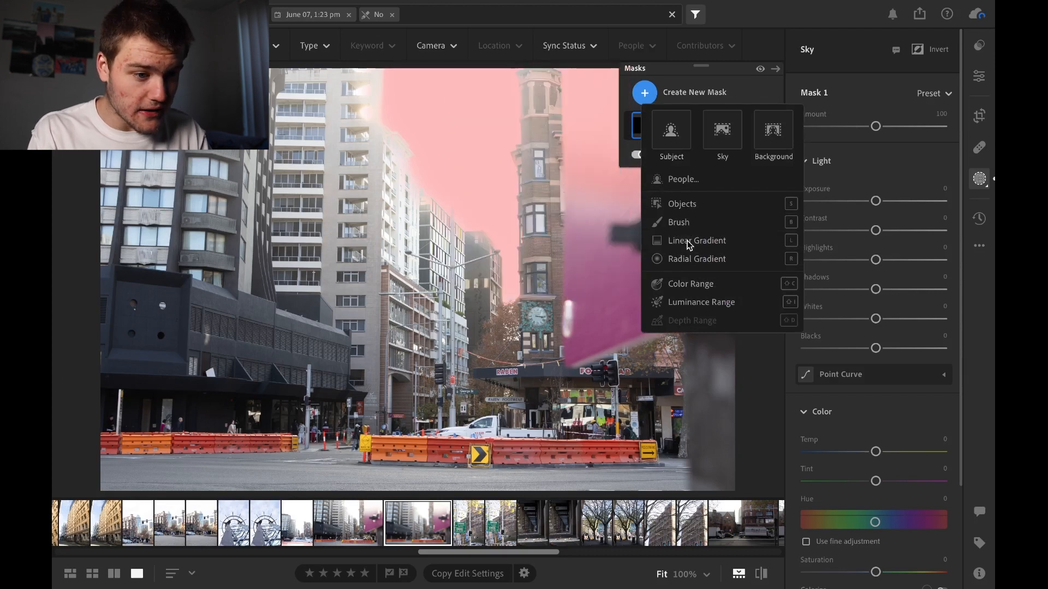
left_click(688, 241)
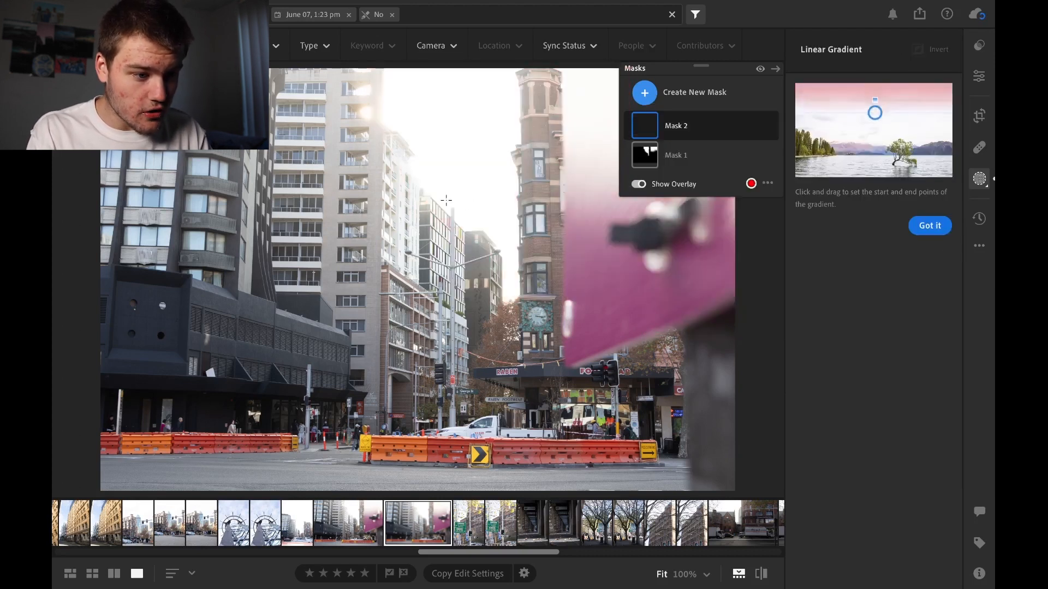
left_click(424, 264)
mouse_move(427, 240)
left_mouse_down()
mouse_move(426, 161)
mouse_move(423, 223)
left_mouse_up()
left_click_drag(424, 294, 430, 405)
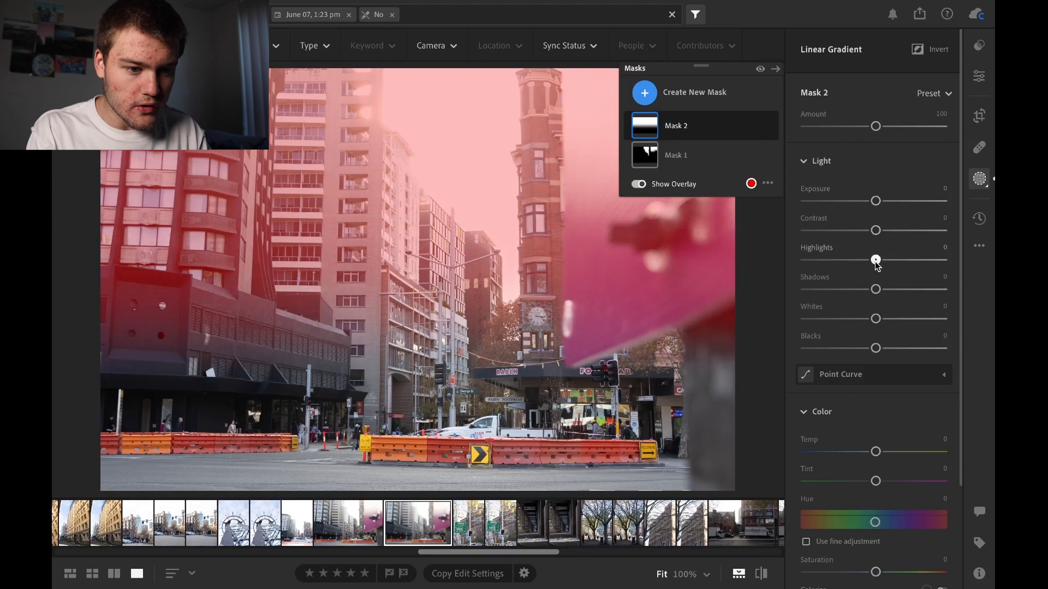
left_click_drag(875, 260, 779, 261)
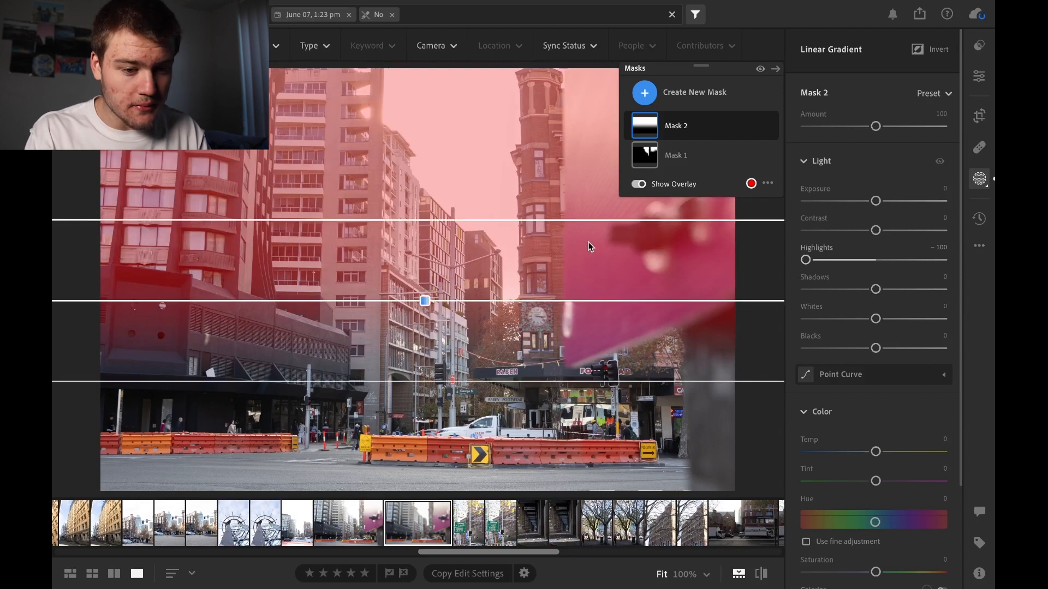
left_click_drag(875, 289, 763, 280)
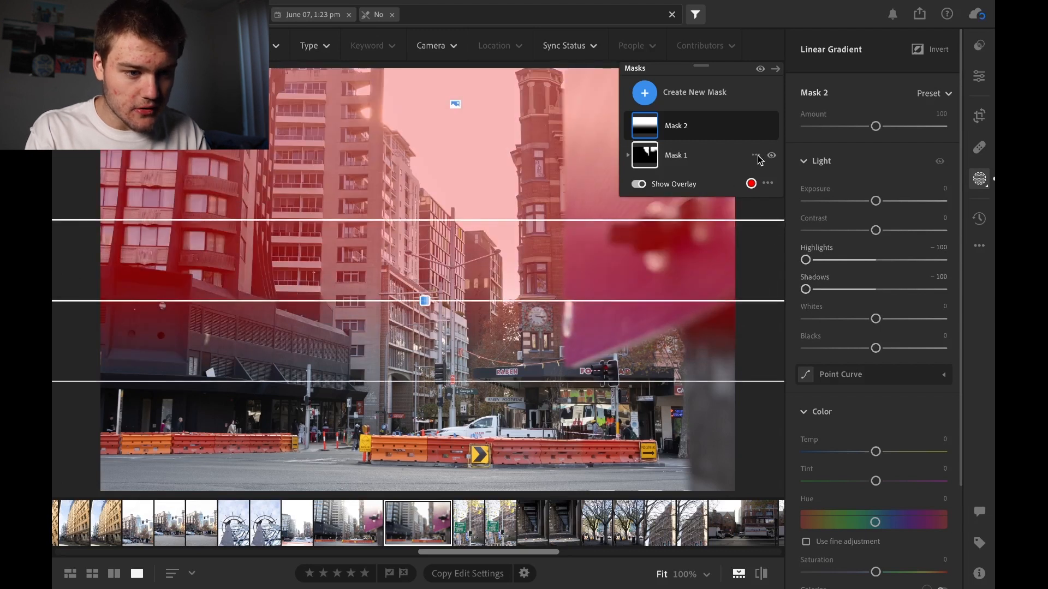
Remove the Sky and Linear Gradient masks from the street photo
left_click(755, 155)
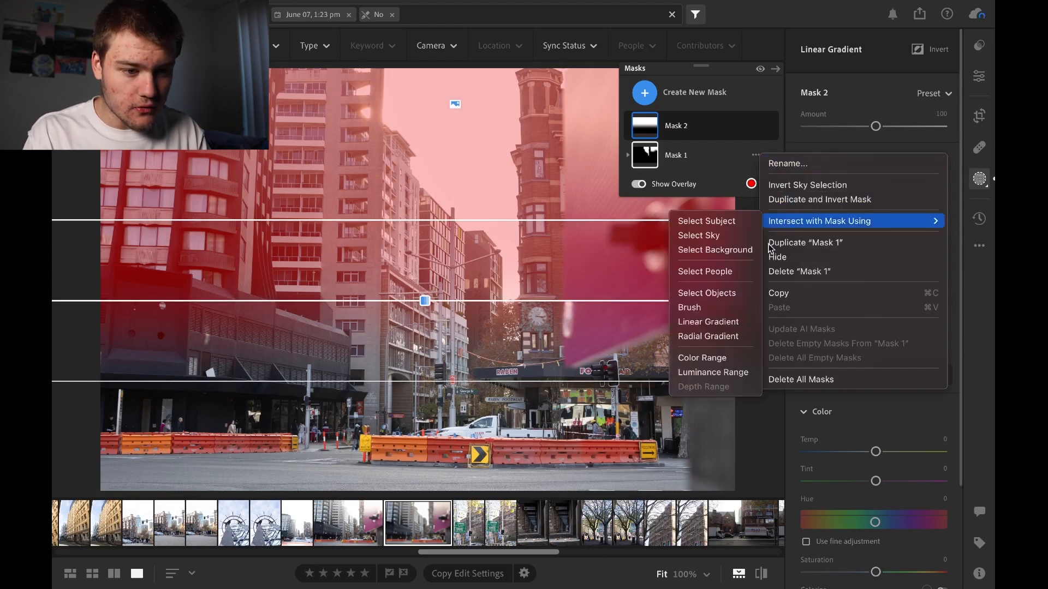
left_click(779, 269)
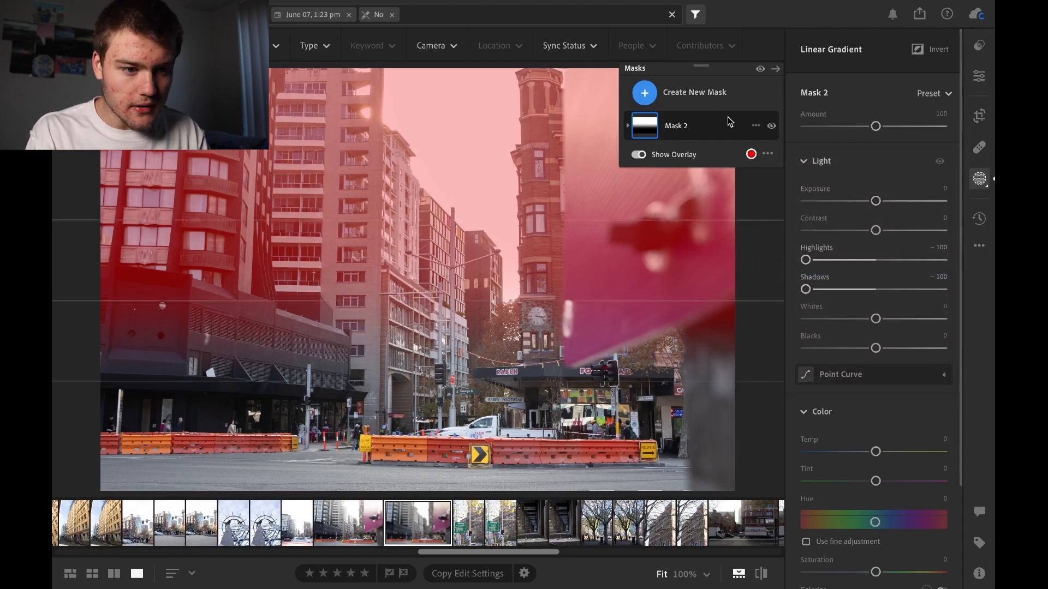
left_click(706, 93)
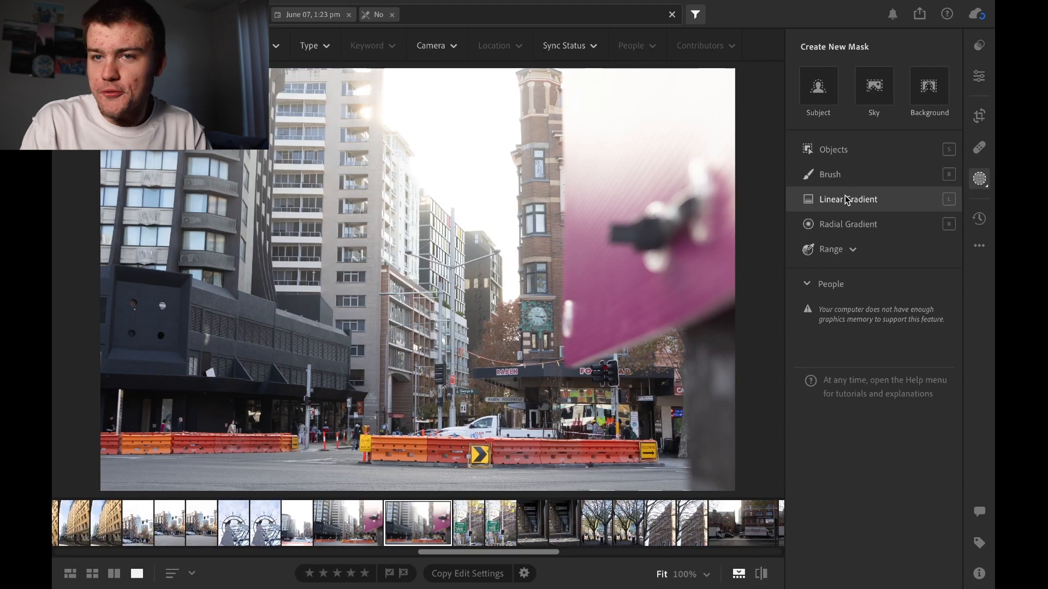
Open the photo's version history and view its Auto and Named versions
left_click(976, 218)
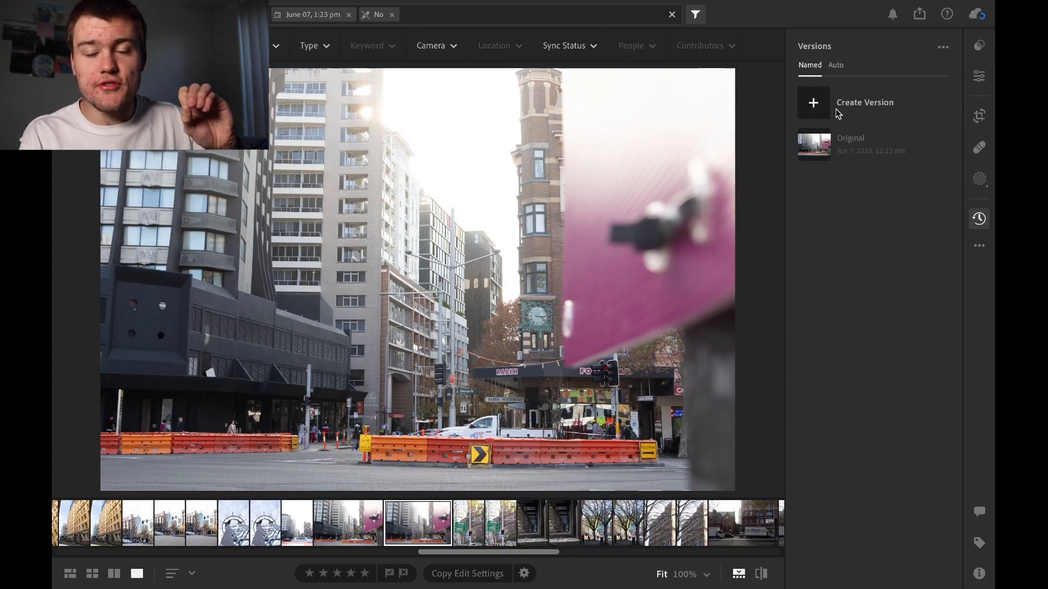
left_click(833, 62)
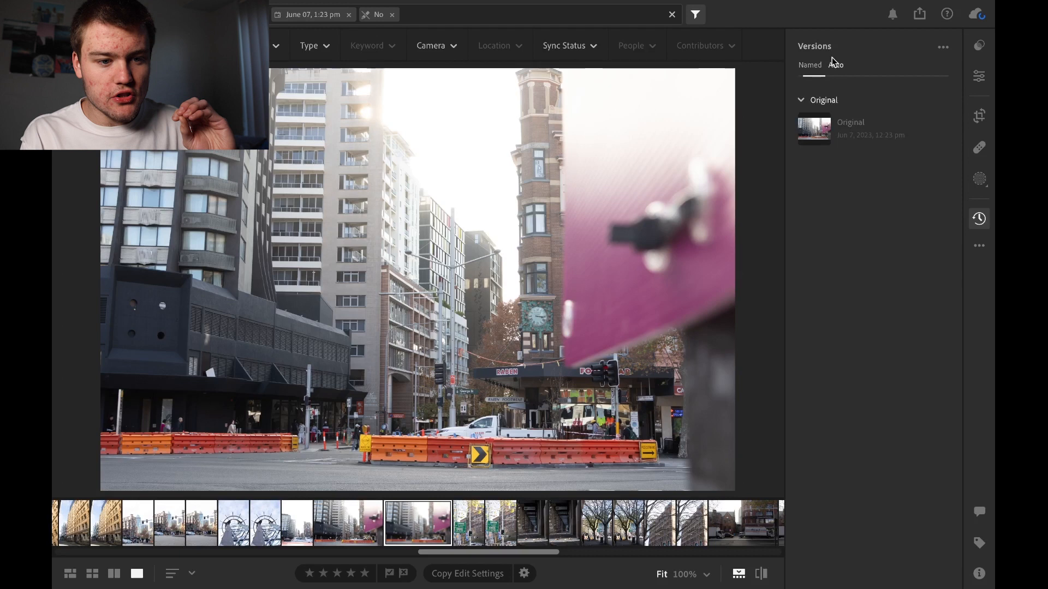
left_click(811, 67)
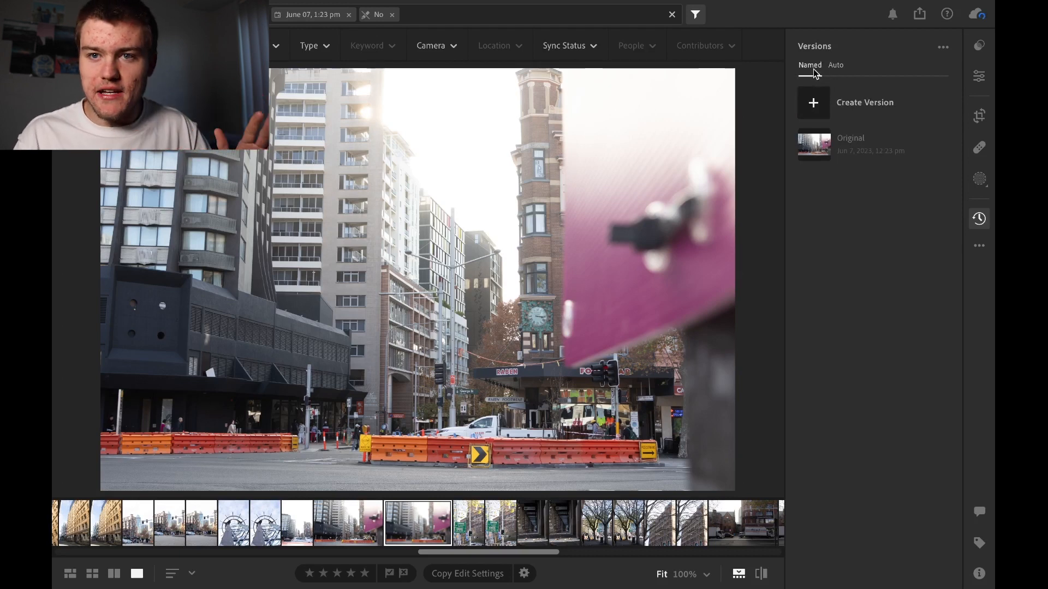
left_click(814, 103)
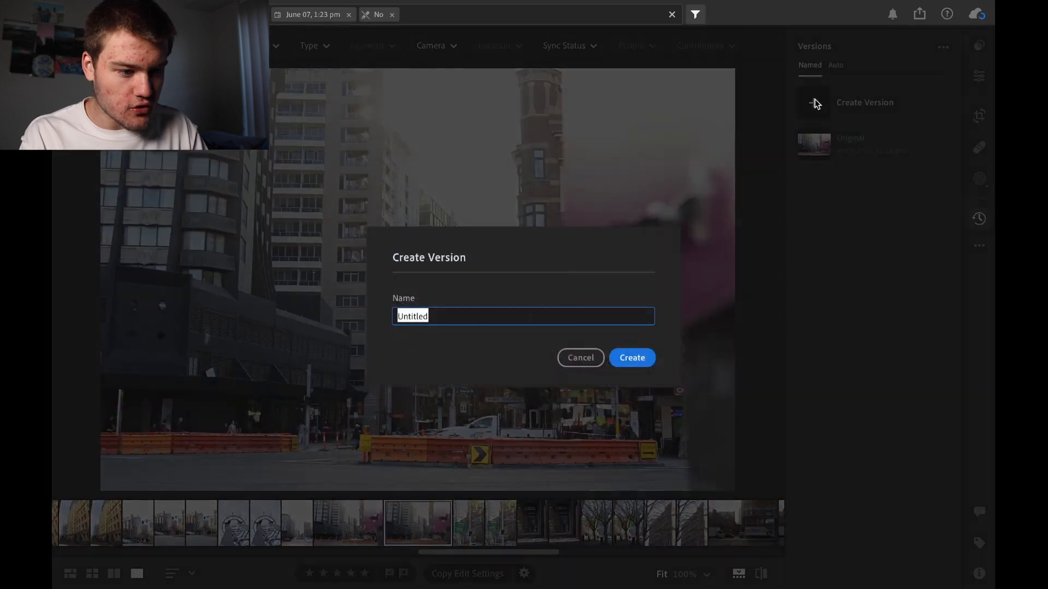
key("BackSpace")
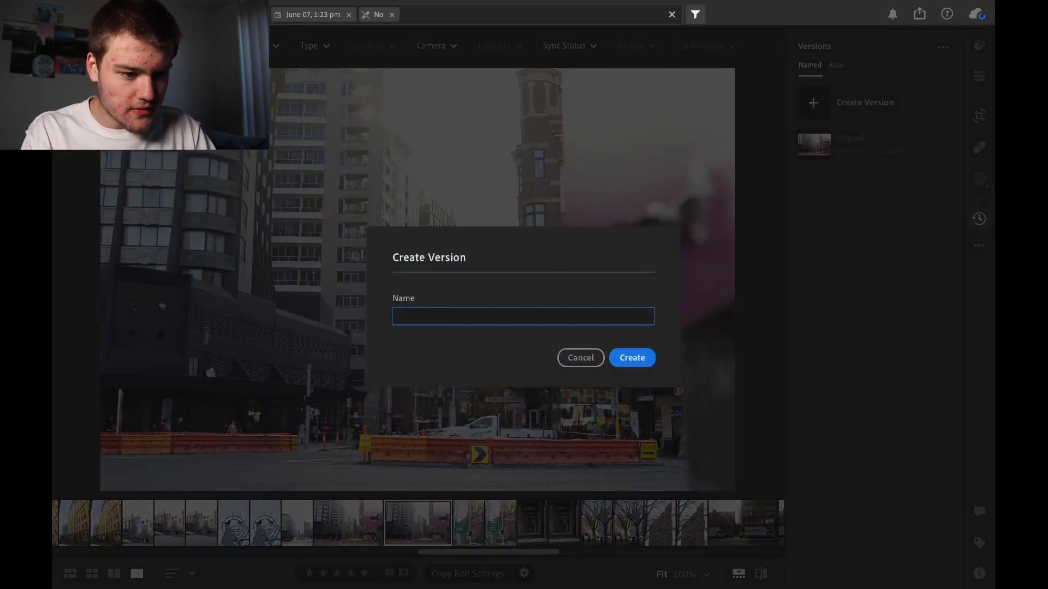
left_click(593, 357)
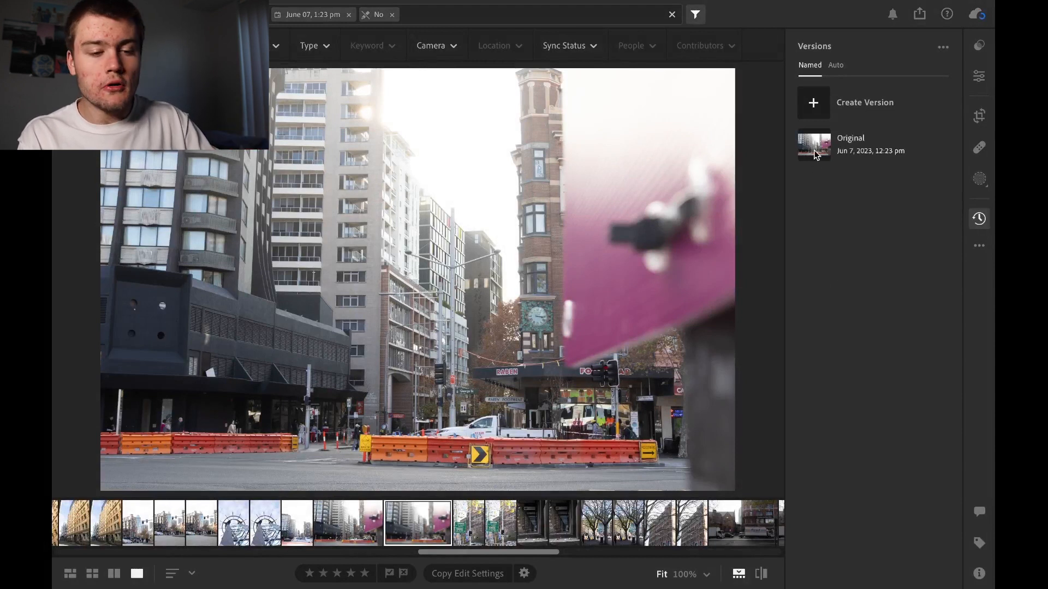
Create a named version of the street photo called Edited Photo
left_click(816, 115)
key("BackSpace")
type("Edited Verio")
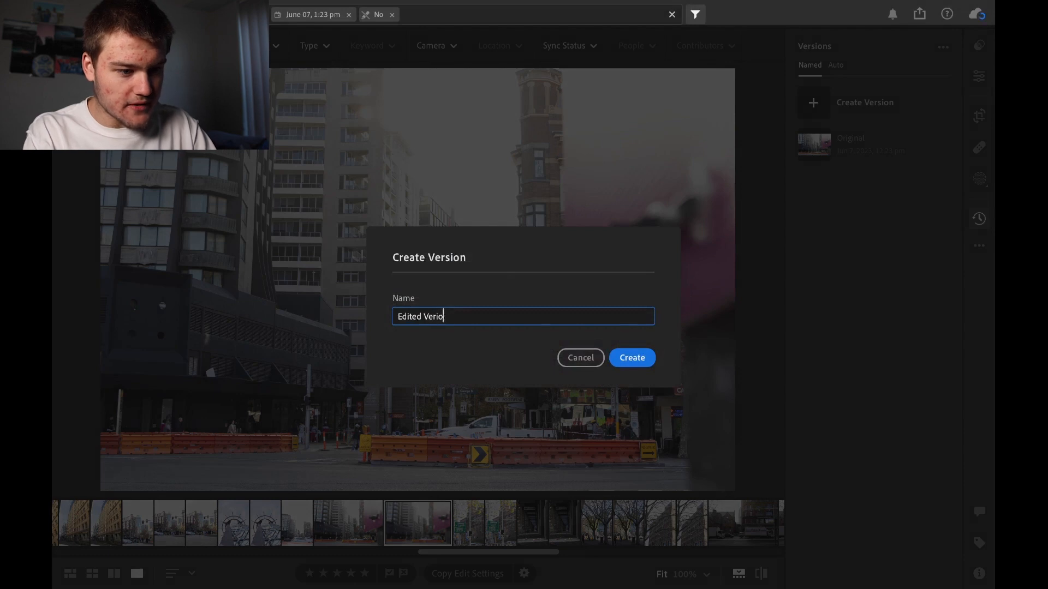
type("Photo")
key("Return")
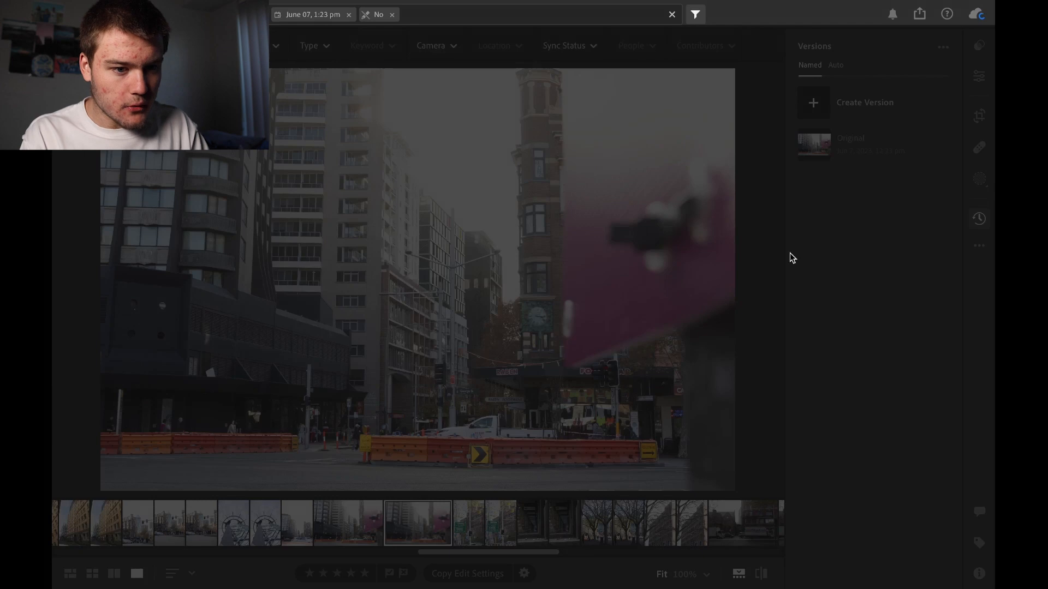
Compare the Edited Photo and Original versions of the street photo by switching between them several times
key("Right")
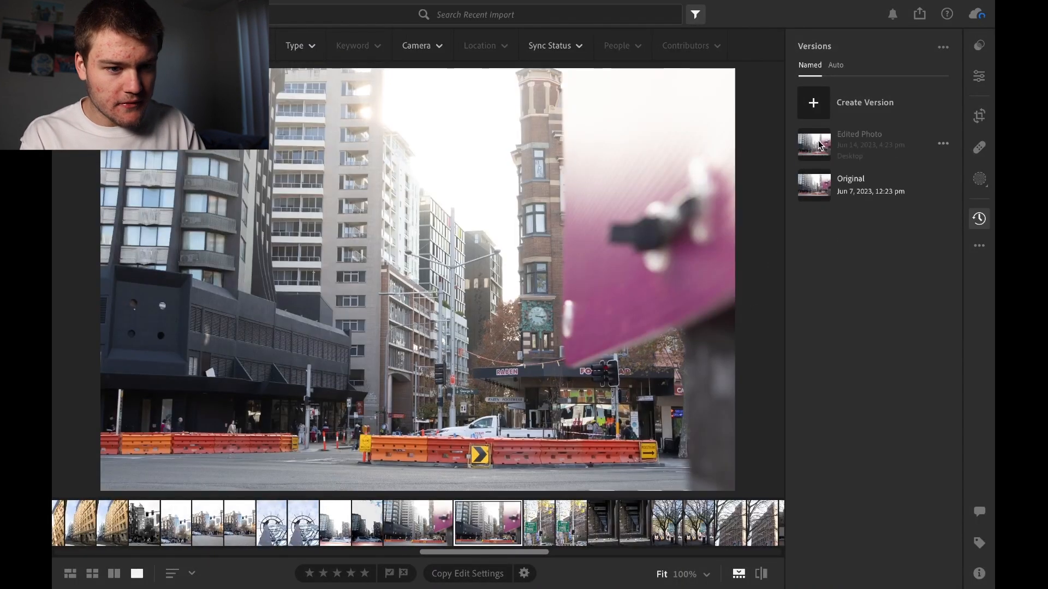
left_click(817, 145)
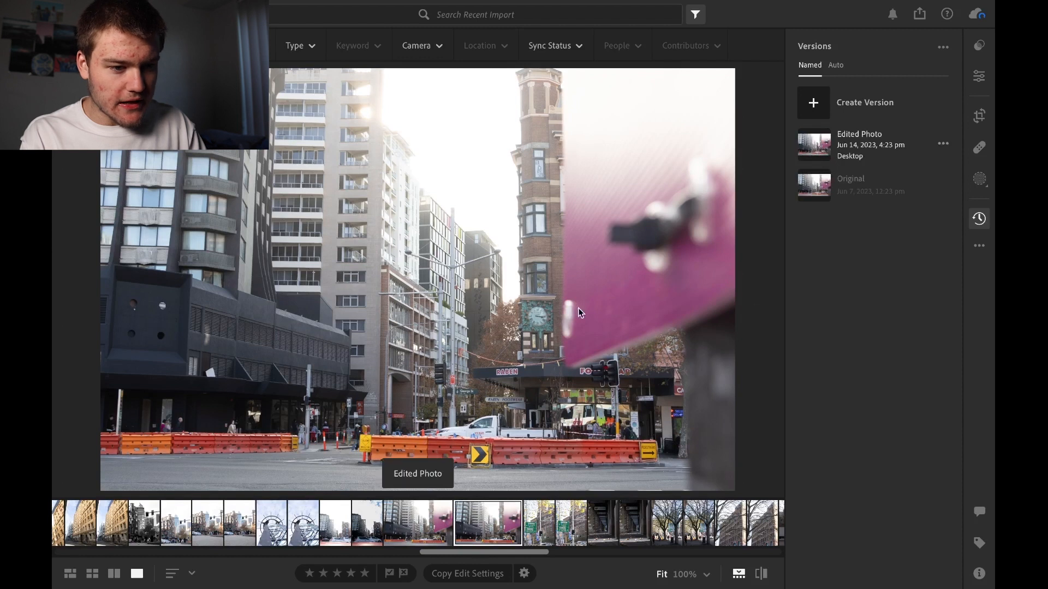
left_click(807, 186)
left_click(815, 149)
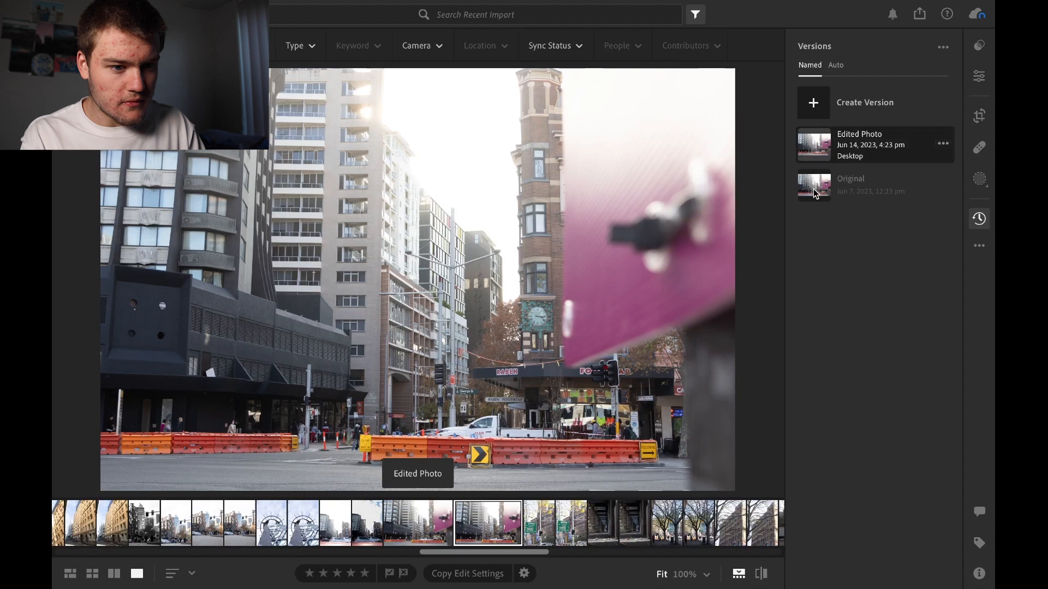
left_click(813, 186)
left_click(813, 146)
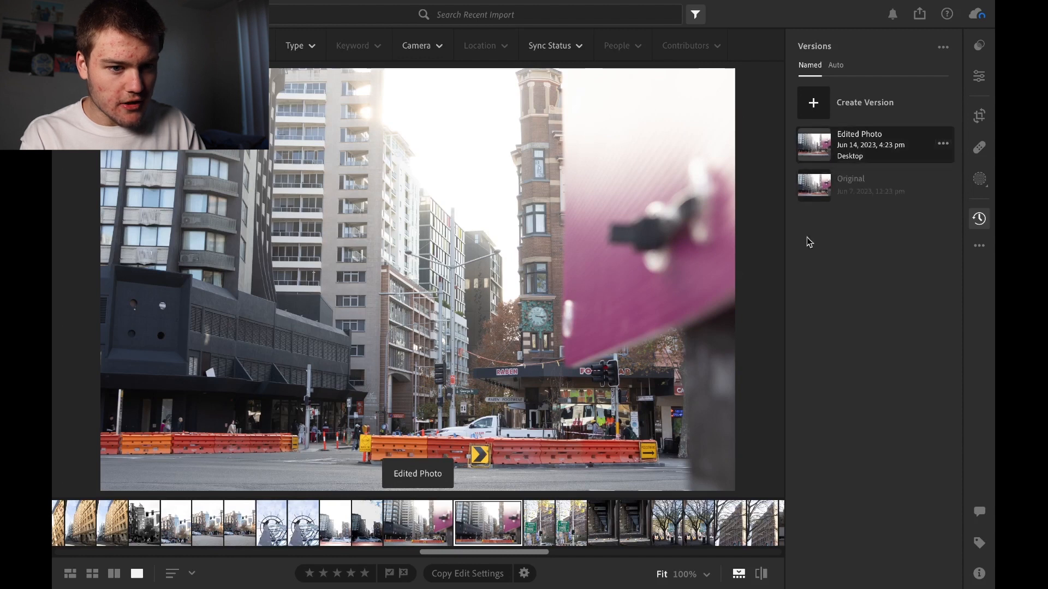
left_click(873, 185)
Show the histogram for the street photo
left_click(981, 244)
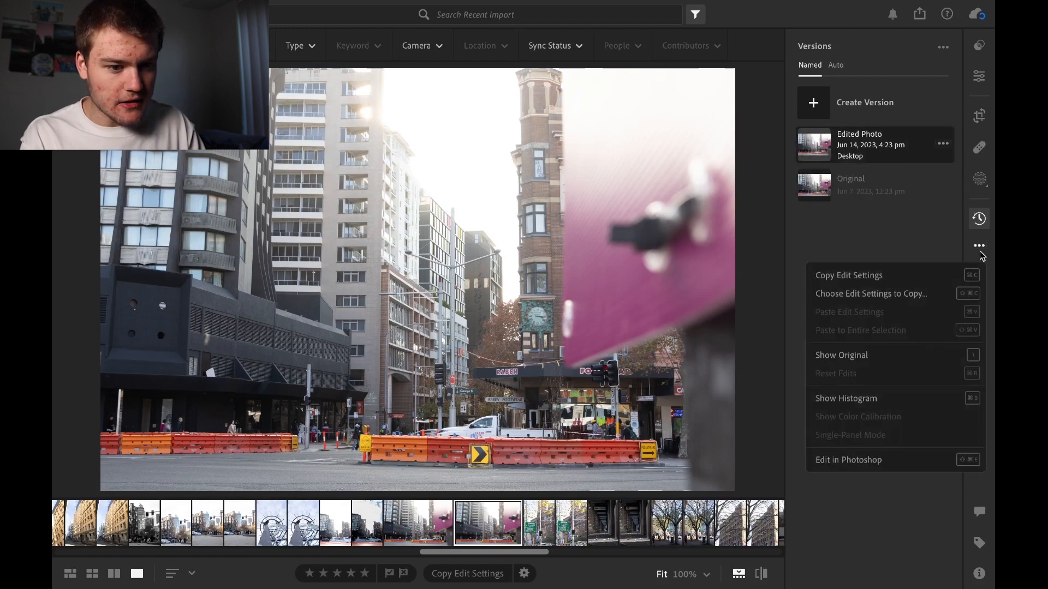
left_click(854, 398)
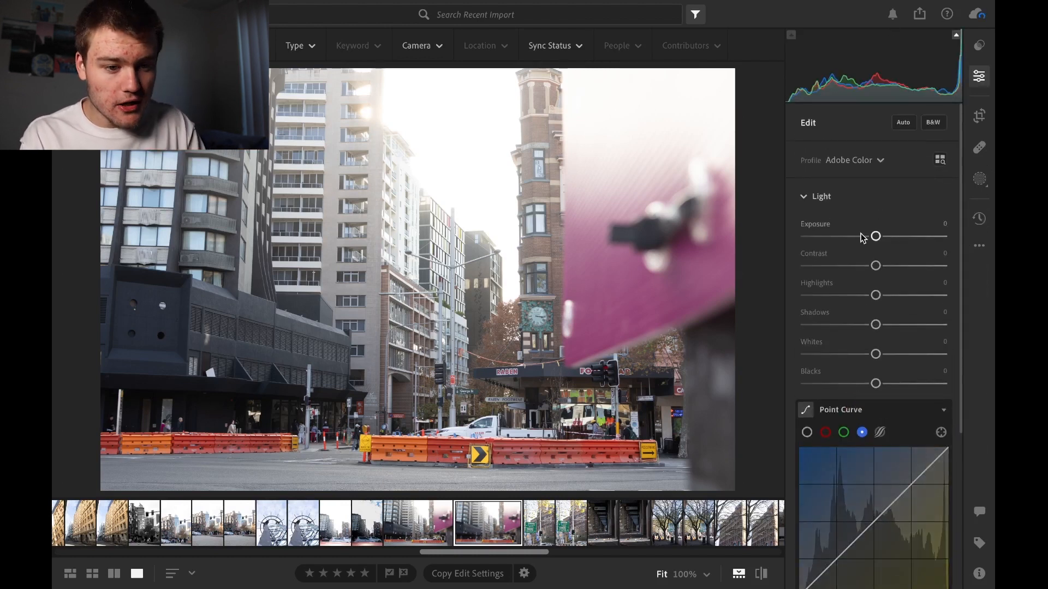
Try Exposure at -2.65 and +5.00 to demonstrate shadow and highlight clipping in the histogram, and reset it
left_click_drag(875, 236, 839, 235)
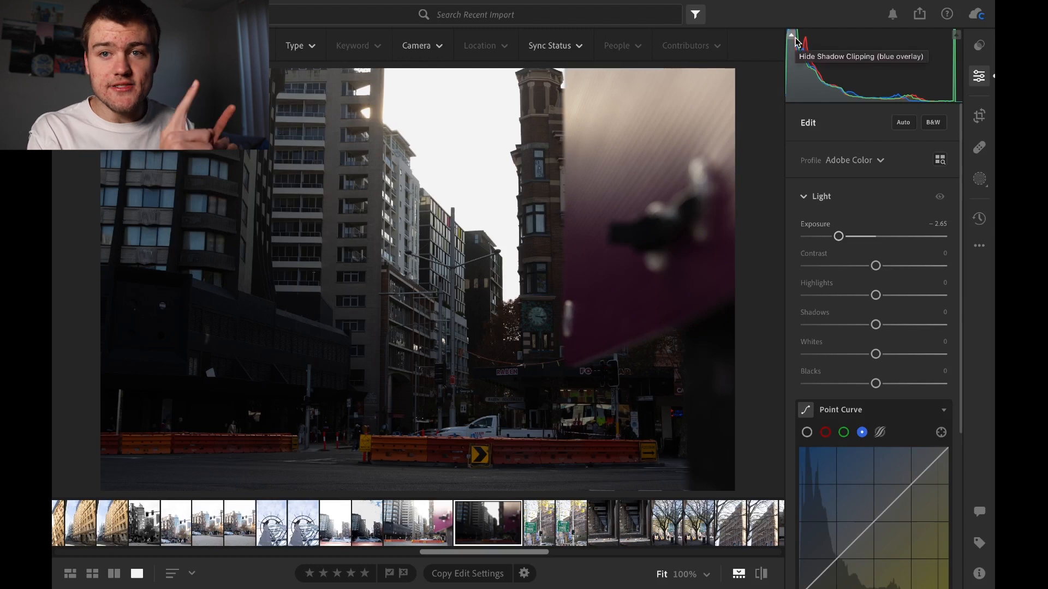
left_click_drag(838, 236, 953, 226)
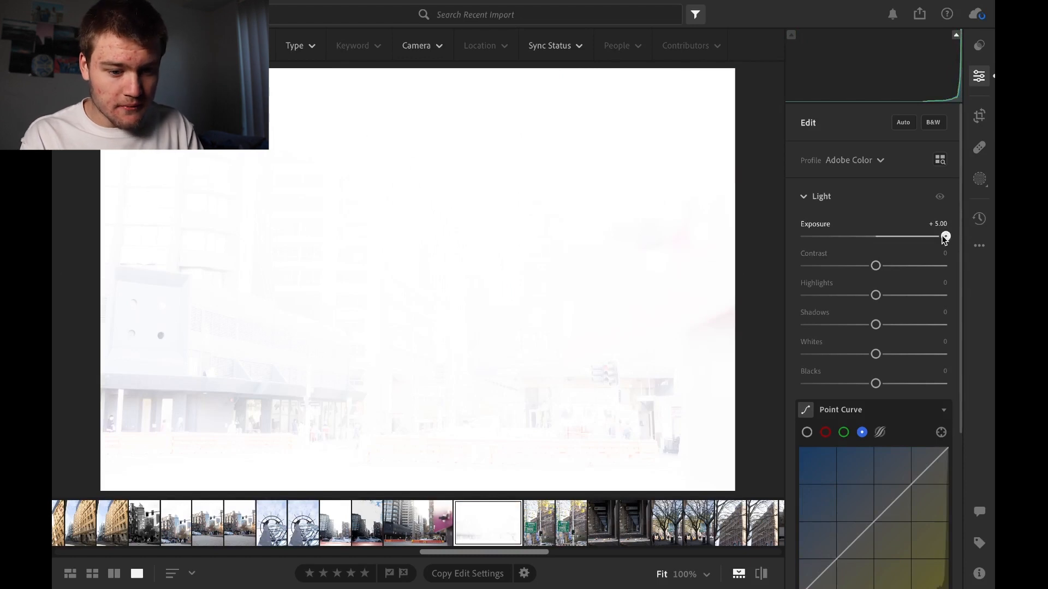
double_click(943, 235)
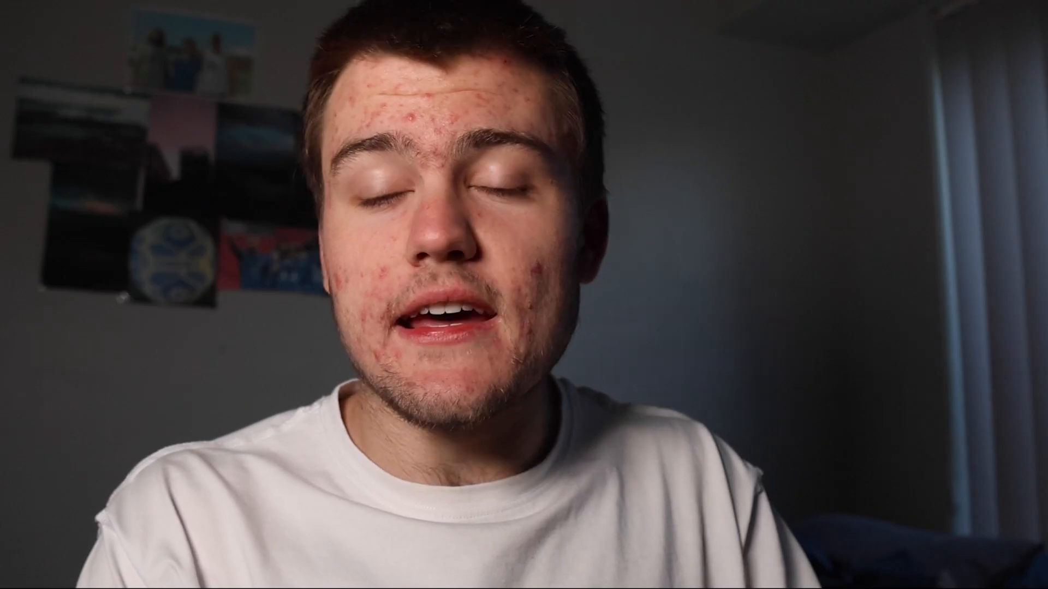